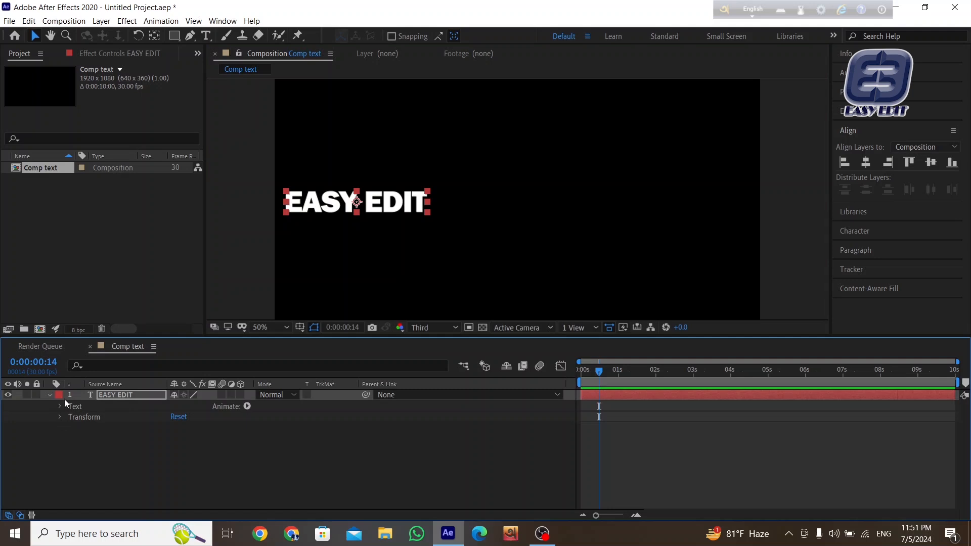
Expand the Transform properties of the EASY EDIT text layer.
{"action": "left_click", "coordinate": [50, 395]}
{"action": "left_click", "coordinate": [49, 396]}
{"action": "left_click", "coordinate": [59, 417]}
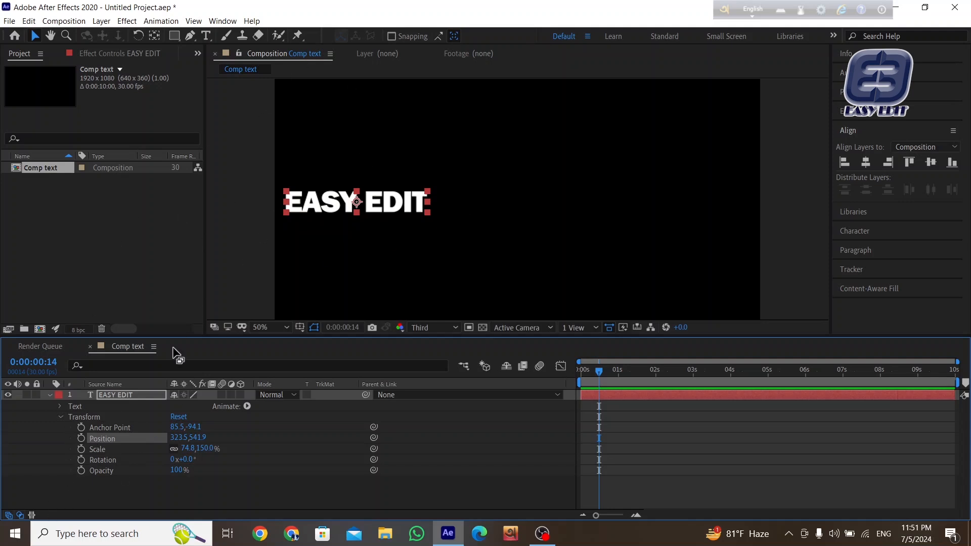
Try out the text layer's opacity and rotation, and set the rotation back to 0.
{"action": "left_click_drag", "start_coordinate": [172, 469], "coordinate": [258, 457]}
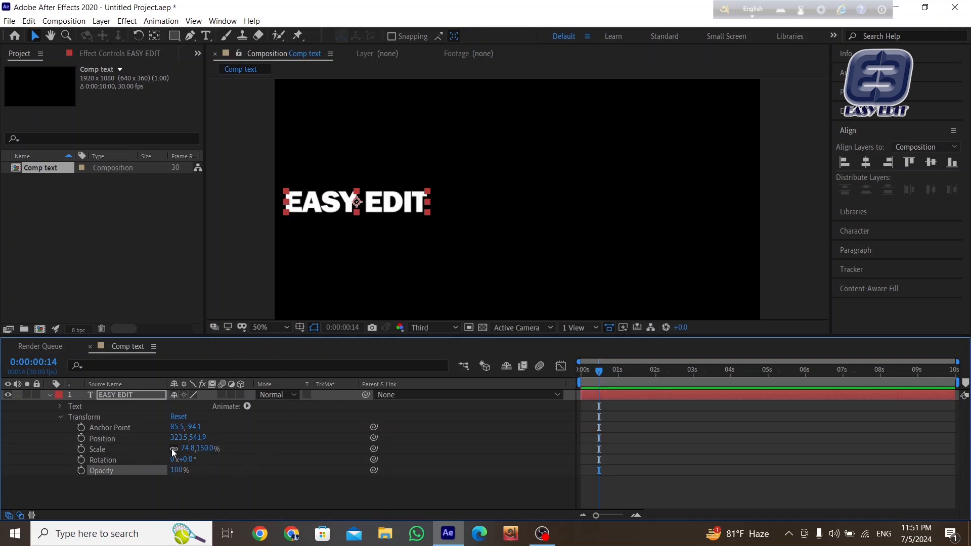
{"action": "mouse_move", "coordinate": [183, 459]}
{"action": "left_mouse_down"}
{"action": "mouse_move", "coordinate": [213, 458]}
{"action": "mouse_move", "coordinate": [187, 461]}
{"action": "left_mouse_up"}
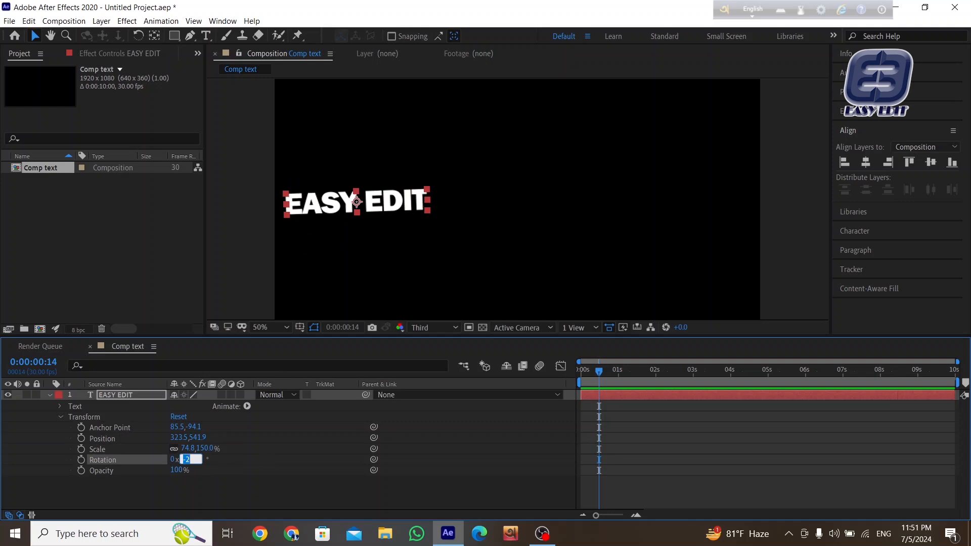
{"action": "type", "text": "0"}
{"action": "key", "text": "Return"}
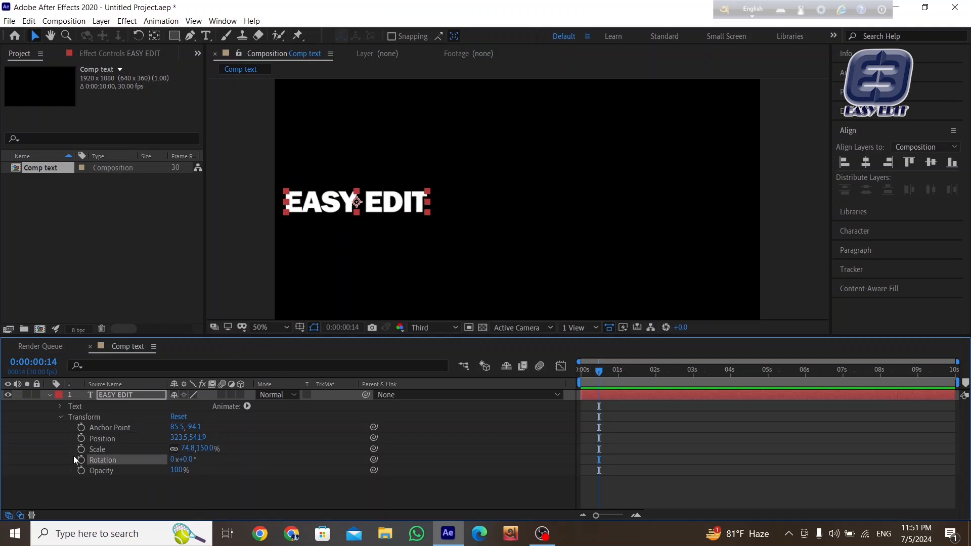
Keyframe the text's position at 0:00:00:14, move it horizontally to about 1611.5, 541.9 at 0:00:02:03, and preview the motion.
{"action": "left_click", "coordinate": [80, 439]}
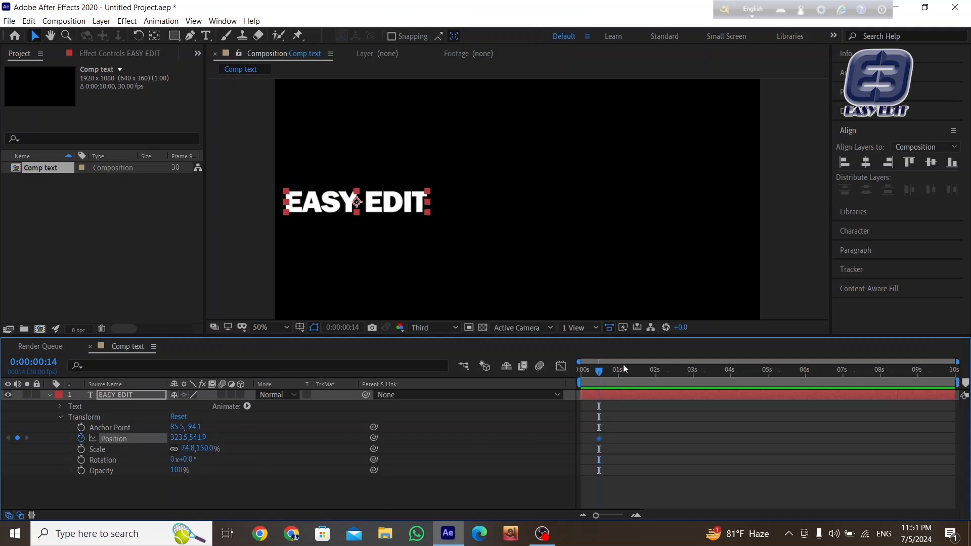
{"action": "left_click_drag", "start_coordinate": [600, 373], "coordinate": [660, 377]}
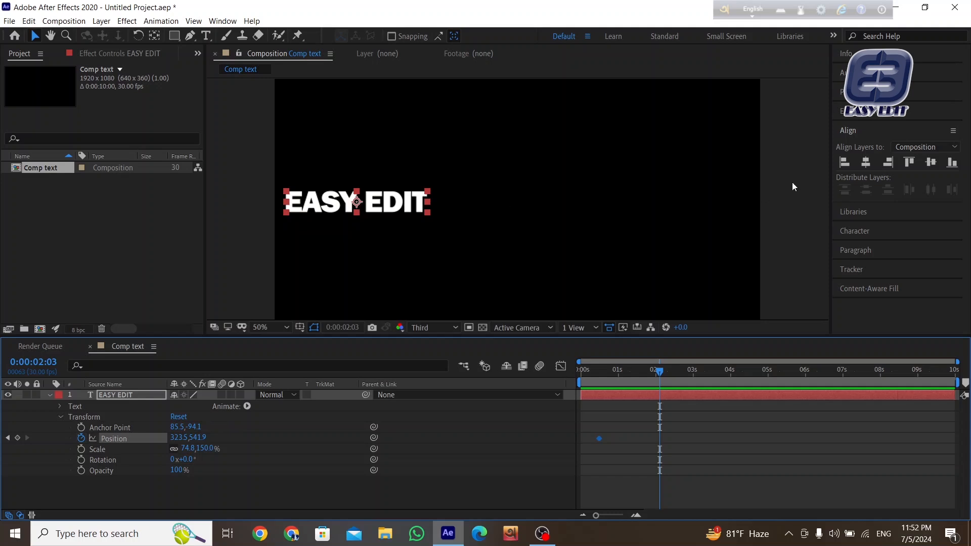
{"action": "left_click_drag", "start_coordinate": [366, 212], "coordinate": [685, 203]}
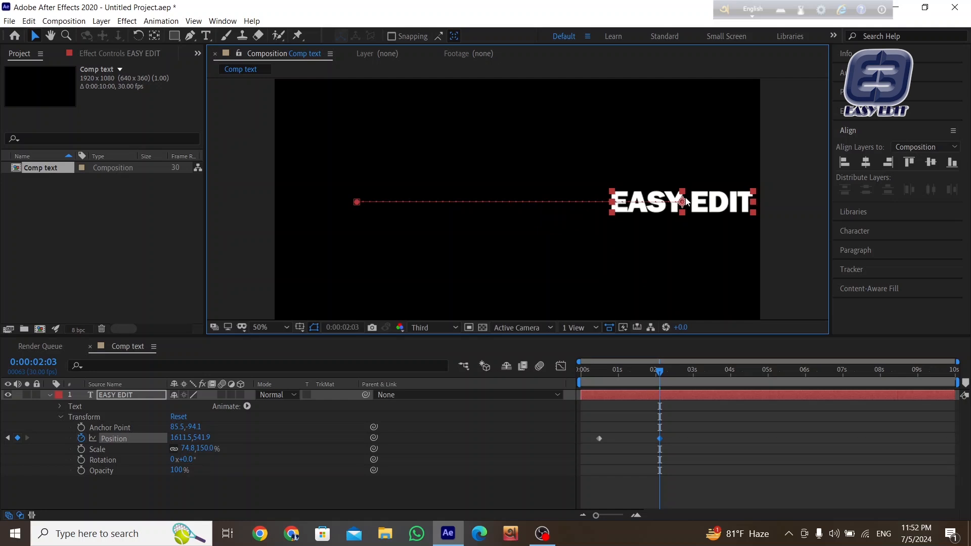
{"action": "left_click_drag", "start_coordinate": [660, 374], "coordinate": [523, 375]}
{"action": "key", "text": "space"}
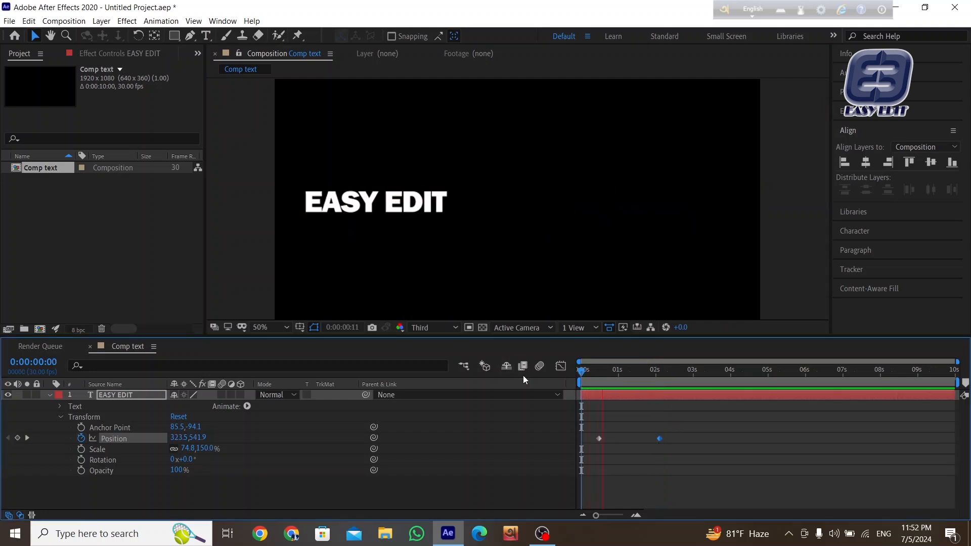
{"action": "key", "text": "space"}
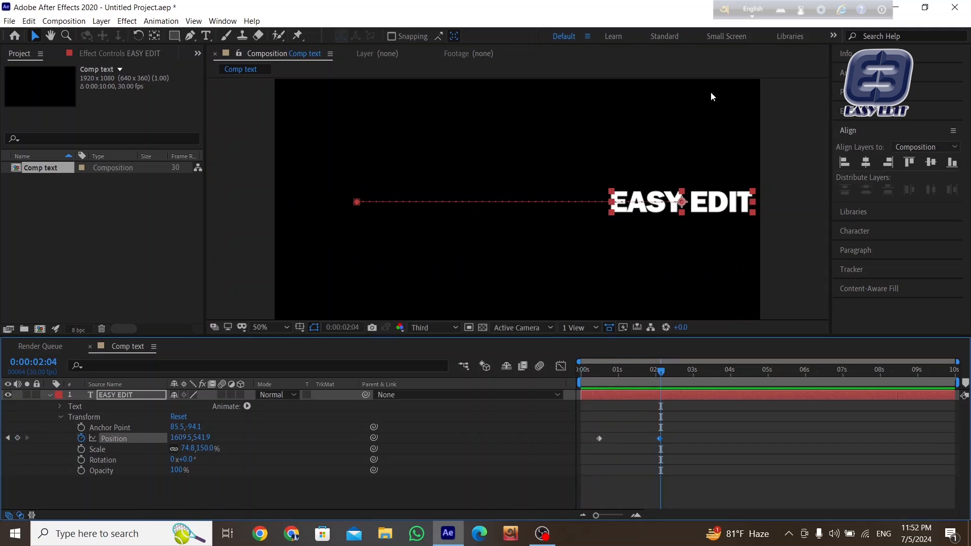
Add a position keyframe at 0:00:03:04 with the text at about 1611.5, 163.9, and move the motion path's middle point up and left.
{"action": "left_click_drag", "start_coordinate": [660, 373], "coordinate": [698, 373]}
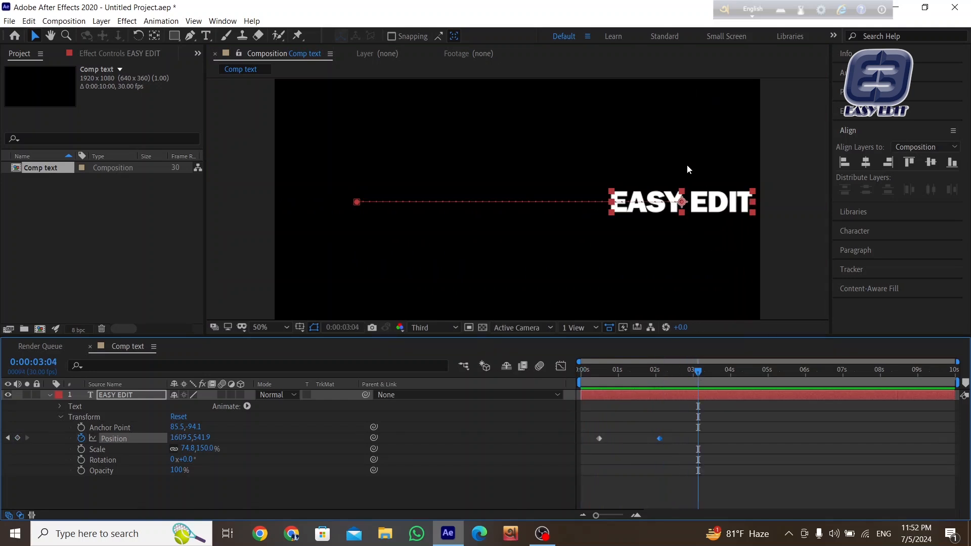
{"action": "left_click_drag", "start_coordinate": [683, 201], "coordinate": [682, 106]}
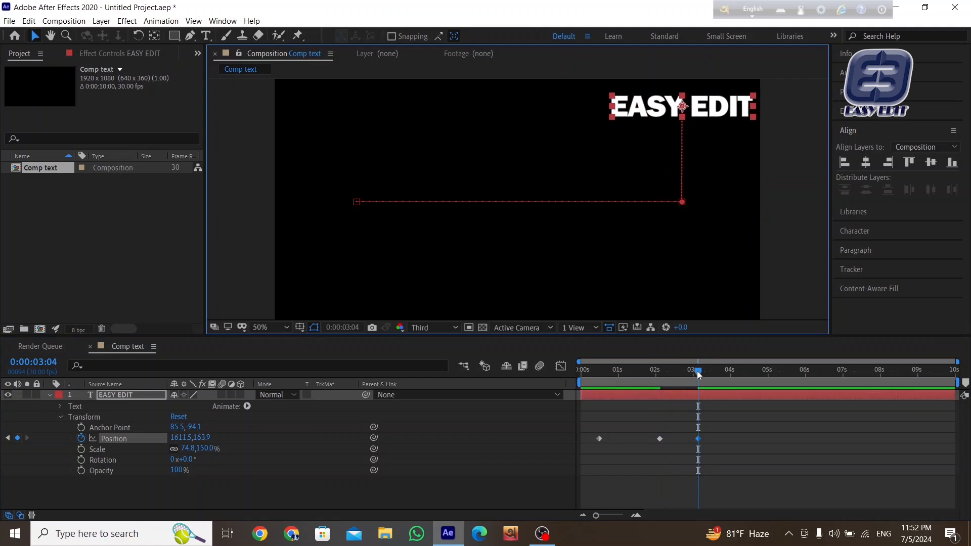
{"action": "left_click_drag", "start_coordinate": [698, 374], "coordinate": [590, 356]}
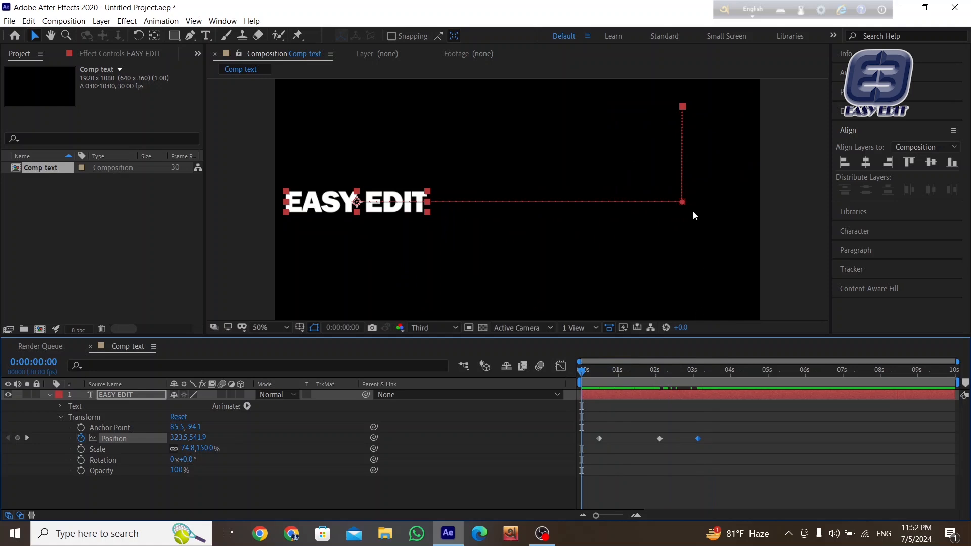
{"action": "left_click_drag", "start_coordinate": [681, 202], "coordinate": [545, 102]}
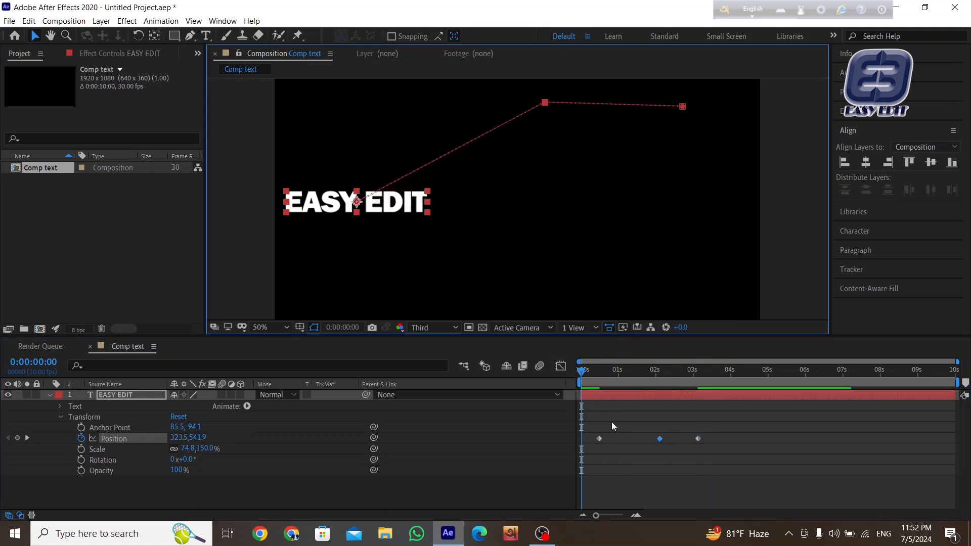
{"action": "left_click_drag", "start_coordinate": [577, 374], "coordinate": [583, 393]}
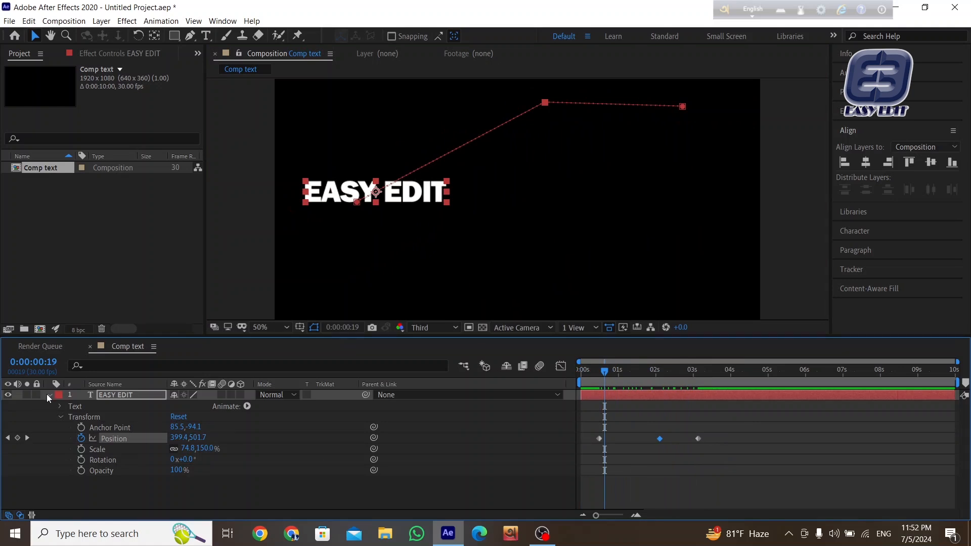
Draw a circle to the right of the text with the Ellipse tool while no layer is selected.
{"action": "left_click", "coordinate": [335, 157]}
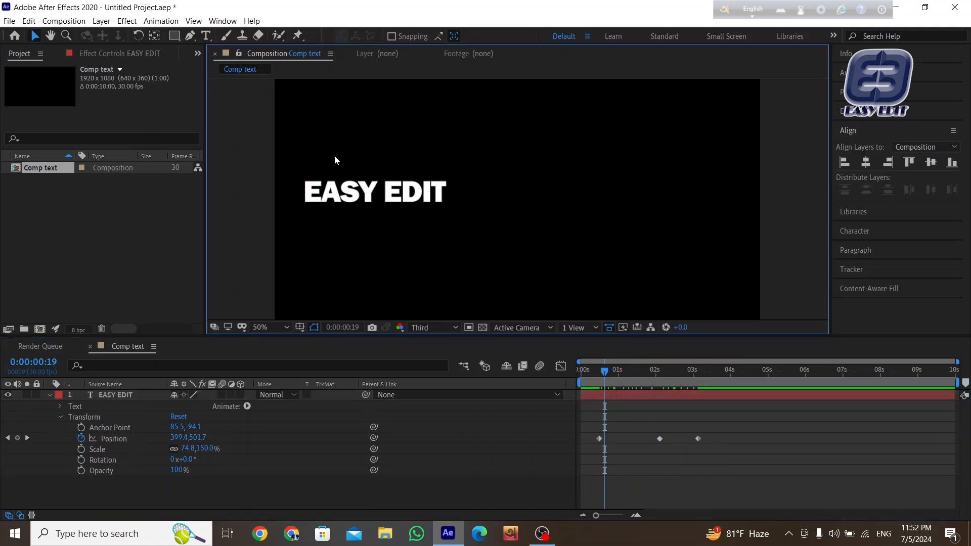
{"action": "left_click", "coordinate": [177, 36]}
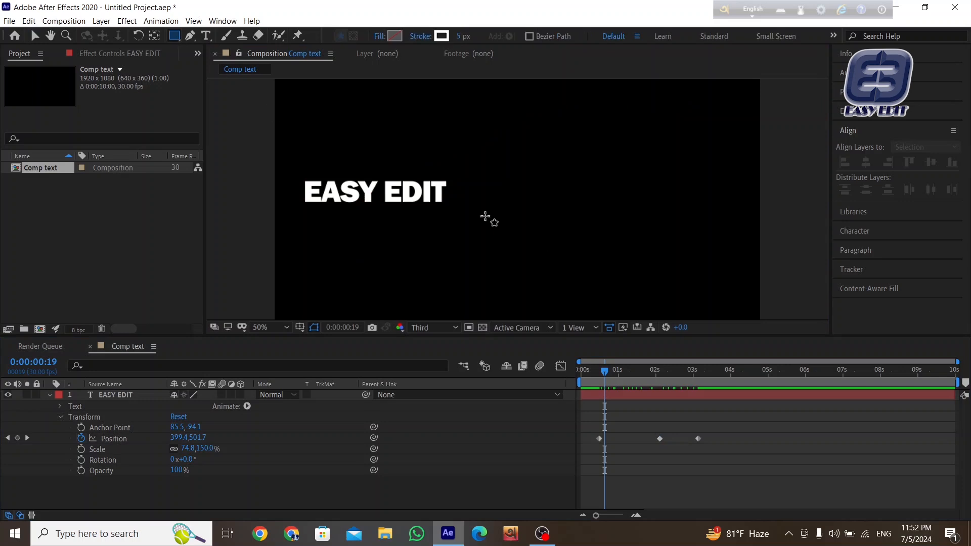
{"action": "left_click_drag", "start_coordinate": [177, 38], "coordinate": [199, 60]}
{"action": "mouse_move", "coordinate": [456, 144]}
{"action": "left_mouse_down"}
{"action": "mouse_move", "coordinate": [478, 180]}
{"action": "mouse_move", "coordinate": [596, 275]}
{"action": "mouse_move", "coordinate": [571, 260]}
{"action": "left_mouse_up"}
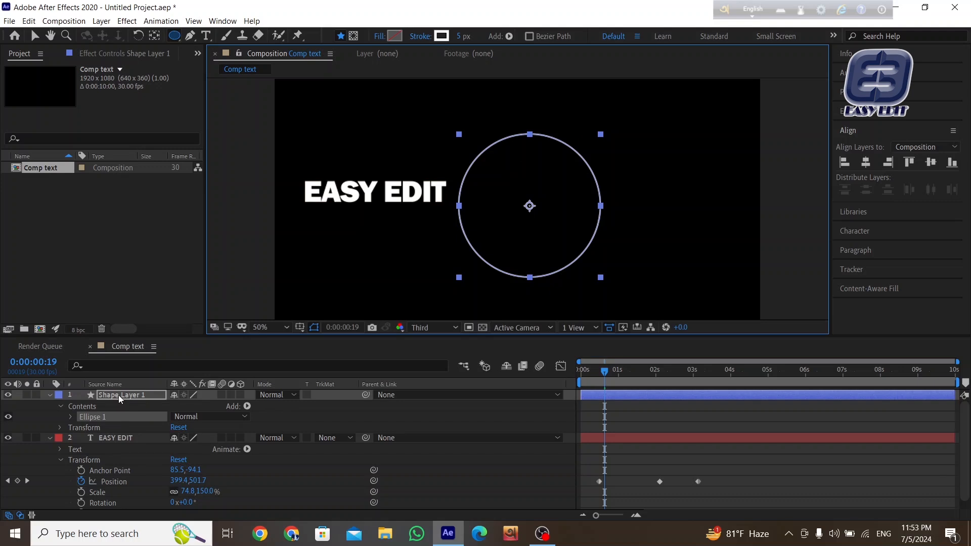
Collapse the text layer's properties and delete the circle's shape layer.
{"action": "left_click", "coordinate": [50, 437]}
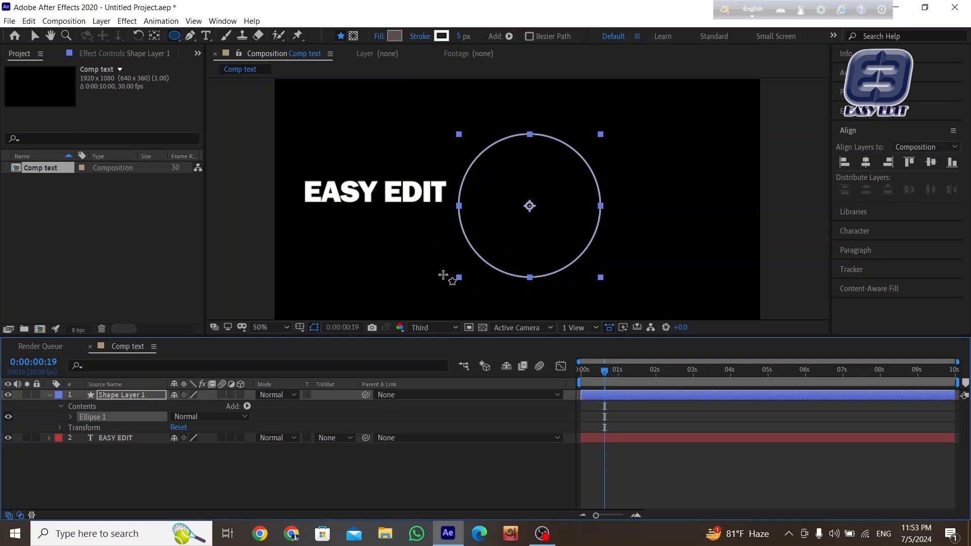
{"action": "left_click", "coordinate": [116, 396]}
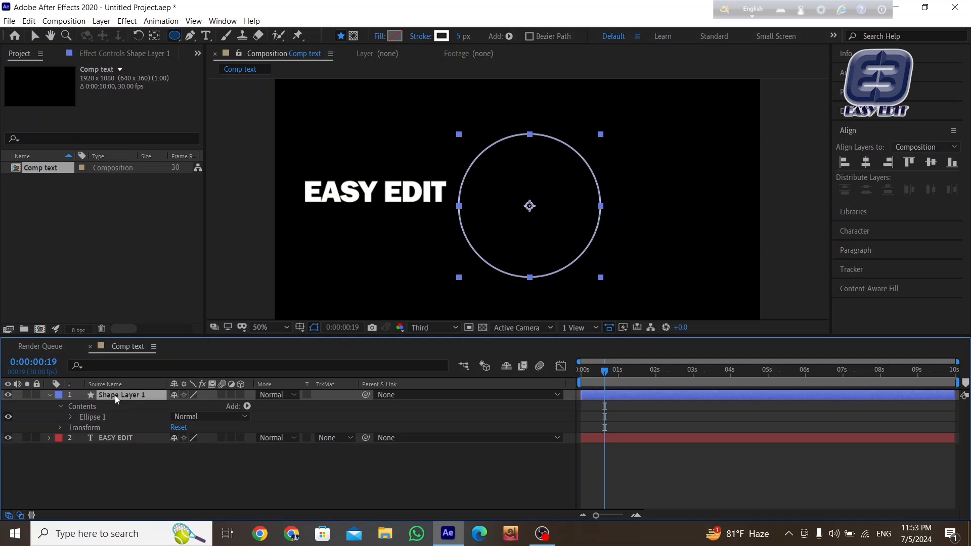
{"action": "key", "text": "Delete"}
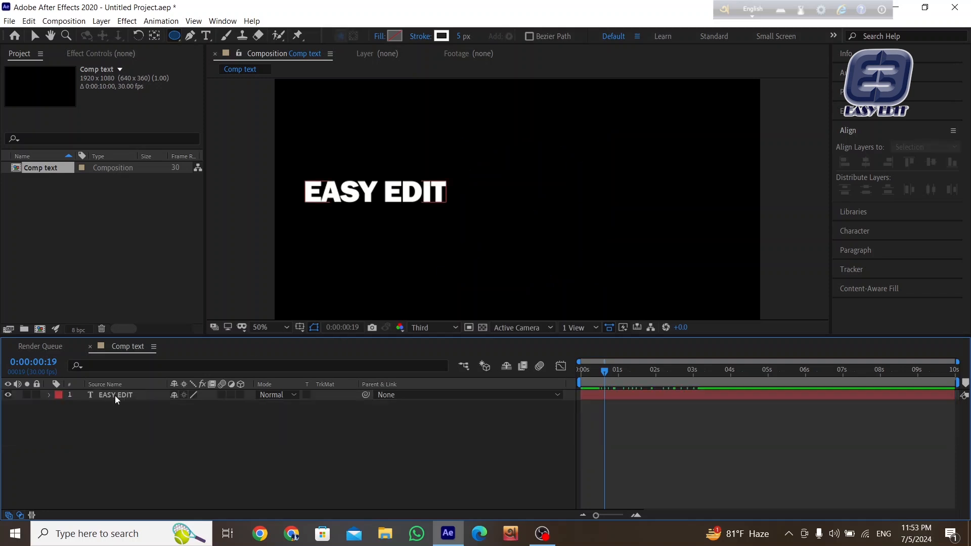
Draw an elliptical mask on the EASY EDIT text layer near the middle of the composition and return to the Selection tool.
{"action": "left_click", "coordinate": [114, 396]}
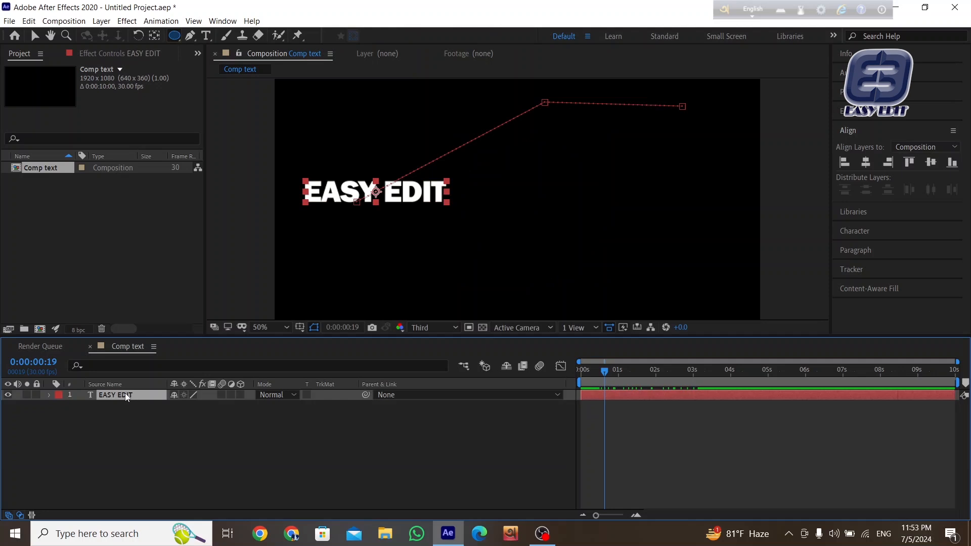
{"action": "left_click", "coordinate": [174, 39]}
{"action": "left_click_drag", "start_coordinate": [175, 39], "coordinate": [202, 61]}
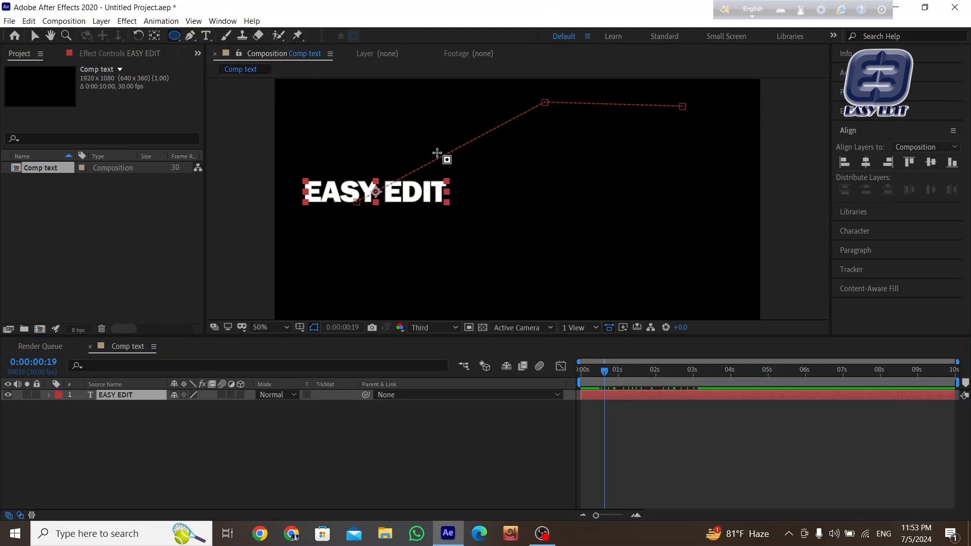
{"action": "left_click_drag", "start_coordinate": [449, 153], "coordinate": [571, 257]}
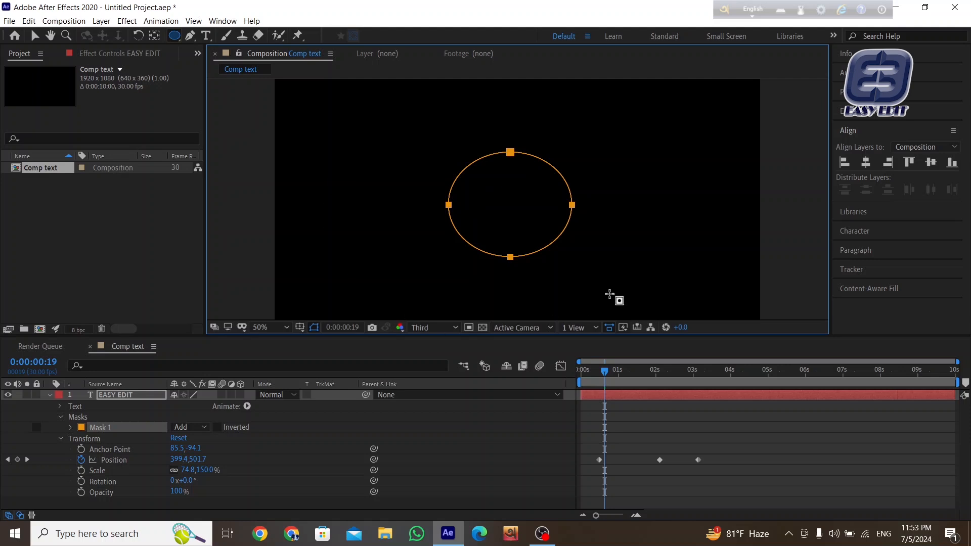
{"action": "left_click", "coordinate": [34, 37]}
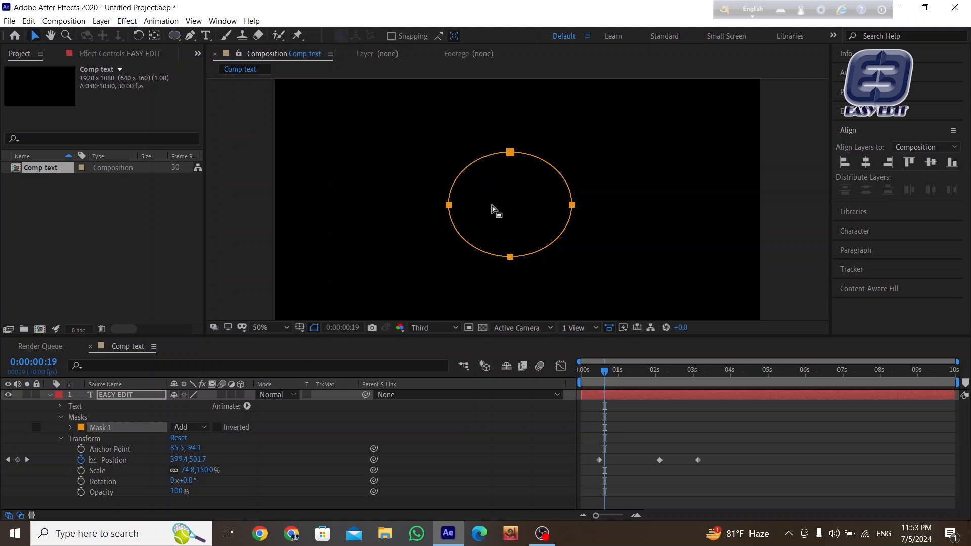
Try to reposition the elliptical mask by its bottom point and by selecting all its points.
{"action": "left_click", "coordinate": [504, 216]}
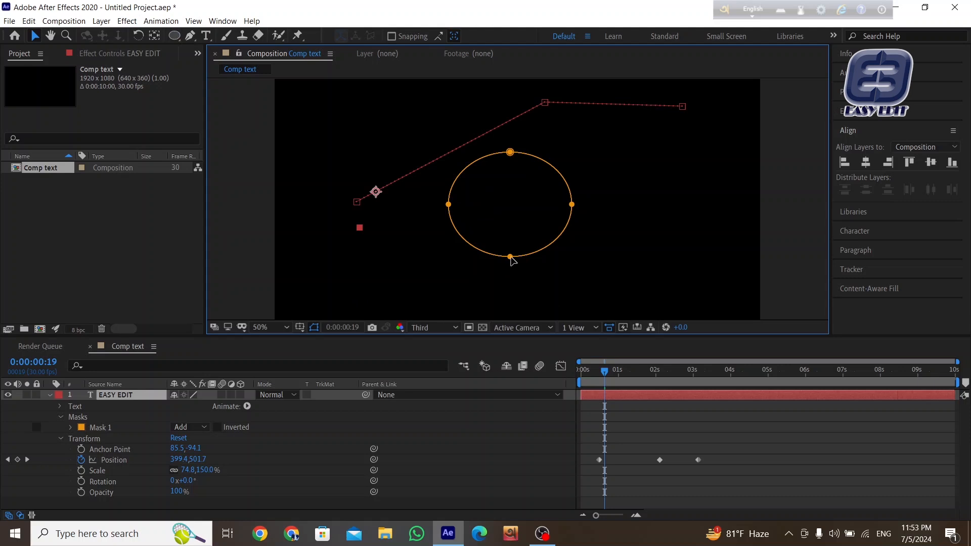
{"action": "mouse_move", "coordinate": [510, 258]}
{"action": "left_mouse_down"}
{"action": "mouse_move", "coordinate": [500, 261]}
{"action": "mouse_move", "coordinate": [509, 261]}
{"action": "left_mouse_up"}
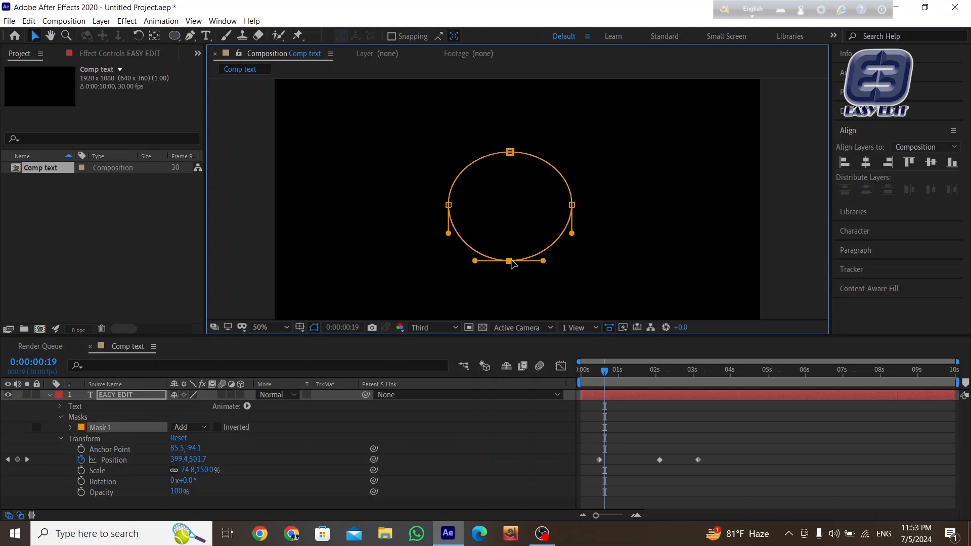
{"action": "left_click_drag", "start_coordinate": [397, 108], "coordinate": [614, 304]}
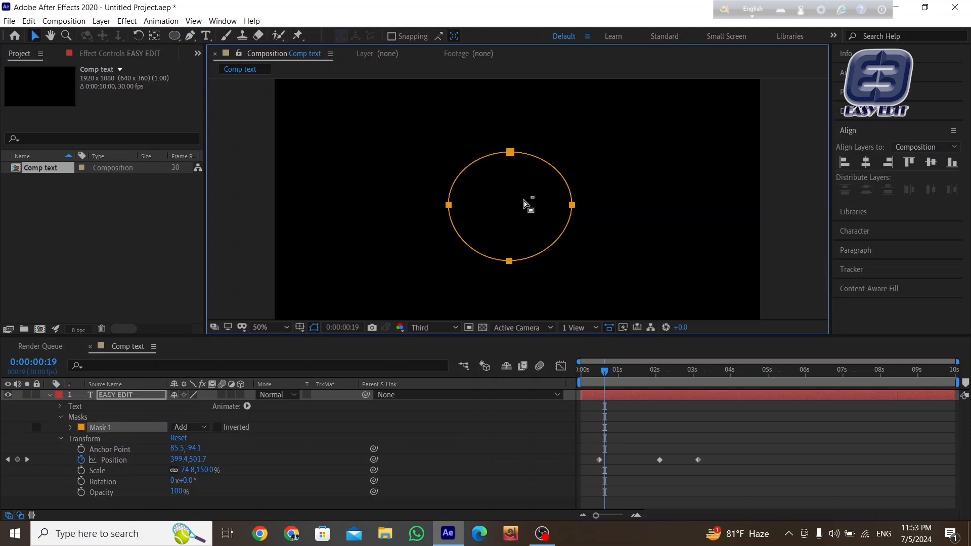
{"action": "left_click", "coordinate": [511, 211]}
{"action": "left_click_drag", "start_coordinate": [416, 151], "coordinate": [597, 310]}
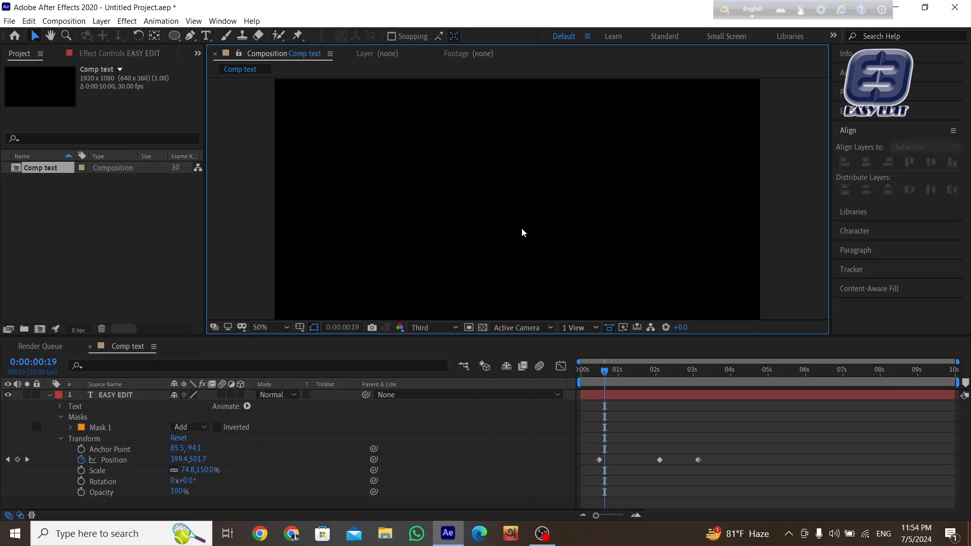
{"action": "left_click", "coordinate": [358, 452]}
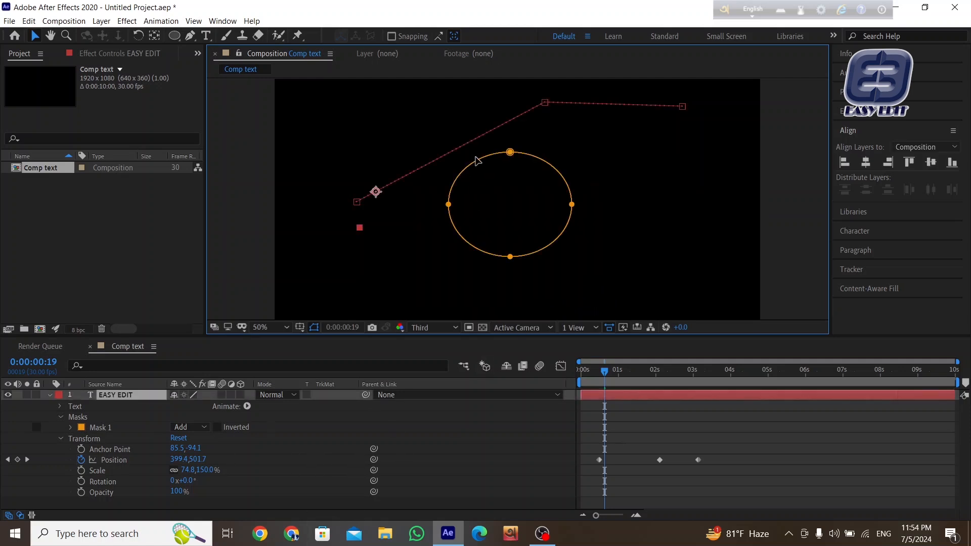
Raise the ellipse's top point slightly, and shift the whole Mask 1 slightly up and to the right.
{"action": "left_click_drag", "start_coordinate": [510, 153], "coordinate": [510, 146]}
{"action": "left_click", "coordinate": [378, 181]}
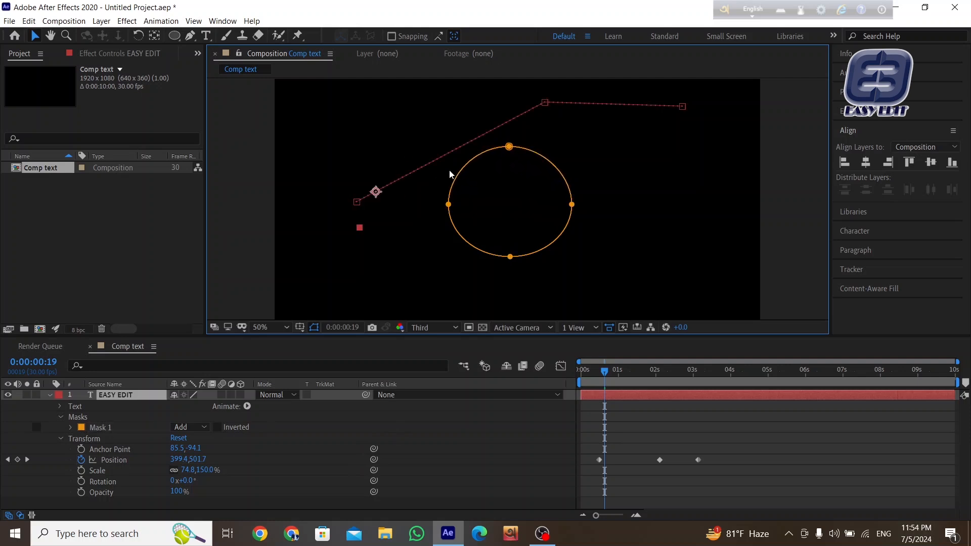
{"action": "left_click_drag", "start_coordinate": [433, 158], "coordinate": [591, 281]}
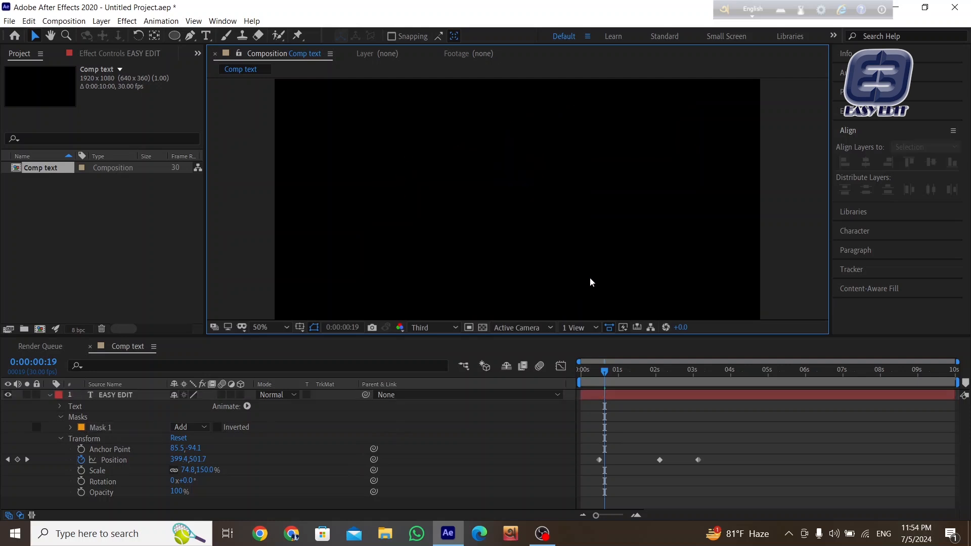
{"action": "left_click", "coordinate": [98, 429]}
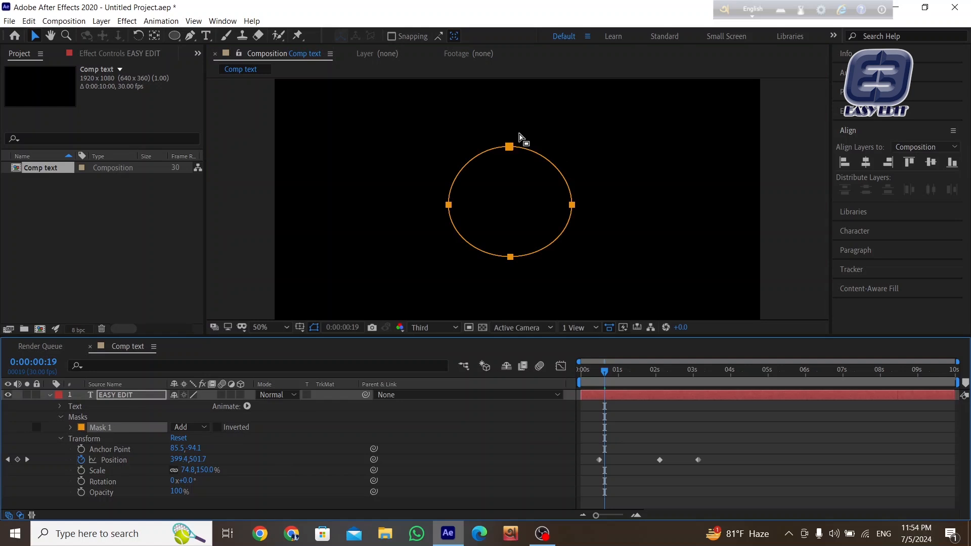
{"action": "mouse_move", "coordinate": [510, 148]}
{"action": "left_mouse_down"}
{"action": "mouse_move", "coordinate": [380, 150]}
{"action": "mouse_move", "coordinate": [362, 140]}
{"action": "mouse_move", "coordinate": [479, 139]}
{"action": "mouse_move", "coordinate": [659, 104]}
{"action": "mouse_move", "coordinate": [690, 157]}
{"action": "mouse_move", "coordinate": [621, 161]}
{"action": "mouse_move", "coordinate": [657, 158]}
{"action": "mouse_move", "coordinate": [574, 141]}
{"action": "mouse_move", "coordinate": [627, 214]}
{"action": "mouse_move", "coordinate": [581, 124]}
{"action": "mouse_move", "coordinate": [600, 139]}
{"action": "mouse_move", "coordinate": [571, 162]}
{"action": "mouse_move", "coordinate": [574, 151]}
{"action": "mouse_move", "coordinate": [649, 104]}
{"action": "mouse_move", "coordinate": [581, 145]}
{"action": "mouse_move", "coordinate": [683, 145]}
{"action": "mouse_move", "coordinate": [504, 144]}
{"action": "mouse_move", "coordinate": [627, 121]}
{"action": "mouse_move", "coordinate": [674, 80]}
{"action": "mouse_move", "coordinate": [670, 91]}
{"action": "mouse_move", "coordinate": [367, 168]}
{"action": "mouse_move", "coordinate": [347, 73]}
{"action": "mouse_move", "coordinate": [369, 133]}
{"action": "mouse_move", "coordinate": [389, 143]}
{"action": "mouse_move", "coordinate": [499, 120]}
{"action": "mouse_move", "coordinate": [521, 140]}
{"action": "left_mouse_up"}
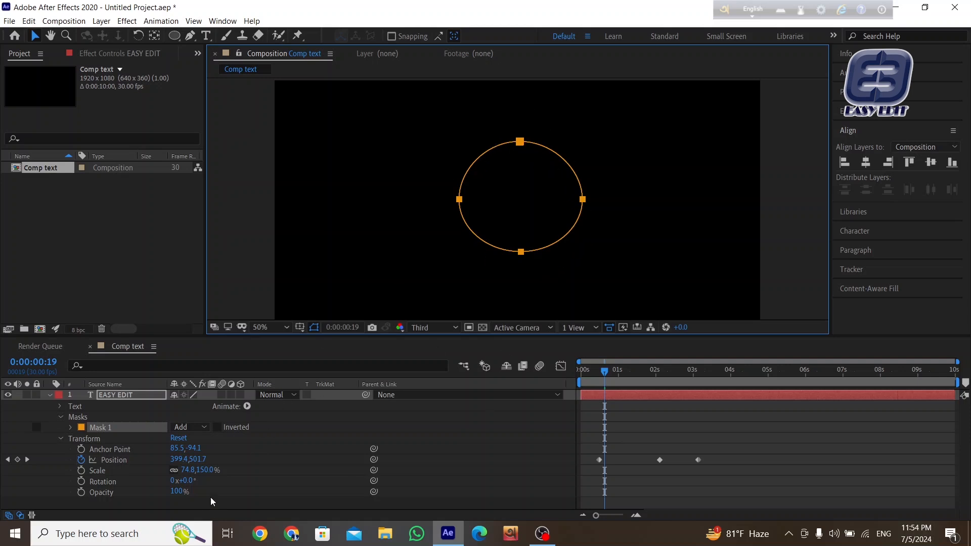
Assign Mask 1 as the text path in the EASY EDIT layer's Path Options.
{"action": "left_click", "coordinate": [60, 407]}
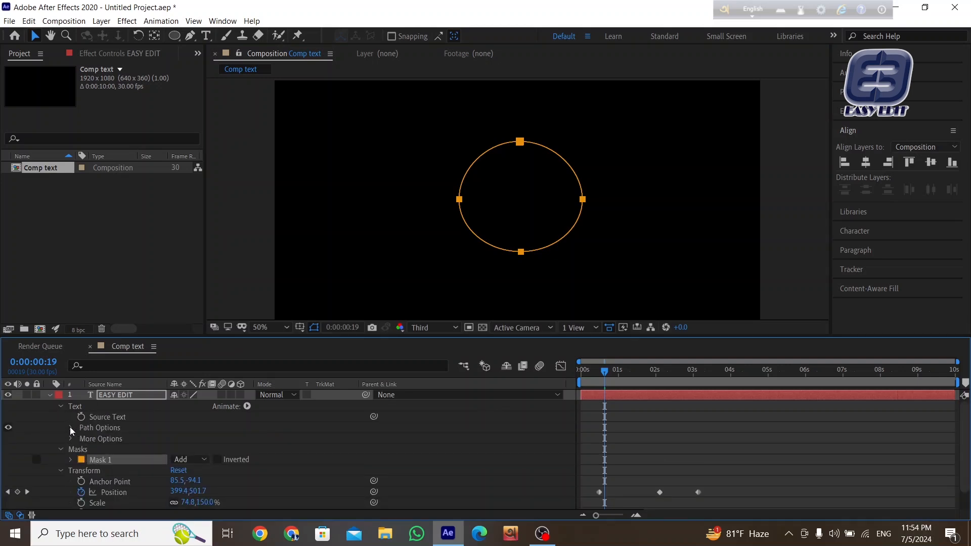
{"action": "left_click", "coordinate": [71, 428]}
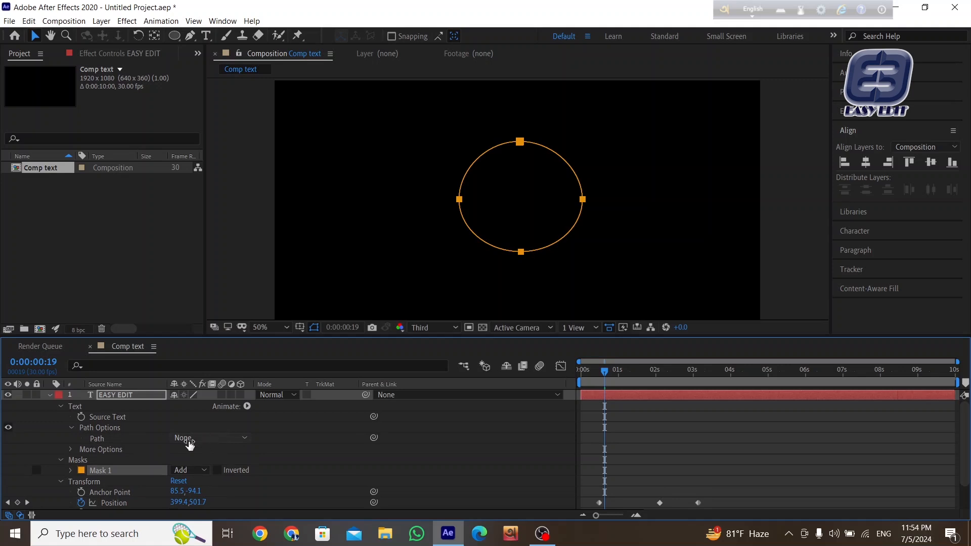
{"action": "left_click", "coordinate": [238, 442]}
{"action": "left_click", "coordinate": [228, 467]}
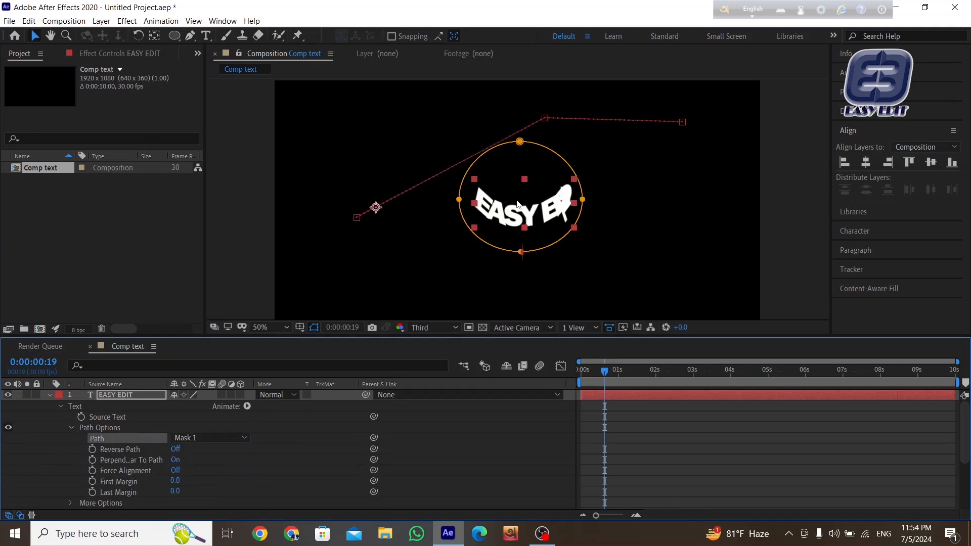
Return to the start of the timeline and remove all Position keyframes from the EASY EDIT layer.
{"action": "left_click_drag", "start_coordinate": [608, 370], "coordinate": [582, 369]}
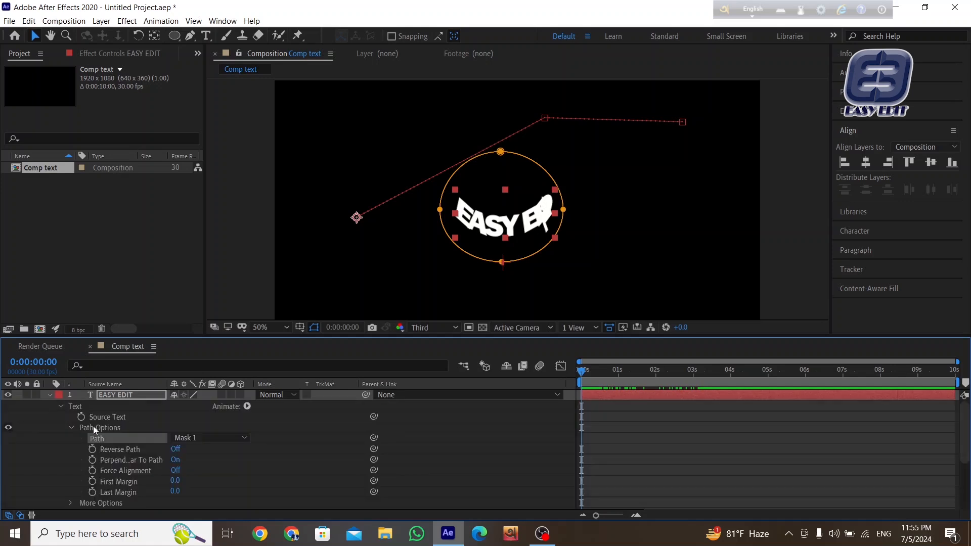
{"action": "scroll", "coordinate": [115, 468], "scroll_direction": "down", "scroll_amount": 4}
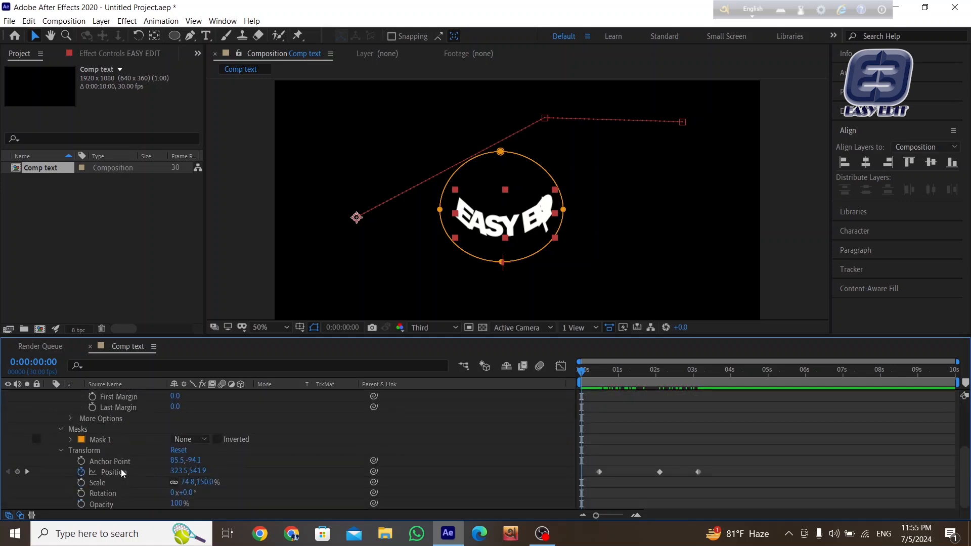
{"action": "left_click", "coordinate": [81, 472]}
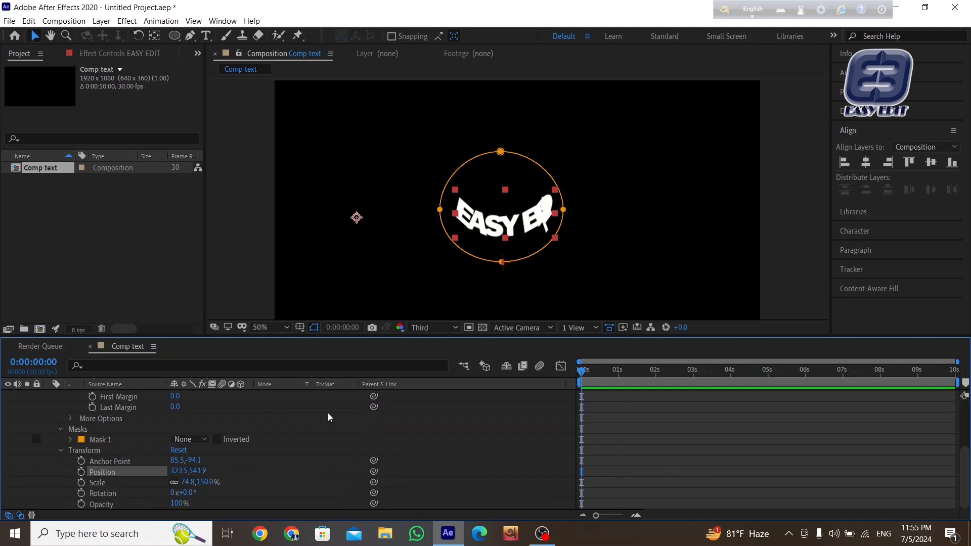
At 0:00:00:15, set First Margin to 686, turn Reverse Path on, and try Perpendicular To Path off before turning it back on.
{"action": "left_click_drag", "start_coordinate": [580, 373], "coordinate": [600, 372]}
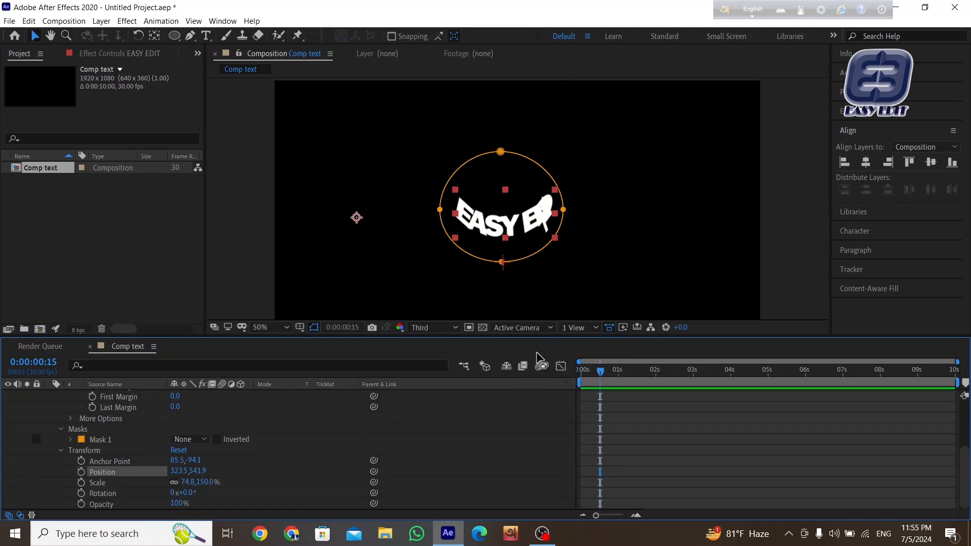
{"action": "scroll", "coordinate": [143, 452], "scroll_direction": "up", "scroll_amount": 3}
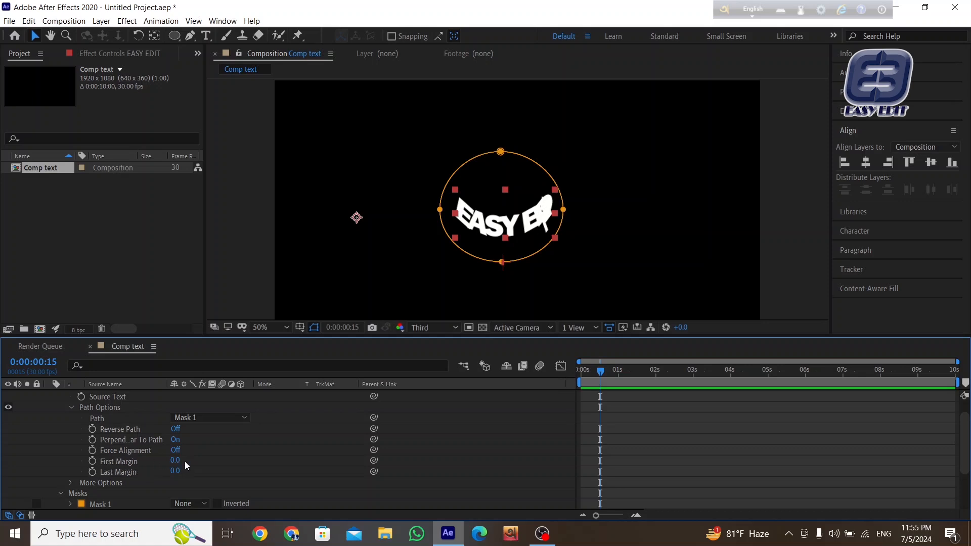
{"action": "left_click_drag", "start_coordinate": [174, 461], "coordinate": [121, 399]}
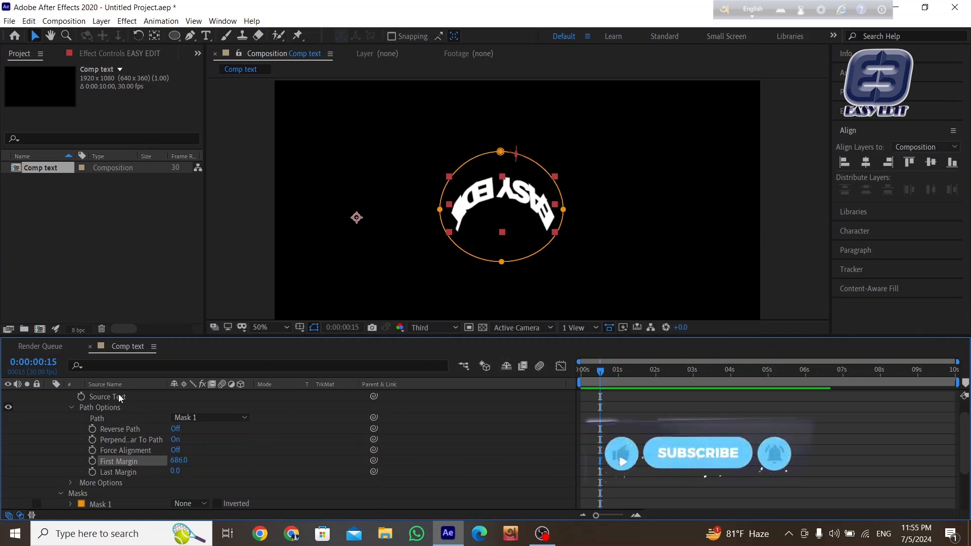
{"action": "left_click", "coordinate": [177, 429]}
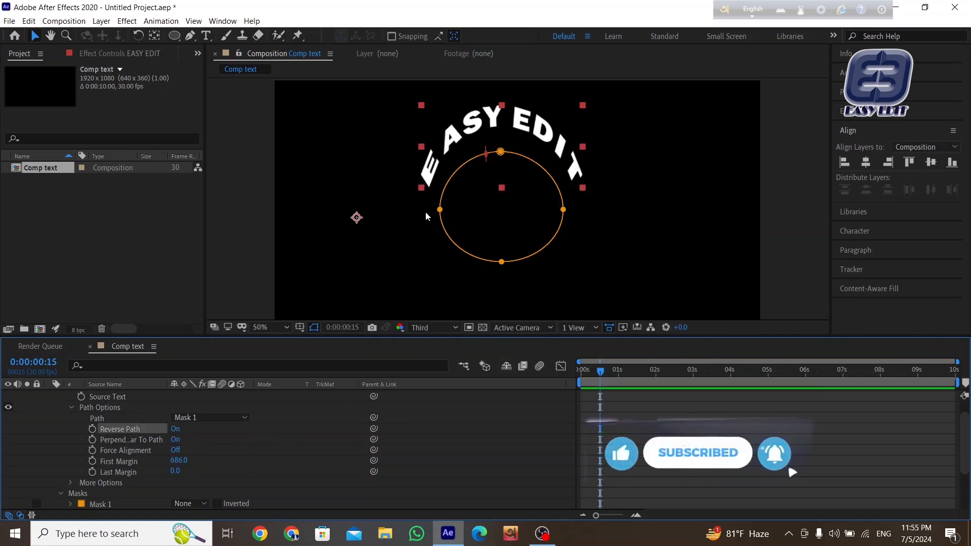
{"action": "left_click", "coordinate": [175, 440]}
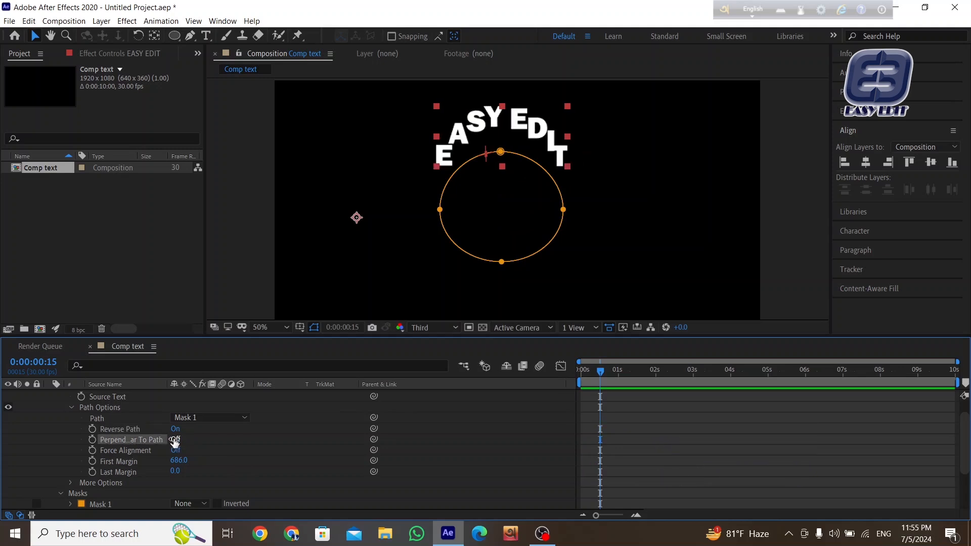
{"action": "left_click", "coordinate": [175, 440]}
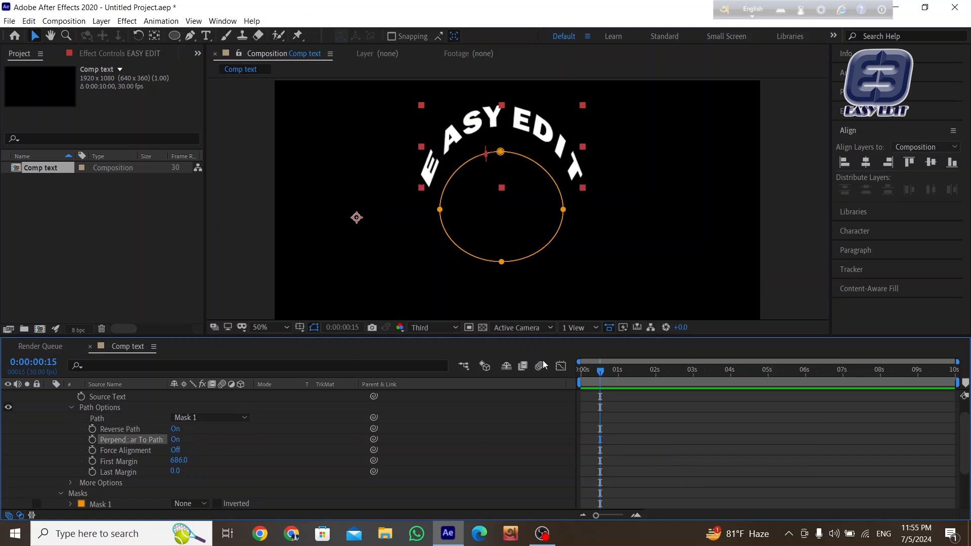
Animate First Margin with keyframes of 678 at 0:00:00:15 and 5198 at 0:00:04:00.
{"action": "left_click_drag", "start_coordinate": [178, 459], "coordinate": [159, 450]}
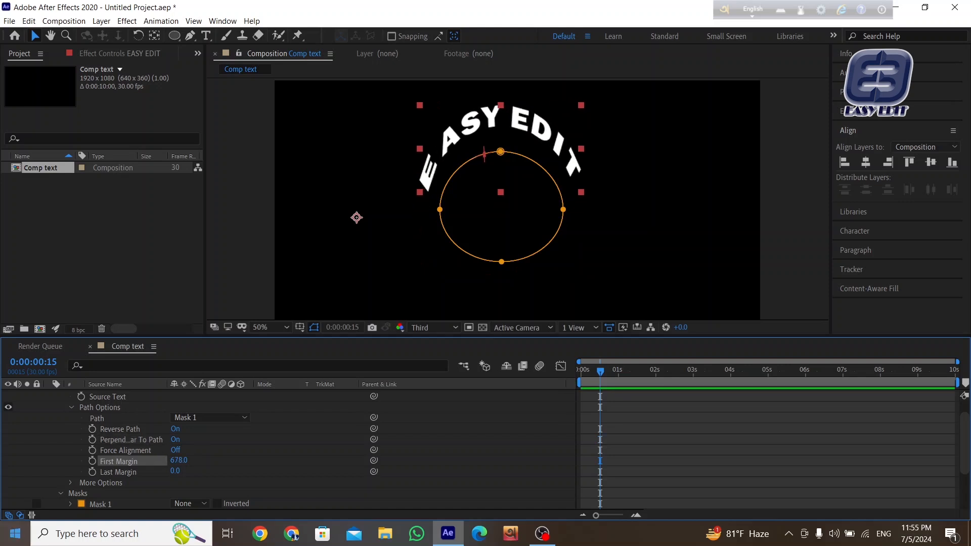
{"action": "left_click", "coordinate": [92, 460]}
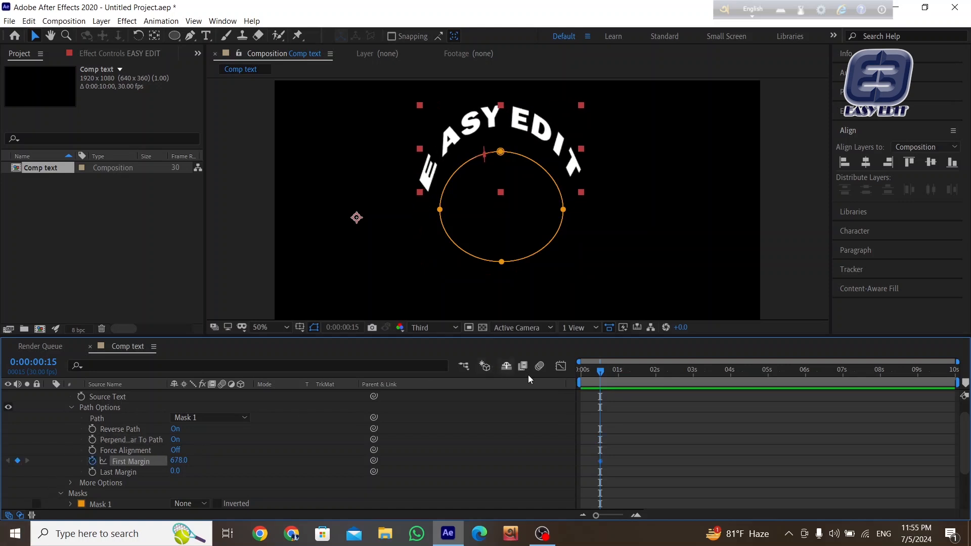
{"action": "left_click_drag", "start_coordinate": [602, 371], "coordinate": [731, 383]}
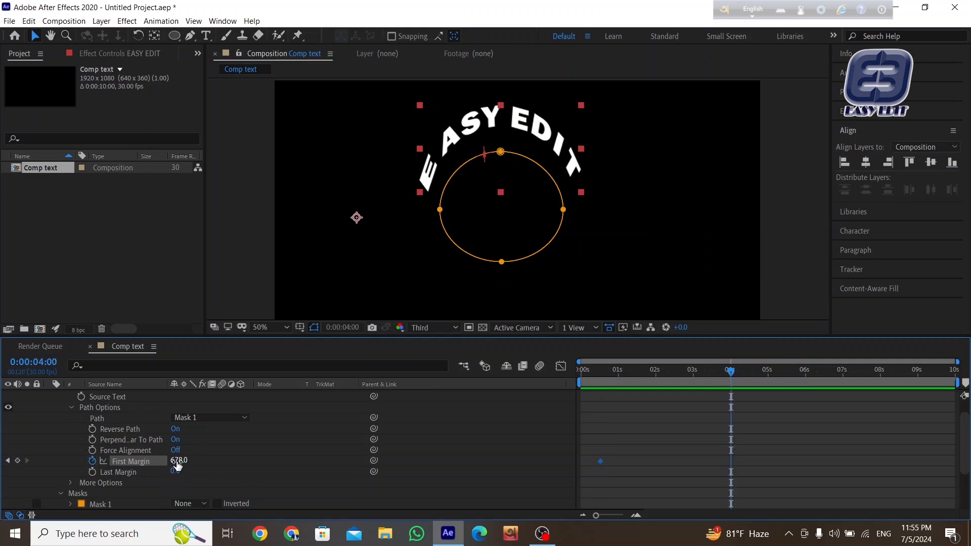
{"action": "left_click_drag", "start_coordinate": [177, 465], "coordinate": [445, 430]}
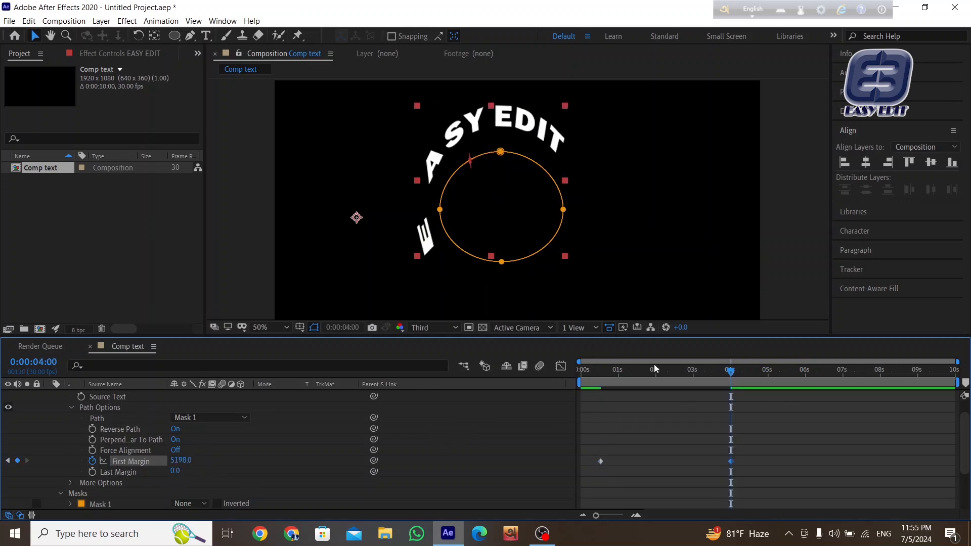
Preview the text moving around the ellipse, and scrub the timeline back to 0:00:01:16.
{"action": "key", "text": "space"}
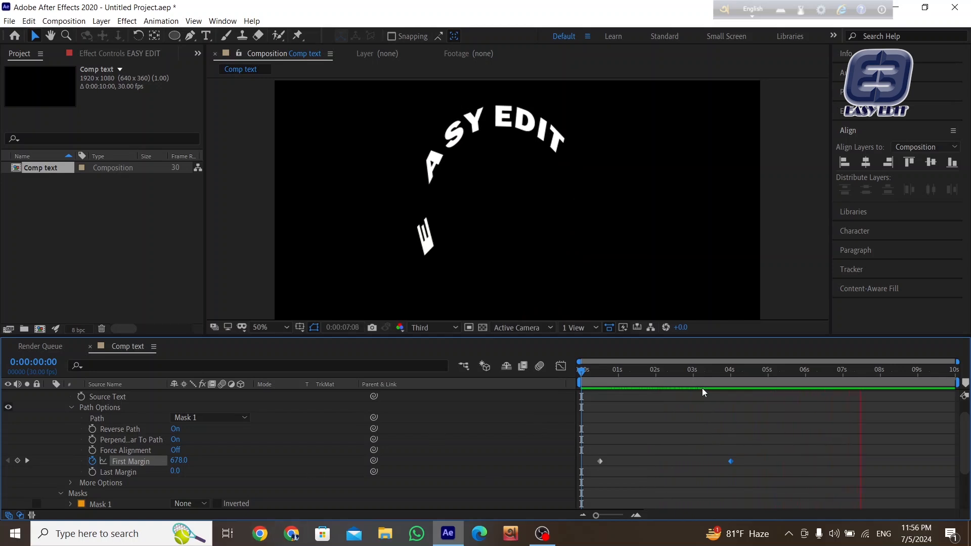
{"action": "key", "text": "space"}
{"action": "left_click_drag", "start_coordinate": [793, 382], "coordinate": [639, 402]}
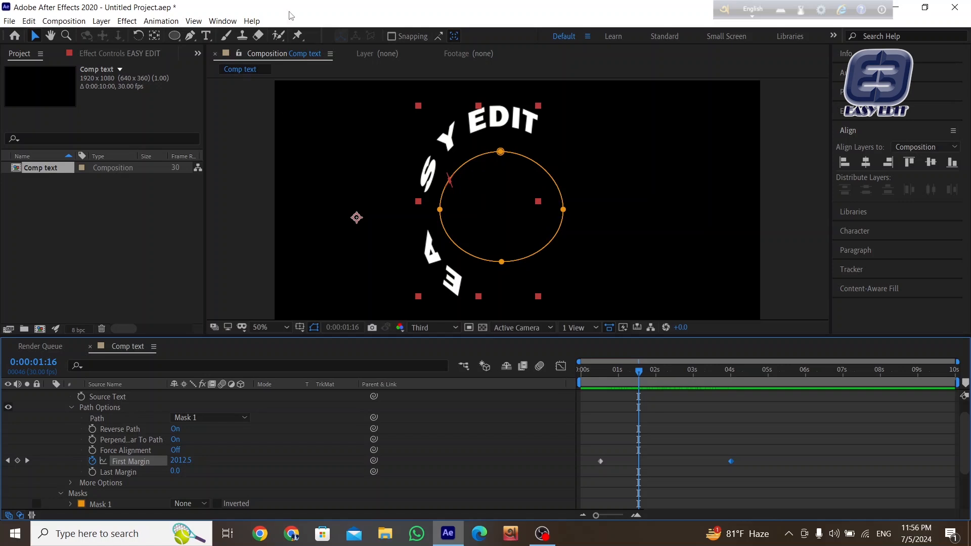
Delete the elliptical Mask 1 from the EASY EDIT layer.
{"action": "scroll", "coordinate": [71, 424], "scroll_direction": "up", "scroll_amount": 2}
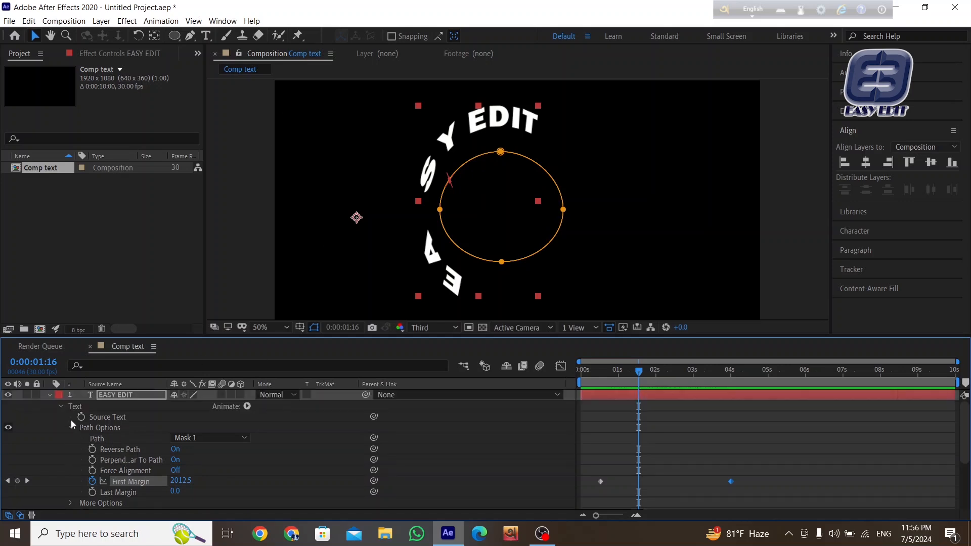
{"action": "scroll", "coordinate": [116, 424], "scroll_direction": "down", "scroll_amount": 8}
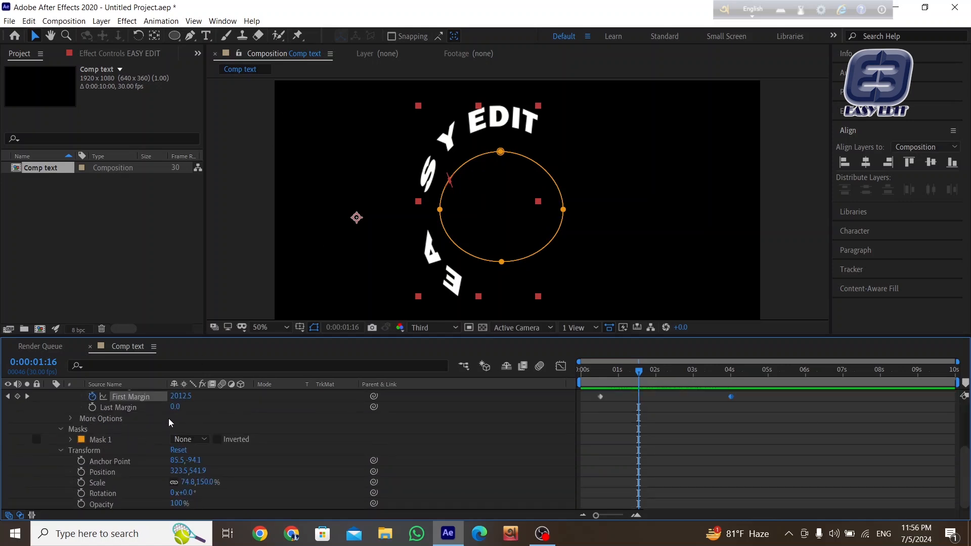
{"action": "left_click", "coordinate": [99, 439]}
{"action": "key", "text": "Delete"}
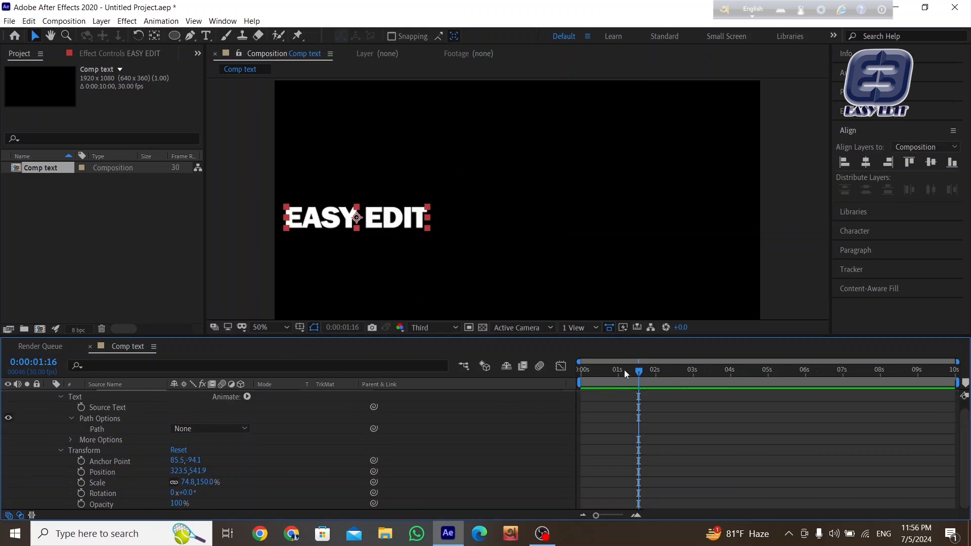
At 0:00:00:19, draw an open, hill-shaped five-point Pen mask across the EASY EDIT layer, and slightly lower its second and third points.
{"action": "left_click_drag", "start_coordinate": [640, 372], "coordinate": [603, 367]}
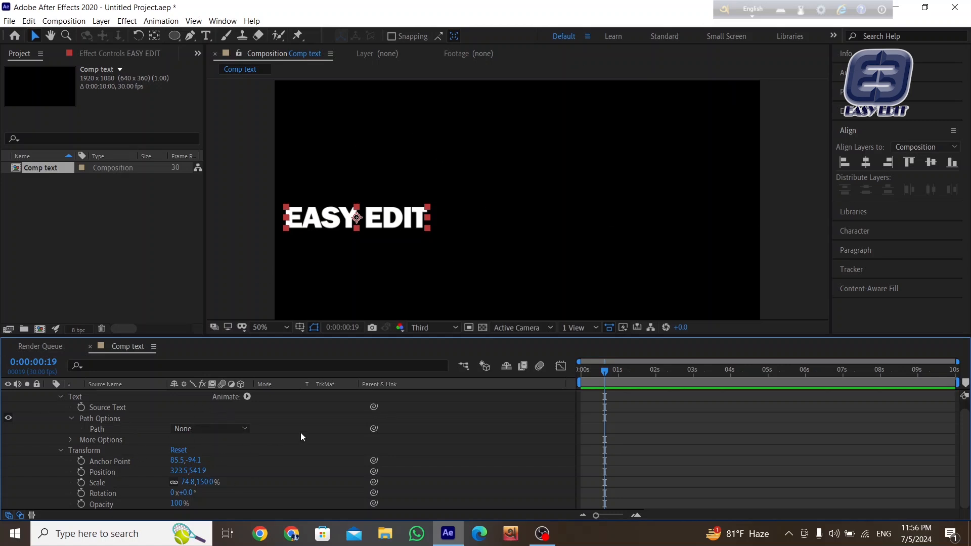
{"action": "scroll", "coordinate": [201, 425], "scroll_direction": "up", "scroll_amount": 1}
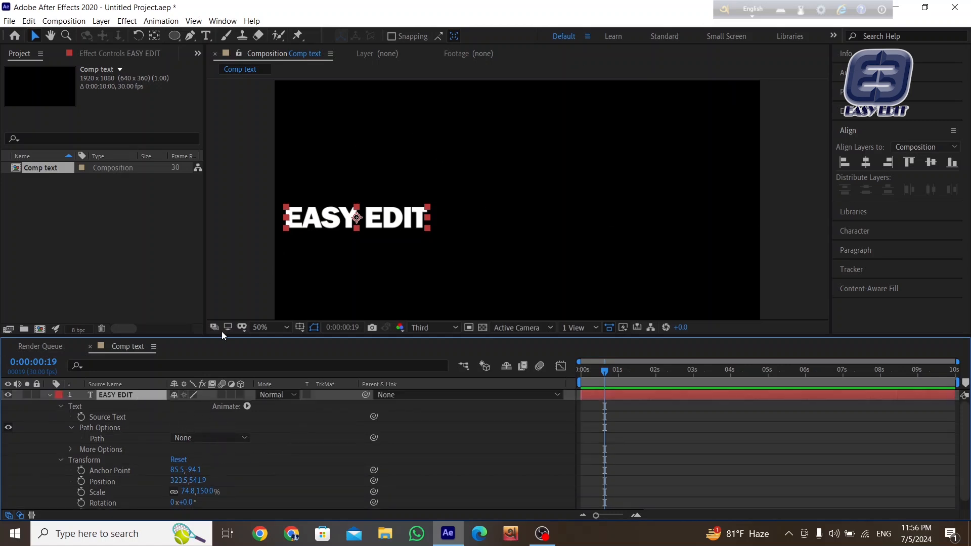
{"action": "left_click", "coordinate": [188, 36]}
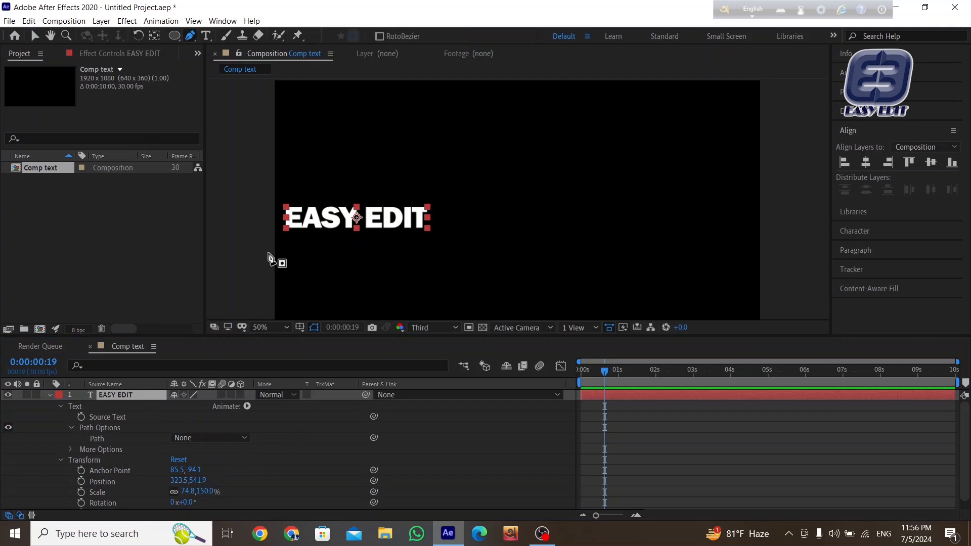
{"action": "left_click", "coordinate": [237, 293]}
{"action": "left_click_drag", "start_coordinate": [402, 183], "coordinate": [503, 65]}
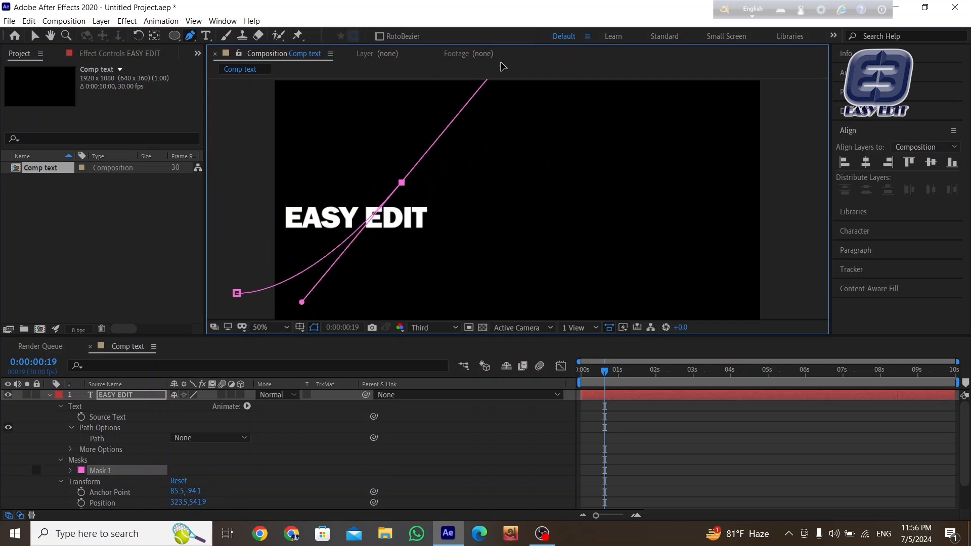
{"action": "left_click_drag", "start_coordinate": [624, 115], "coordinate": [691, 123]}
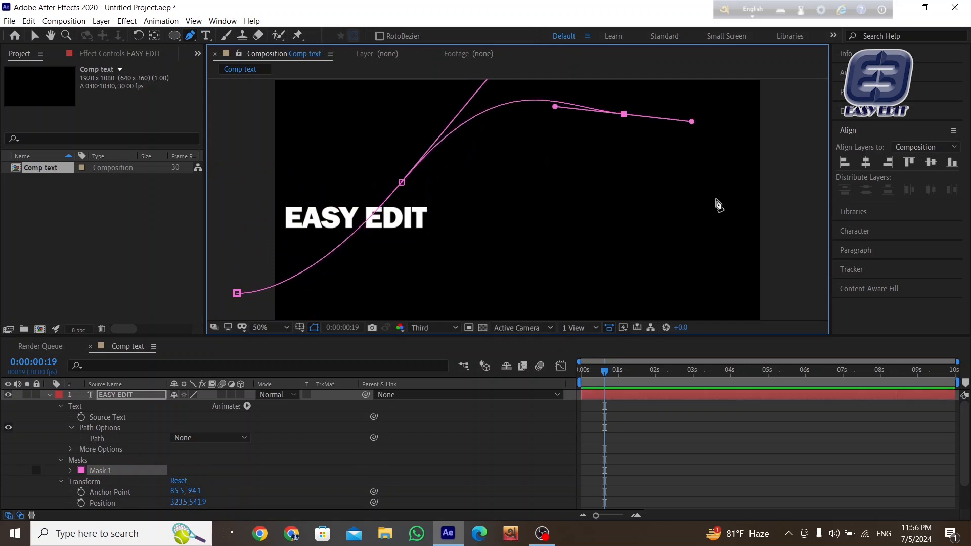
{"action": "left_click_drag", "start_coordinate": [720, 200], "coordinate": [763, 232]}
{"action": "left_click_drag", "start_coordinate": [812, 279], "coordinate": [828, 300]}
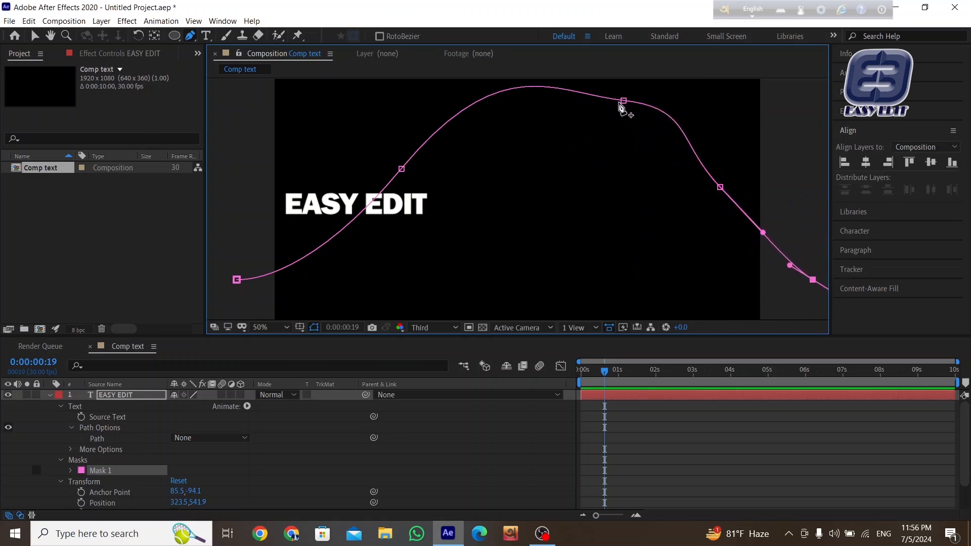
{"action": "left_click_drag", "start_coordinate": [624, 101], "coordinate": [629, 127]}
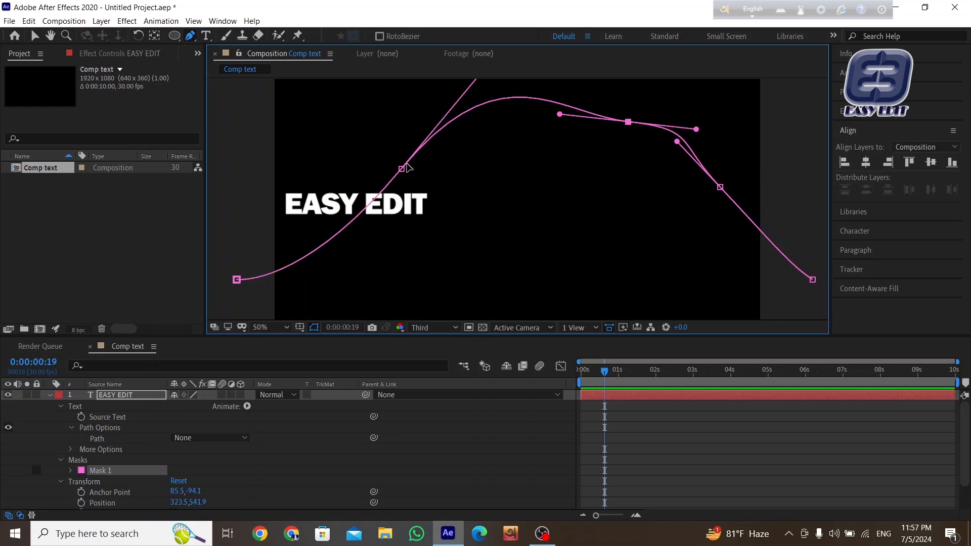
{"action": "left_click_drag", "start_coordinate": [402, 170], "coordinate": [440, 124]}
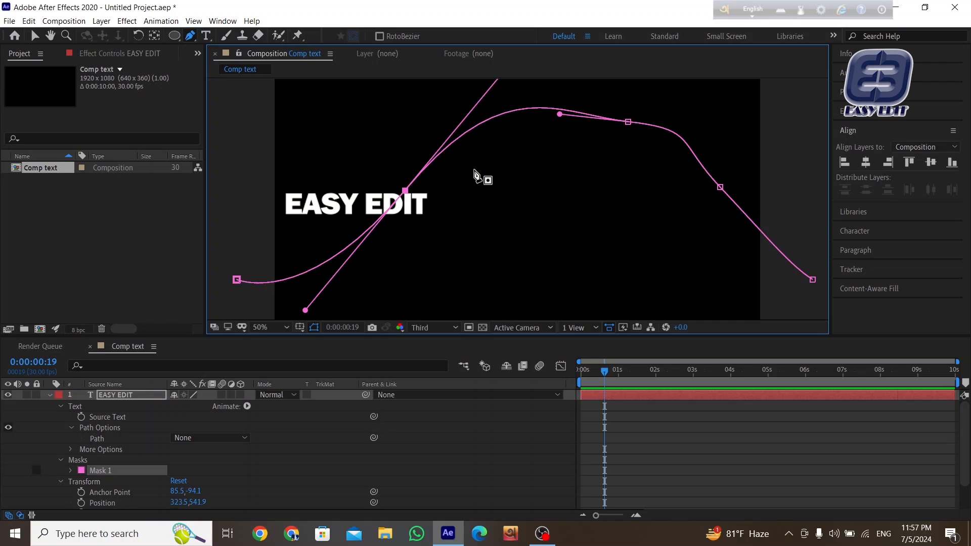
Set the EASY EDIT layer's text path to the new curved Mask 1.
{"action": "left_click", "coordinate": [61, 407]}
{"action": "left_click", "coordinate": [60, 407]}
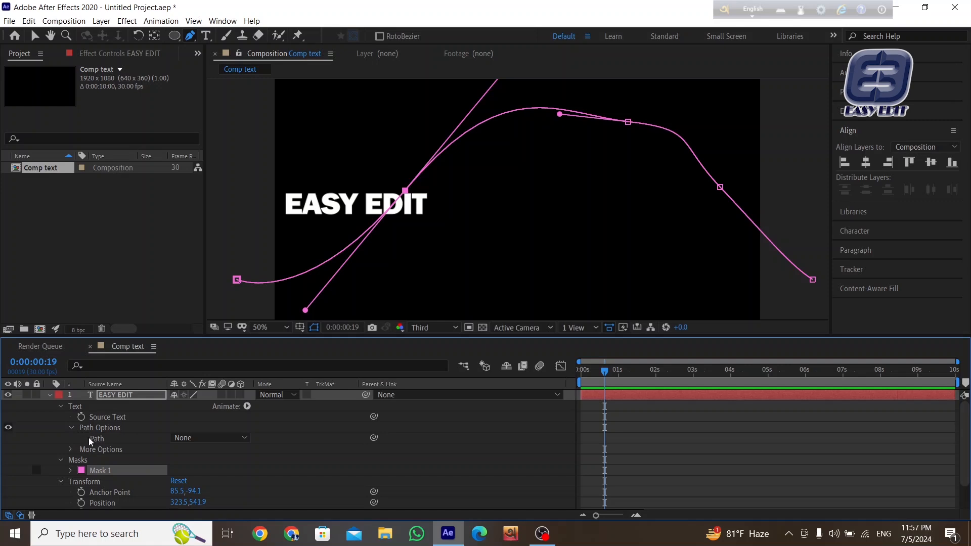
{"action": "left_click", "coordinate": [202, 438]}
{"action": "left_click", "coordinate": [204, 469]}
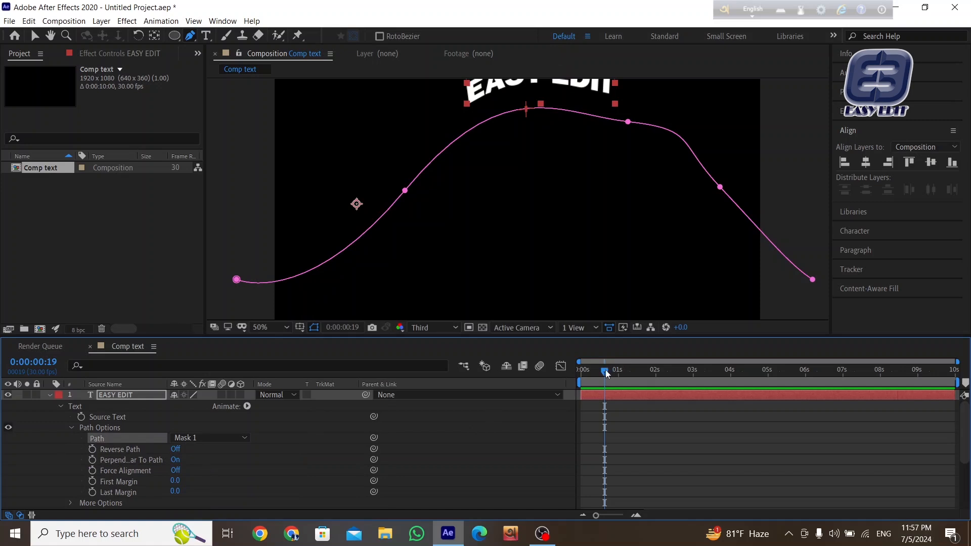
Move the current time to 0:00:00:07 and shift the text together with its curved path slightly down and right using the Selection tool.
{"action": "left_click_drag", "start_coordinate": [605, 369], "coordinate": [592, 372]}
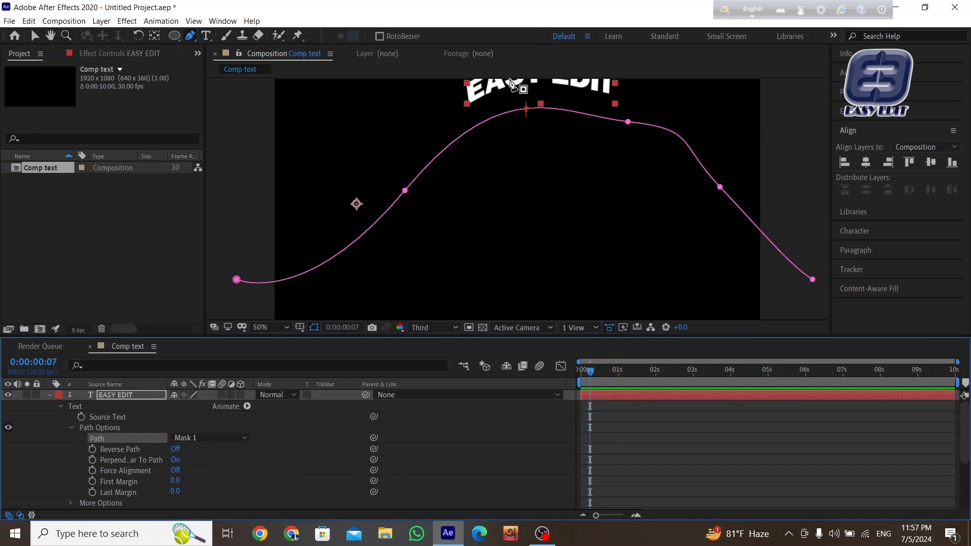
{"action": "scroll", "coordinate": [516, 76], "scroll_direction": "up", "scroll_amount": 2}
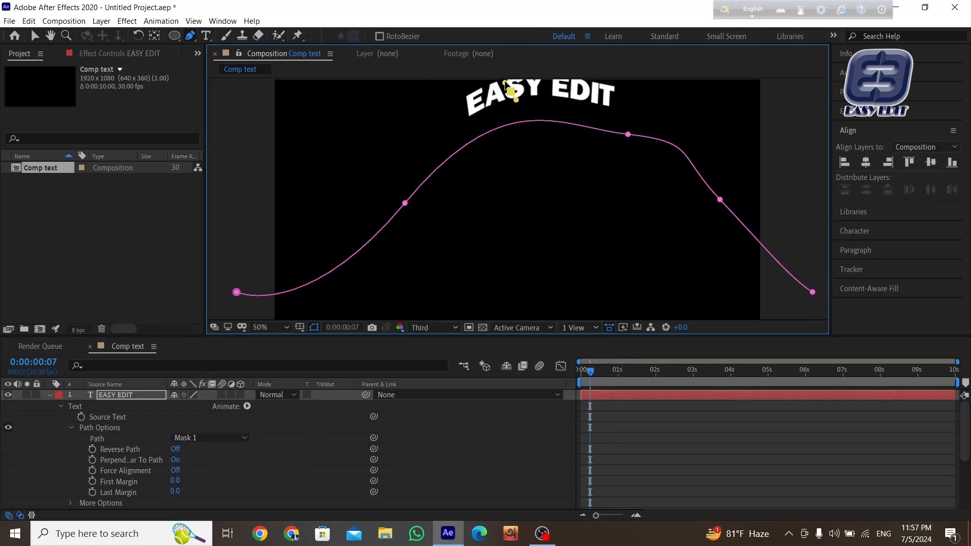
{"action": "left_click", "coordinate": [550, 126]}
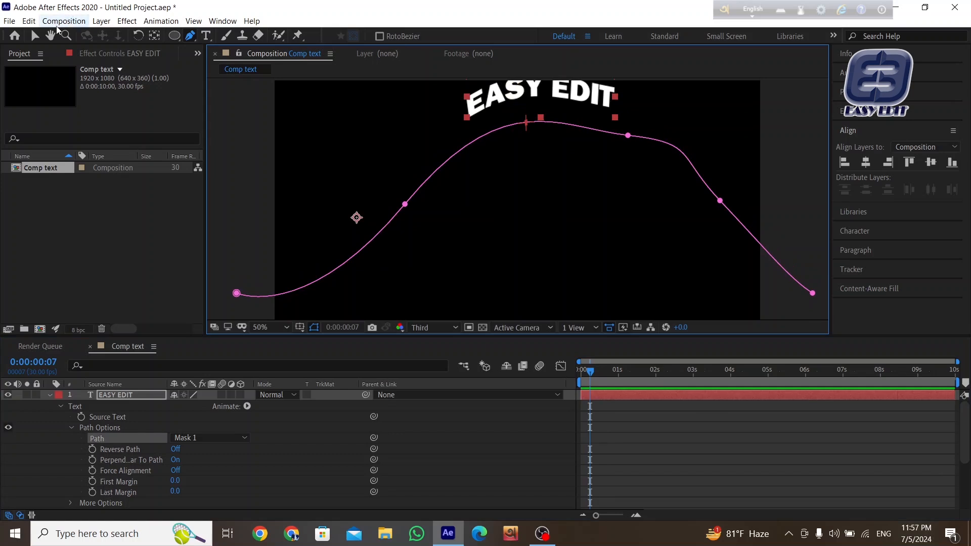
{"action": "left_click", "coordinate": [36, 36]}
{"action": "mouse_move", "coordinate": [507, 98]}
{"action": "left_mouse_down"}
{"action": "mouse_move", "coordinate": [523, 122]}
{"action": "mouse_move", "coordinate": [490, 101]}
{"action": "mouse_move", "coordinate": [542, 85]}
{"action": "mouse_move", "coordinate": [519, 111]}
{"action": "left_mouse_up"}
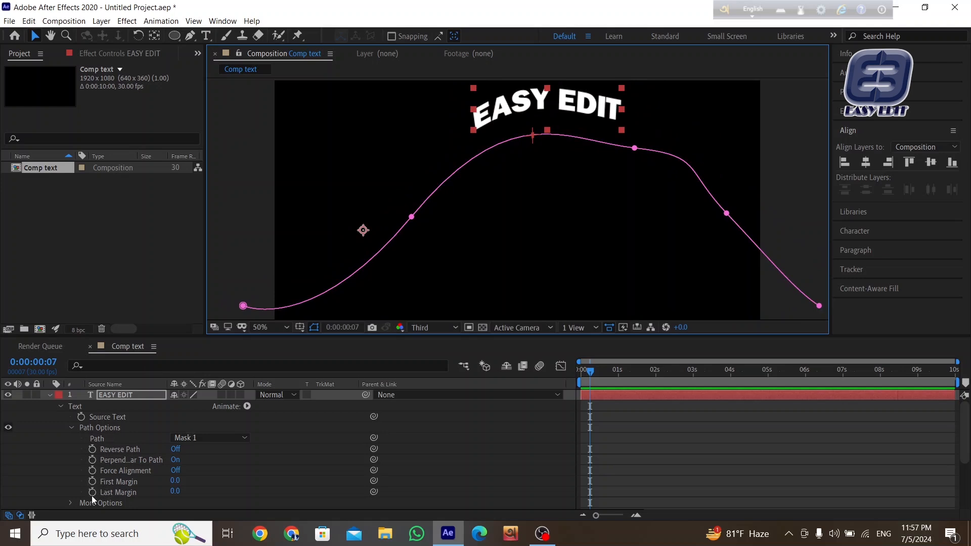
Set the EASY EDIT layer's First Margin to -2174 at 0:00:00:07 and enable keyframing for it.
{"action": "left_click_drag", "start_coordinate": [178, 482], "coordinate": [112, 482]}
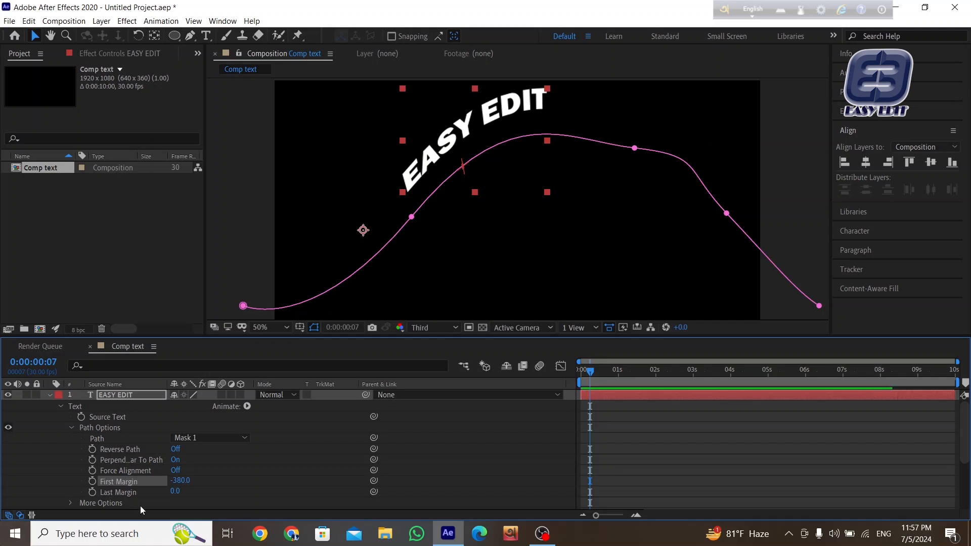
{"action": "left_click_drag", "start_coordinate": [178, 480], "coordinate": [92, 489]}
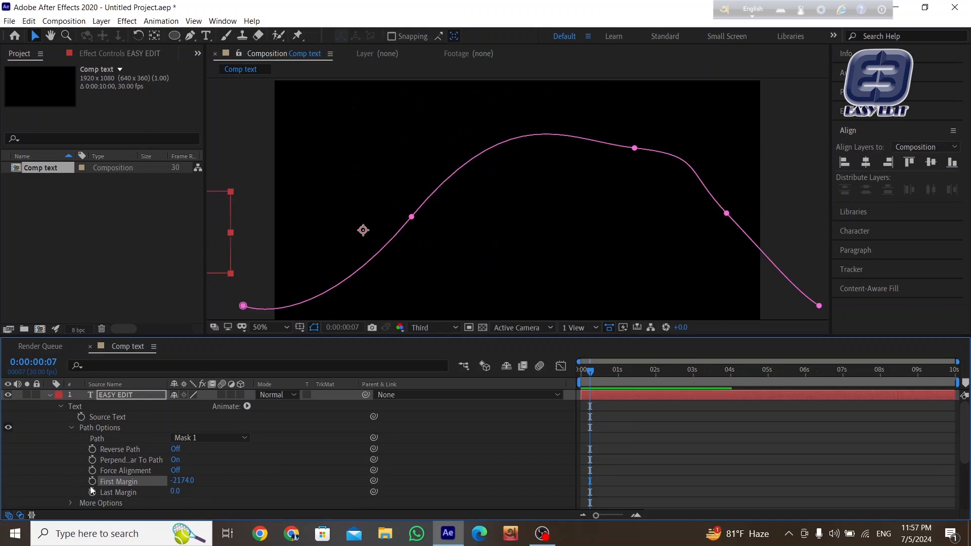
{"action": "left_click", "coordinate": [92, 481]}
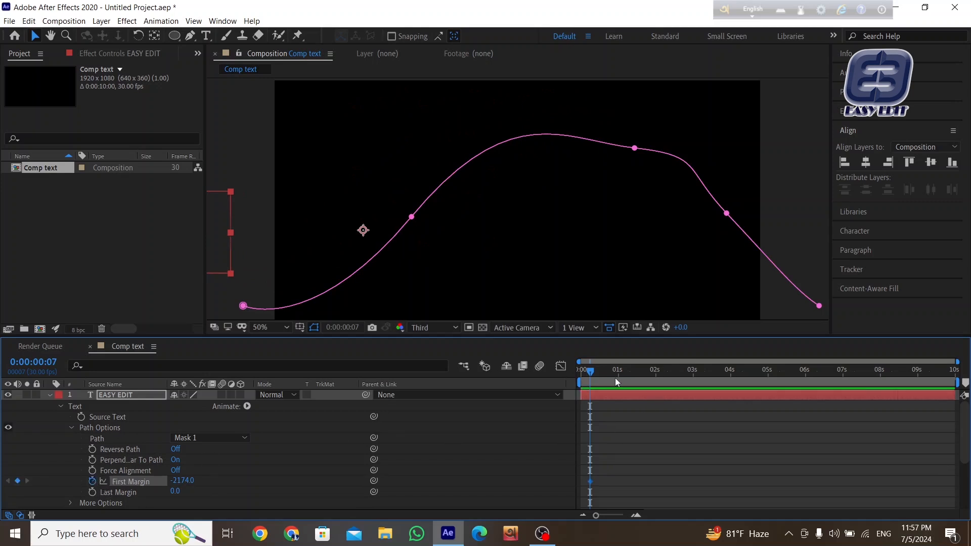
Add a First Margin keyframe of 2336 at 0:00:01:12 and preview the animation from the start.
{"action": "left_click_drag", "start_coordinate": [590, 376], "coordinate": [633, 376]}
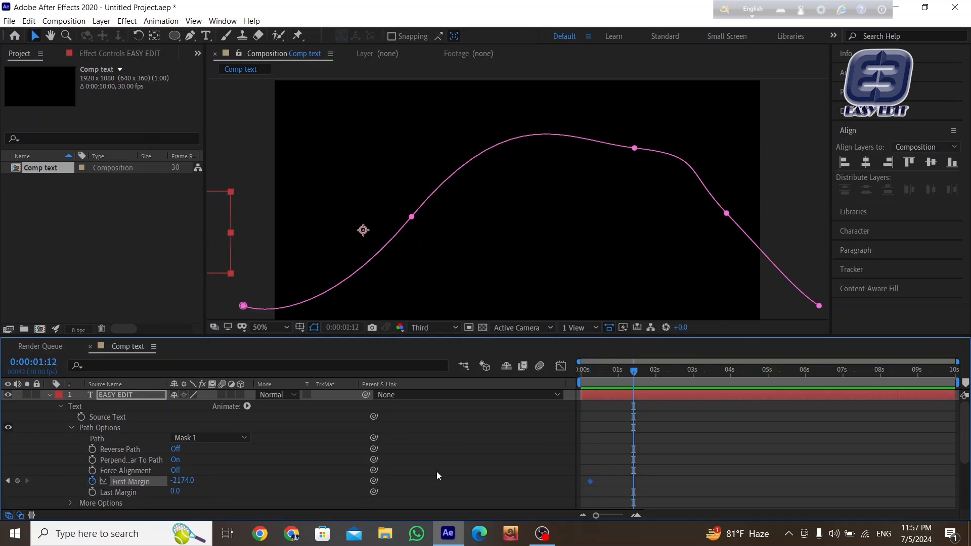
{"action": "left_click_drag", "start_coordinate": [175, 485], "coordinate": [511, 404]}
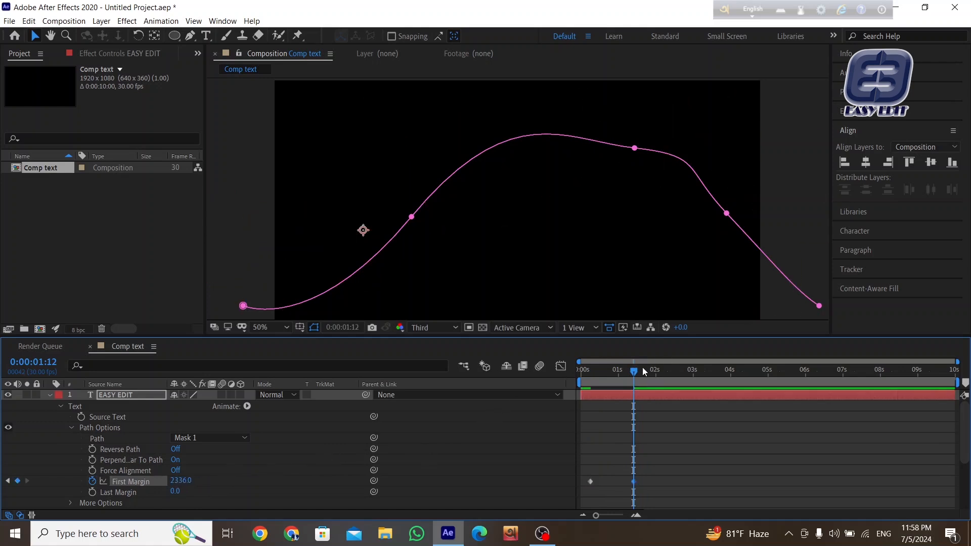
{"action": "key", "text": "Home"}
{"action": "key", "text": "space"}
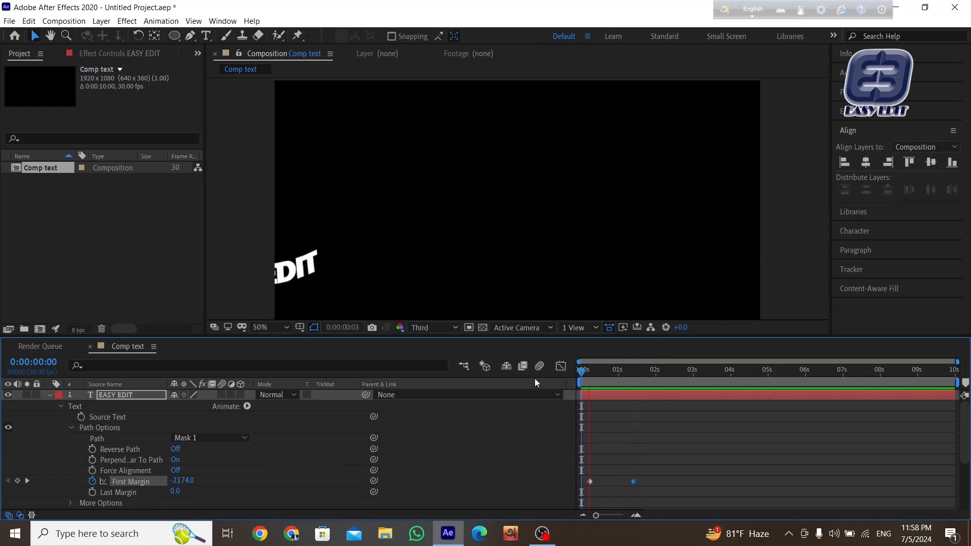
{"action": "key", "text": "space"}
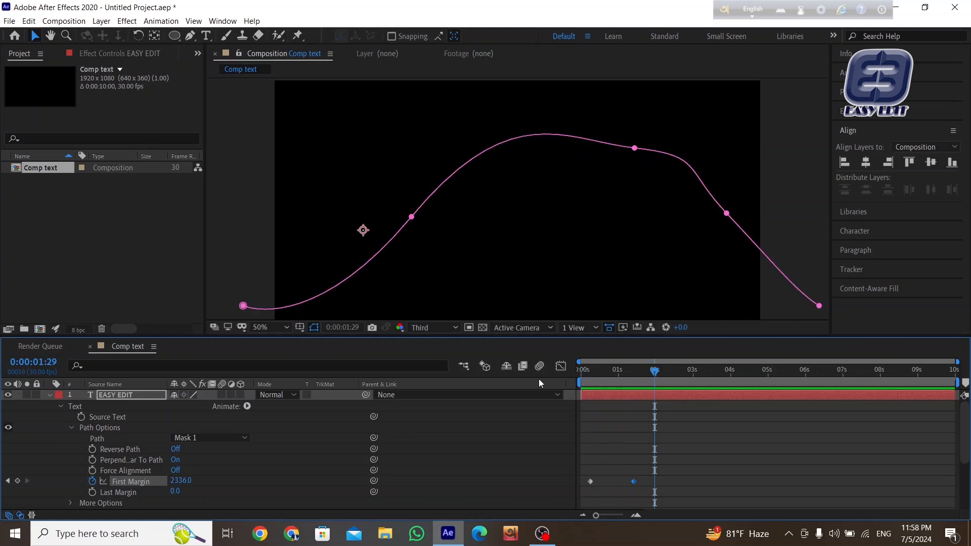
Slow the text's travel by moving the second First Margin keyframe to about 5 seconds, and preview from the start.
{"action": "left_click_drag", "start_coordinate": [633, 481], "coordinate": [767, 465]}
{"action": "key", "text": "Home"}
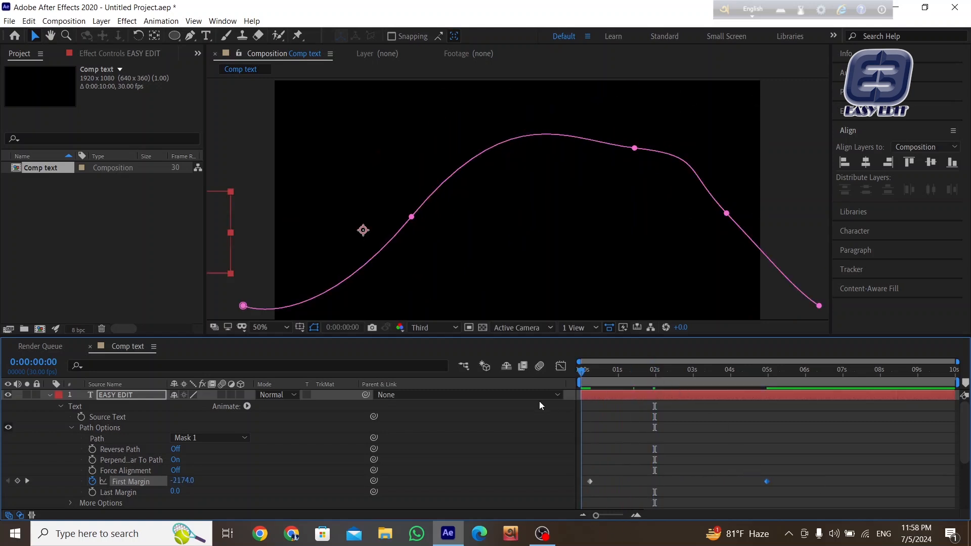
{"action": "key", "text": "space"}
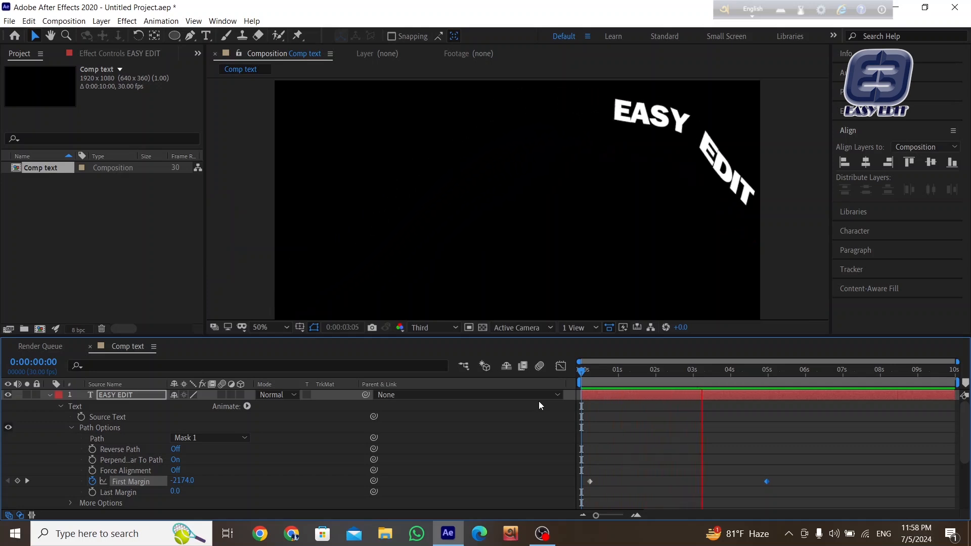
{"action": "key", "text": "space"}
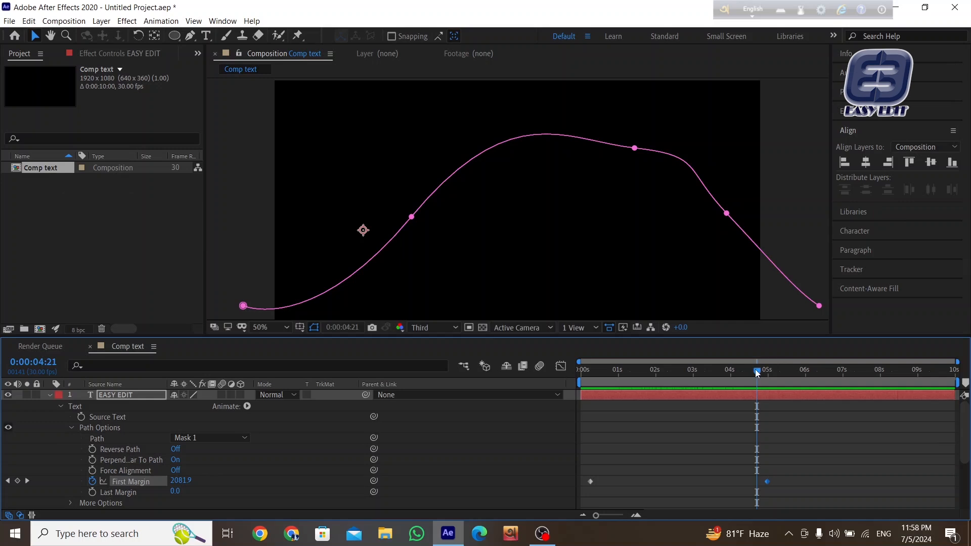
At 0:00:00:19, collapse the text properties and draw a star mask over the curve's rising part with the Star tool.
{"action": "left_click_drag", "start_coordinate": [754, 369], "coordinate": [602, 410]}
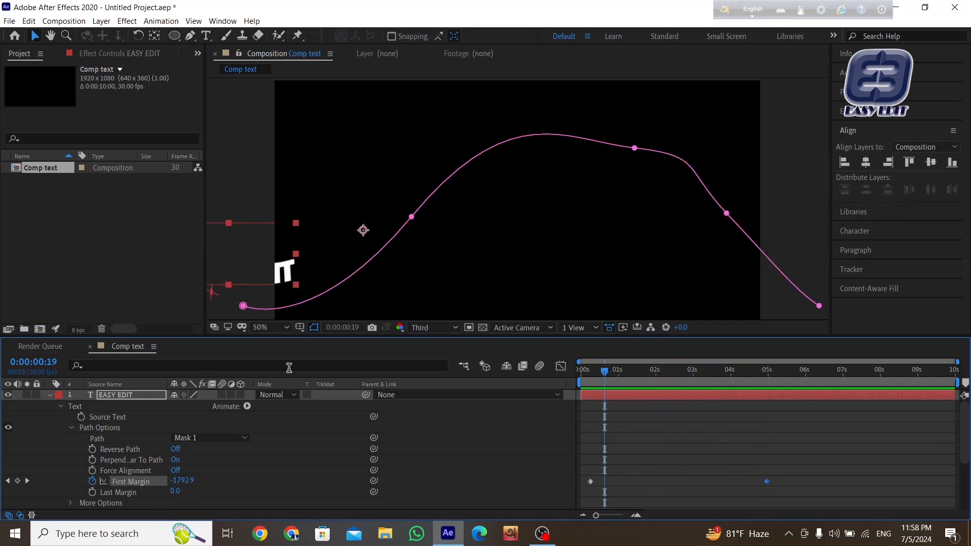
{"action": "left_click", "coordinate": [70, 427]}
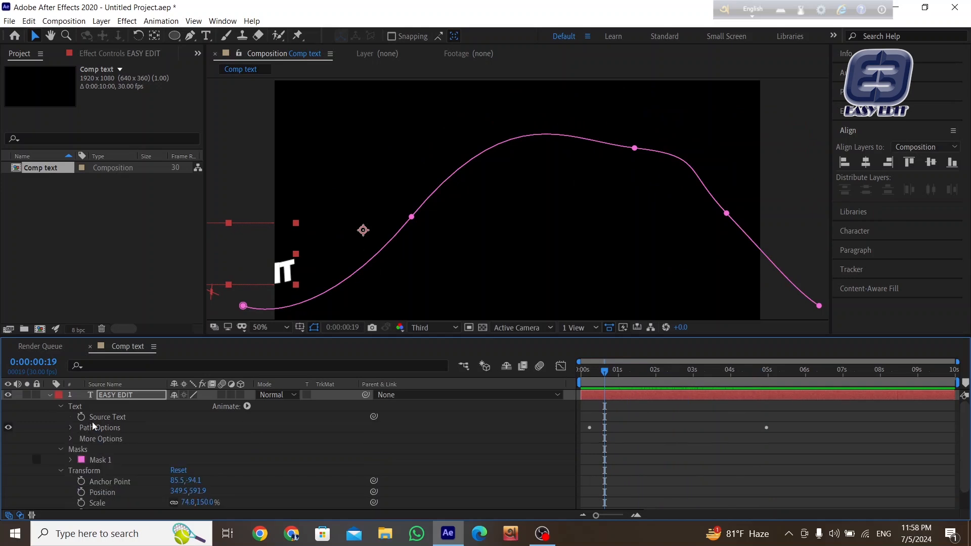
{"action": "left_click", "coordinate": [60, 407]}
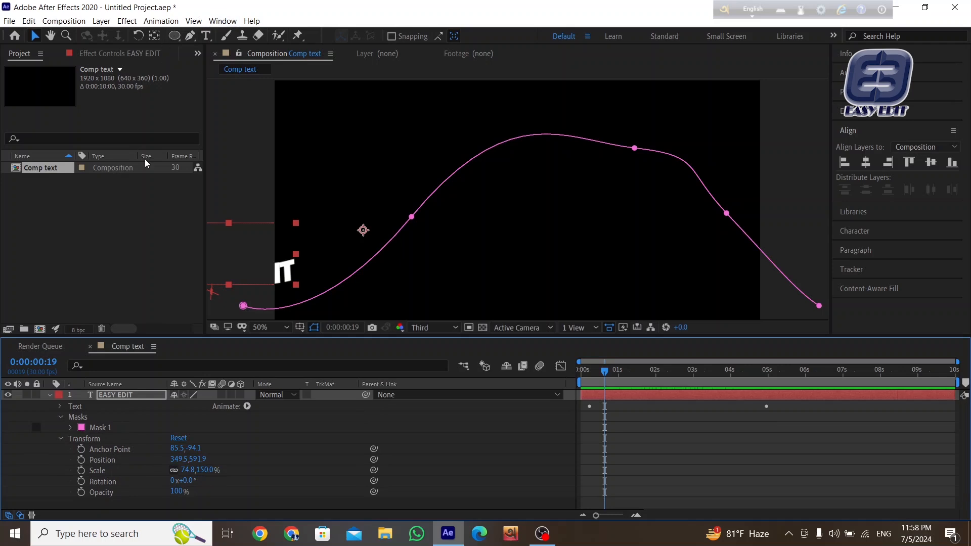
{"action": "left_click", "coordinate": [173, 39]}
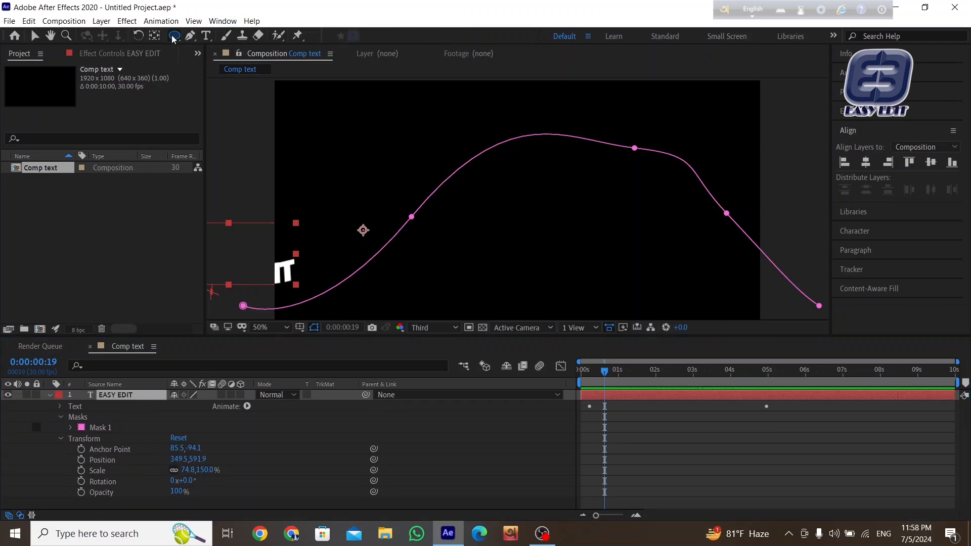
{"action": "left_click", "coordinate": [172, 40]}
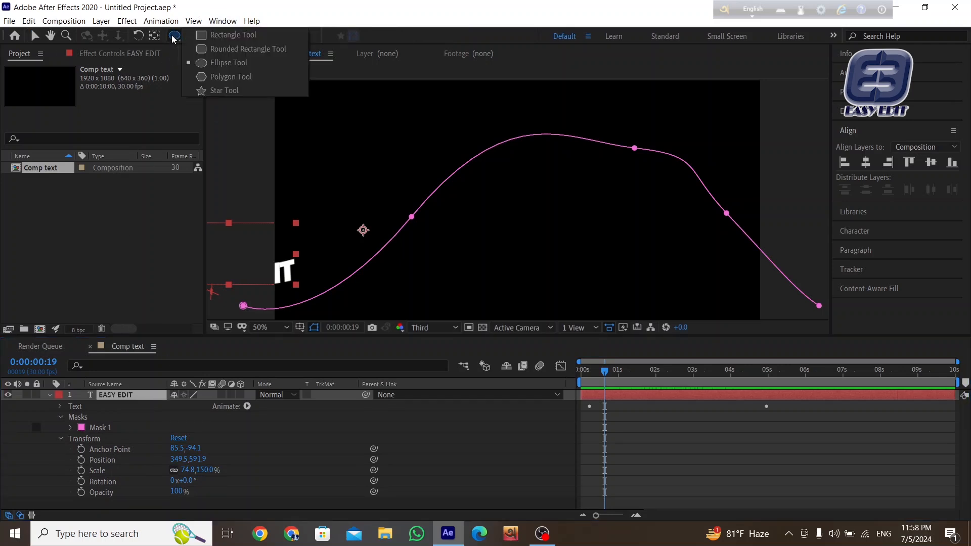
{"action": "left_click", "coordinate": [220, 91]}
{"action": "mouse_move", "coordinate": [455, 152]}
{"action": "left_mouse_down"}
{"action": "mouse_move", "coordinate": [503, 239]}
{"action": "mouse_move", "coordinate": [549, 242]}
{"action": "mouse_move", "coordinate": [503, 107]}
{"action": "mouse_move", "coordinate": [487, 104]}
{"action": "mouse_move", "coordinate": [531, 174]}
{"action": "mouse_move", "coordinate": [494, 124]}
{"action": "mouse_move", "coordinate": [480, 124]}
{"action": "mouse_move", "coordinate": [470, 151]}
{"action": "mouse_move", "coordinate": [500, 180]}
{"action": "mouse_move", "coordinate": [460, 154]}
{"action": "mouse_move", "coordinate": [471, 193]}
{"action": "left_mouse_up"}
{"action": "key", "text": "v"}
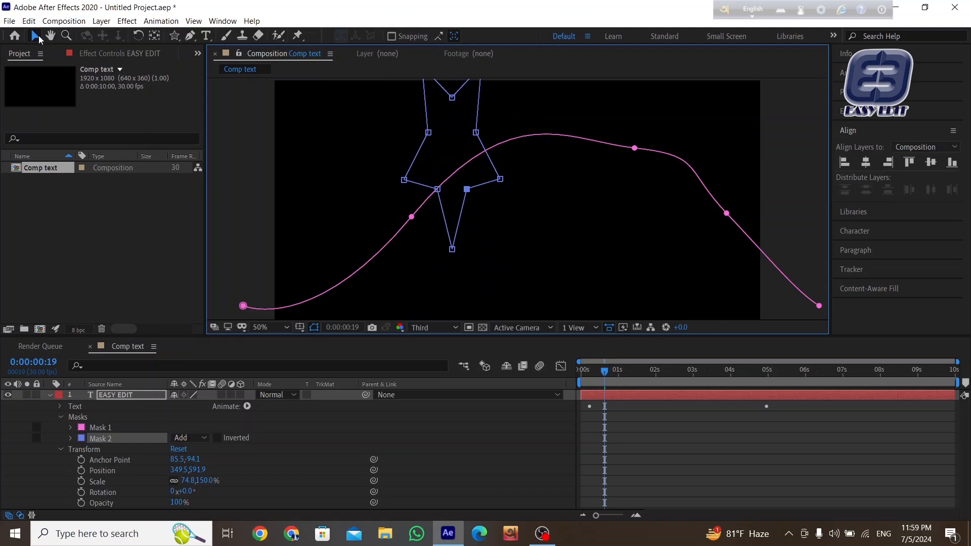
Select the star mask's points together with the curve's second point and shift them down and right until the star lies inside the frame.
{"action": "left_click_drag", "start_coordinate": [510, 118], "coordinate": [310, 310]}
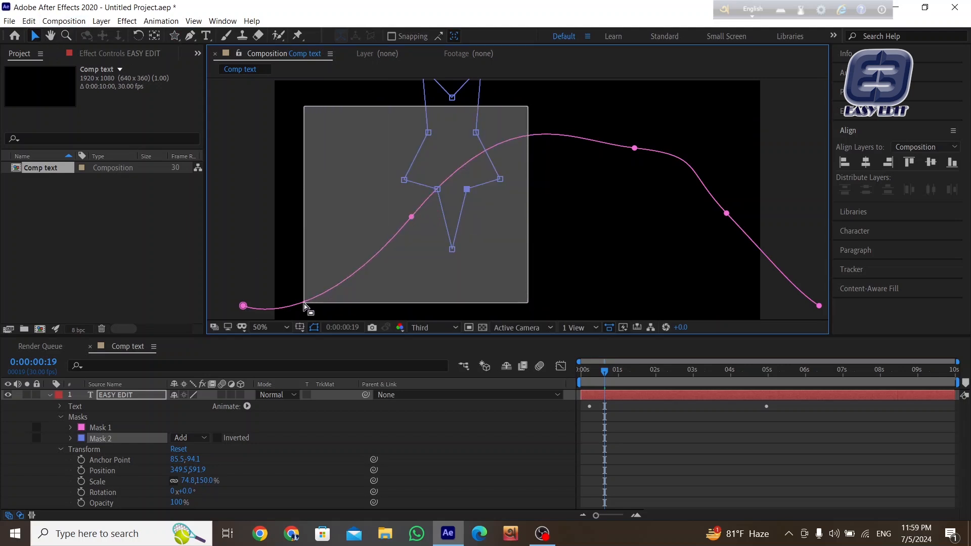
{"action": "mouse_move", "coordinate": [466, 193]}
{"action": "left_mouse_down"}
{"action": "mouse_move", "coordinate": [477, 208]}
{"action": "mouse_move", "coordinate": [505, 209]}
{"action": "mouse_move", "coordinate": [457, 185]}
{"action": "mouse_move", "coordinate": [468, 192]}
{"action": "left_mouse_up"}
{"action": "left_click_drag", "start_coordinate": [380, 93], "coordinate": [558, 279]}
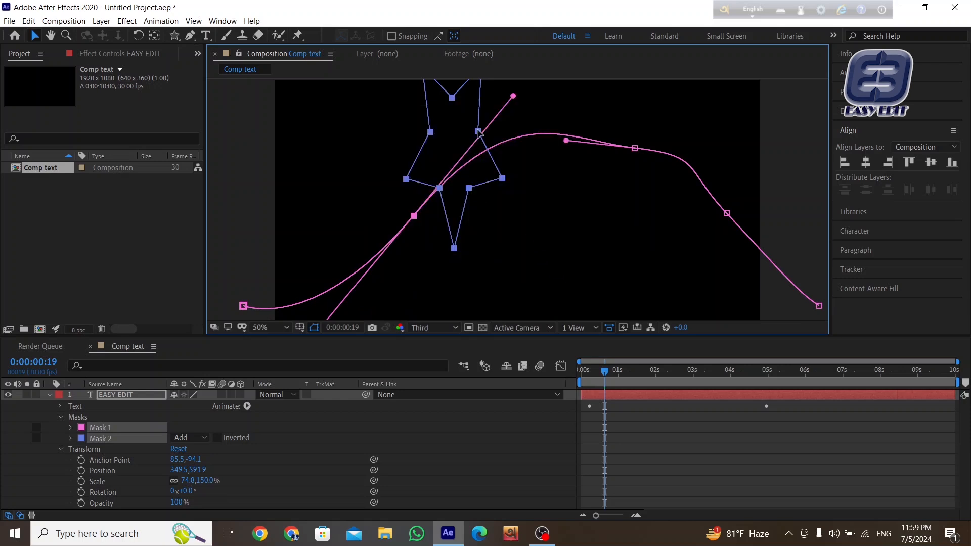
{"action": "mouse_move", "coordinate": [479, 133]}
{"action": "left_mouse_down"}
{"action": "mouse_move", "coordinate": [511, 167]}
{"action": "mouse_move", "coordinate": [482, 145]}
{"action": "left_mouse_up"}
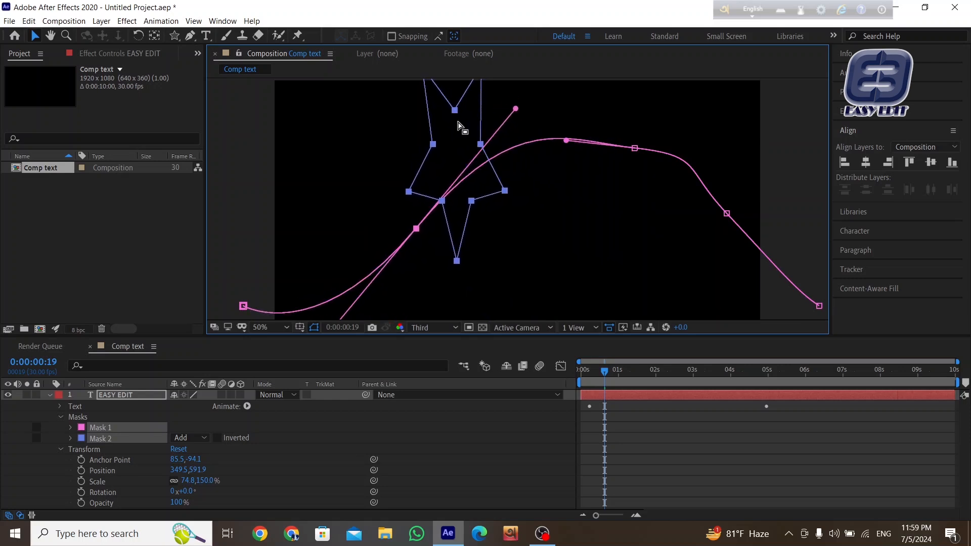
{"action": "scroll", "coordinate": [554, 120], "scroll_direction": "up", "scroll_amount": 2}
{"action": "scroll", "coordinate": [553, 130], "scroll_direction": "down", "scroll_amount": 4}
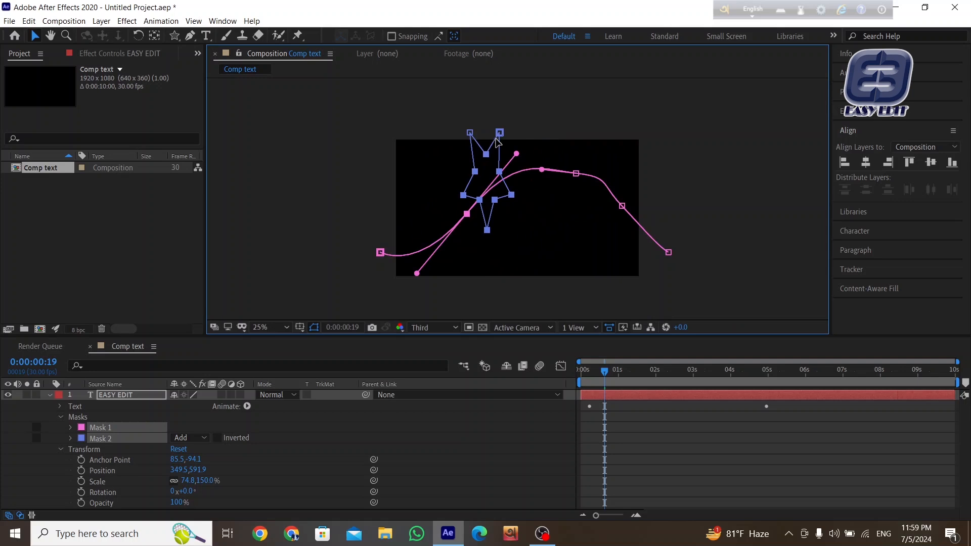
{"action": "left_click_drag", "start_coordinate": [397, 103], "coordinate": [566, 275]}
{"action": "left_click_drag", "start_coordinate": [500, 135], "coordinate": [518, 169]}
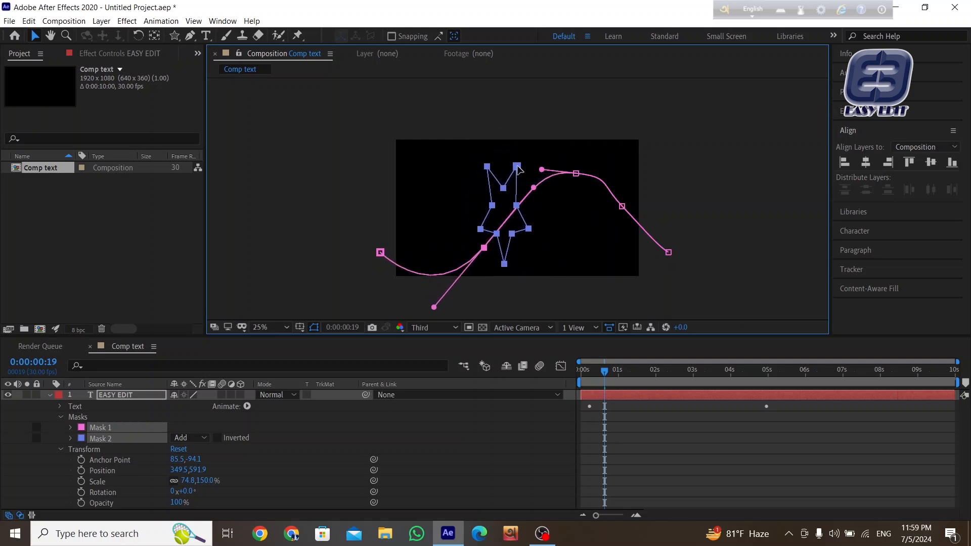
{"action": "scroll", "coordinate": [578, 256], "scroll_direction": "down", "scroll_amount": 1}
{"action": "scroll", "coordinate": [578, 250], "scroll_direction": "up", "scroll_amount": 2}
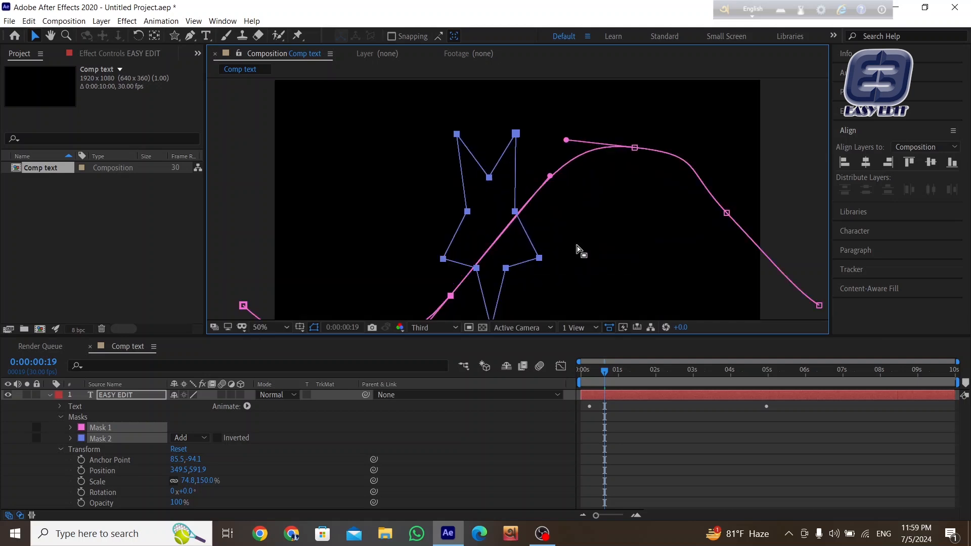
{"action": "scroll", "coordinate": [573, 238], "scroll_direction": "down", "scroll_amount": 1}
{"action": "scroll", "coordinate": [577, 237], "scroll_direction": "up", "scroll_amount": 1}
{"action": "left_click_drag", "start_coordinate": [507, 270], "coordinate": [529, 238]}
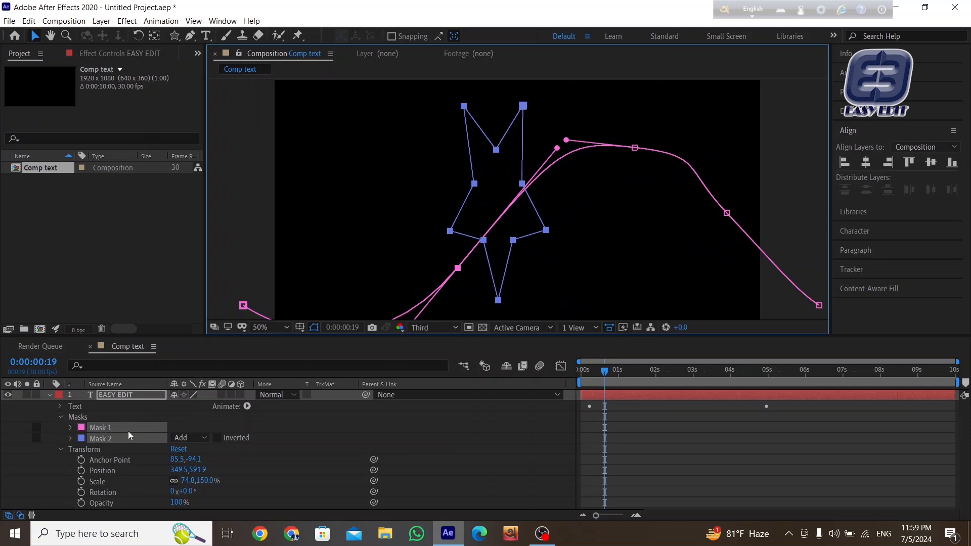
Try Subtract mode on Mask 2 while scrubbing the text past the star, and restore the mask mode to Add.
{"action": "left_click_drag", "start_coordinate": [599, 368], "coordinate": [647, 386]}
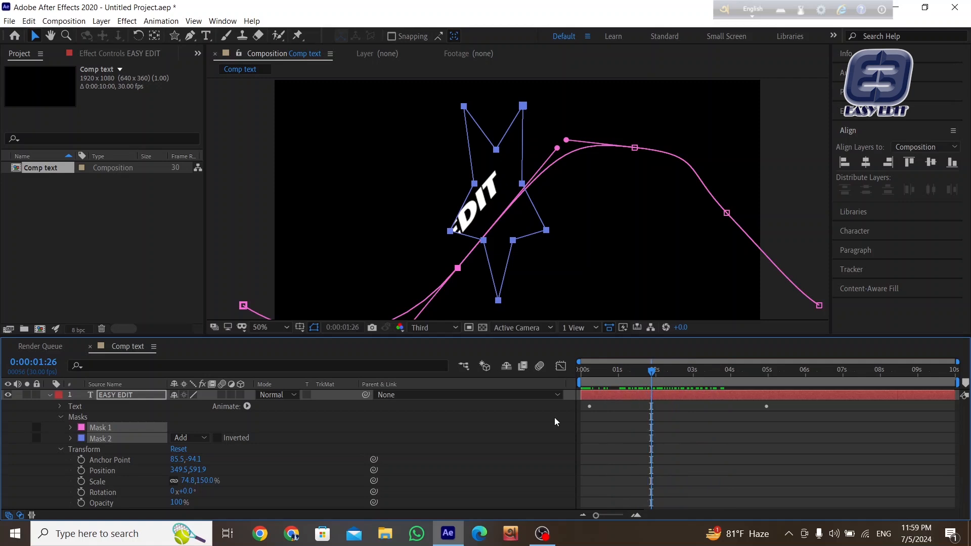
{"action": "left_click", "coordinate": [202, 438]}
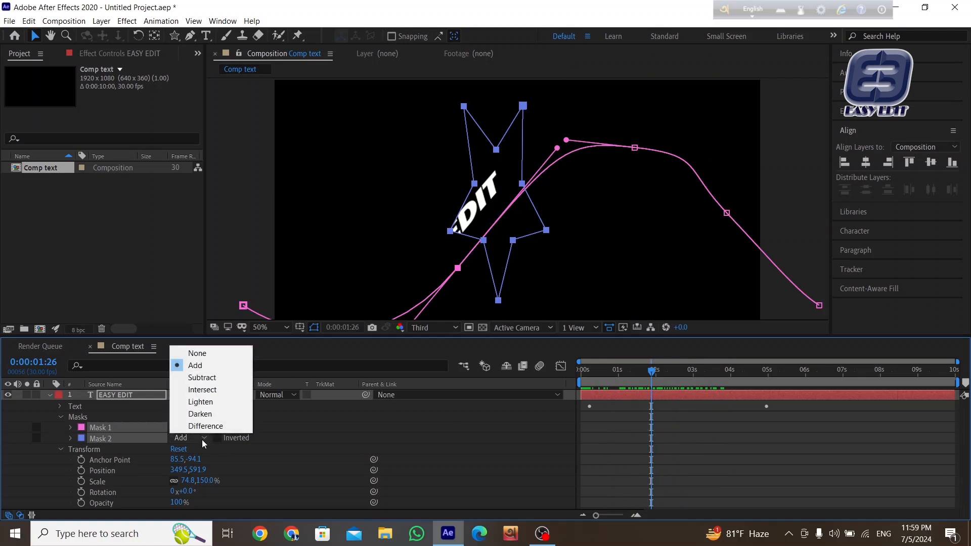
{"action": "left_click", "coordinate": [217, 379]}
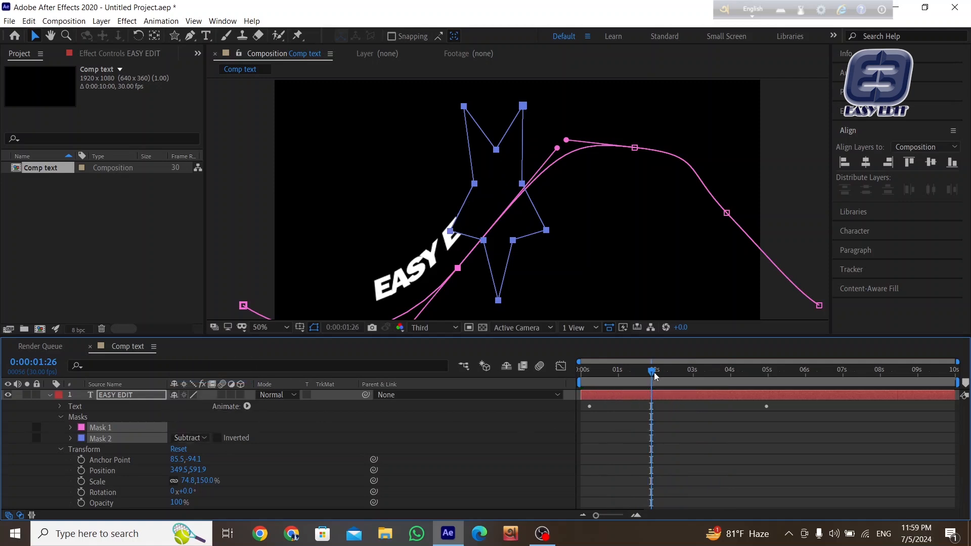
{"action": "left_click_drag", "start_coordinate": [654, 372], "coordinate": [678, 369]}
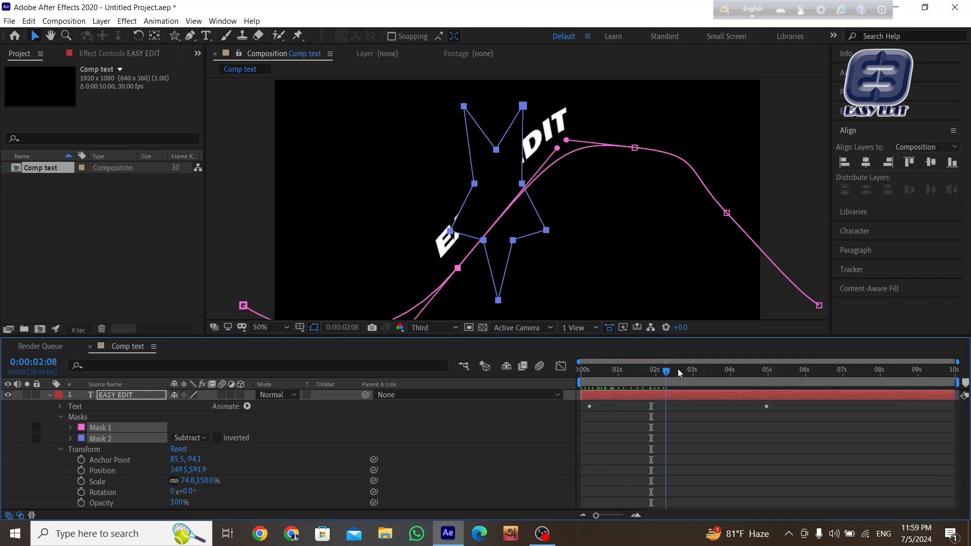
{"action": "key", "text": "space"}
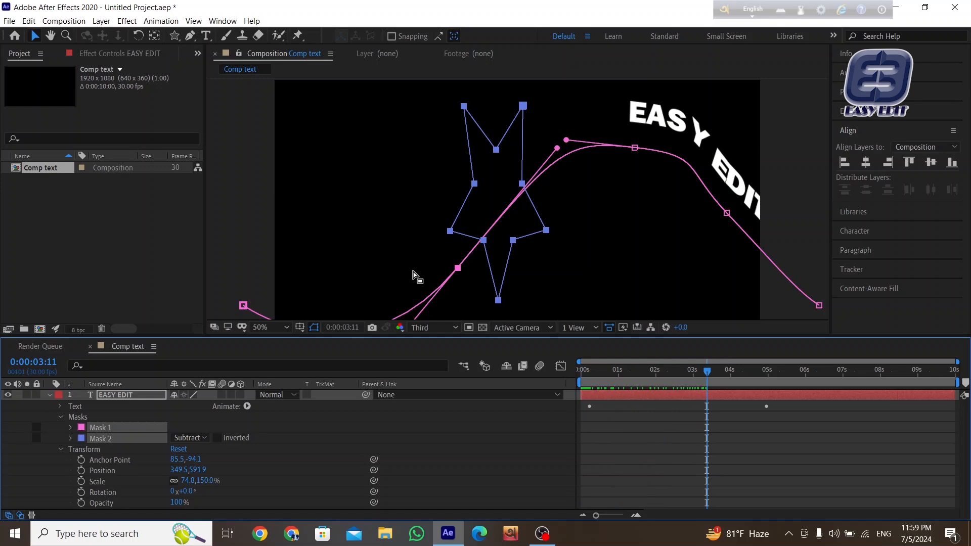
{"action": "left_click", "coordinate": [195, 438]}
{"action": "left_click", "coordinate": [198, 365]}
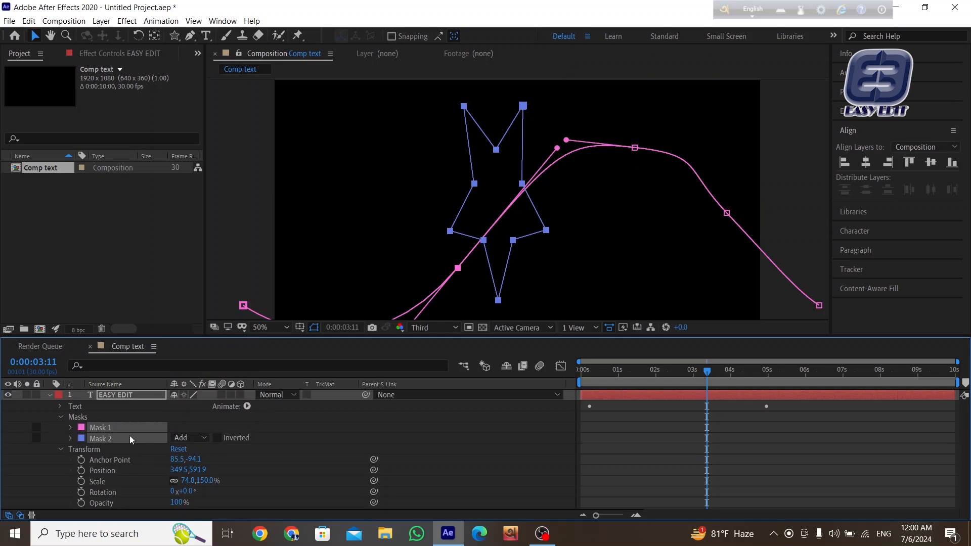
Set the EASY EDIT layer's text path to Mask 2, the star, and move the current time to 0:00:03:04.
{"action": "left_click", "coordinate": [59, 406]}
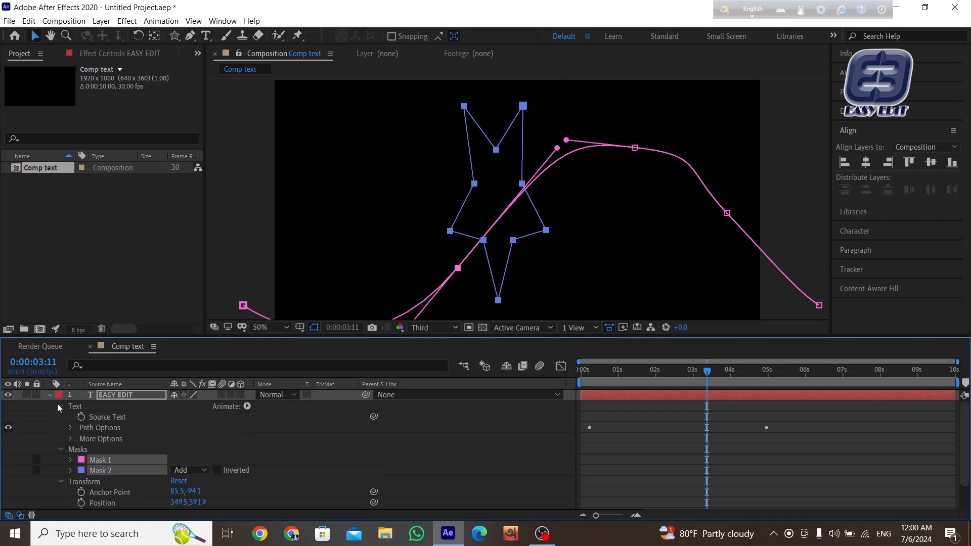
{"action": "left_click", "coordinate": [71, 428]}
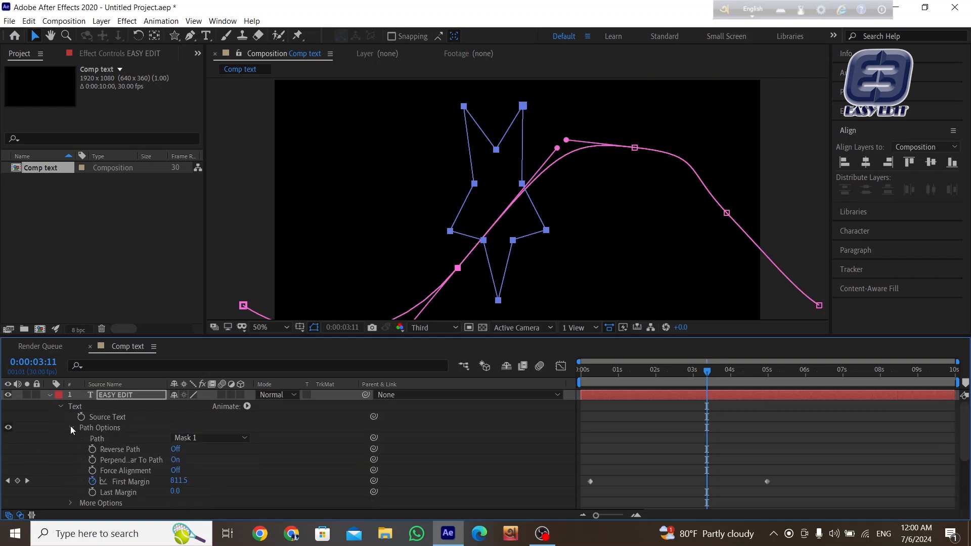
{"action": "left_click", "coordinate": [211, 438]}
{"action": "left_click", "coordinate": [204, 478]}
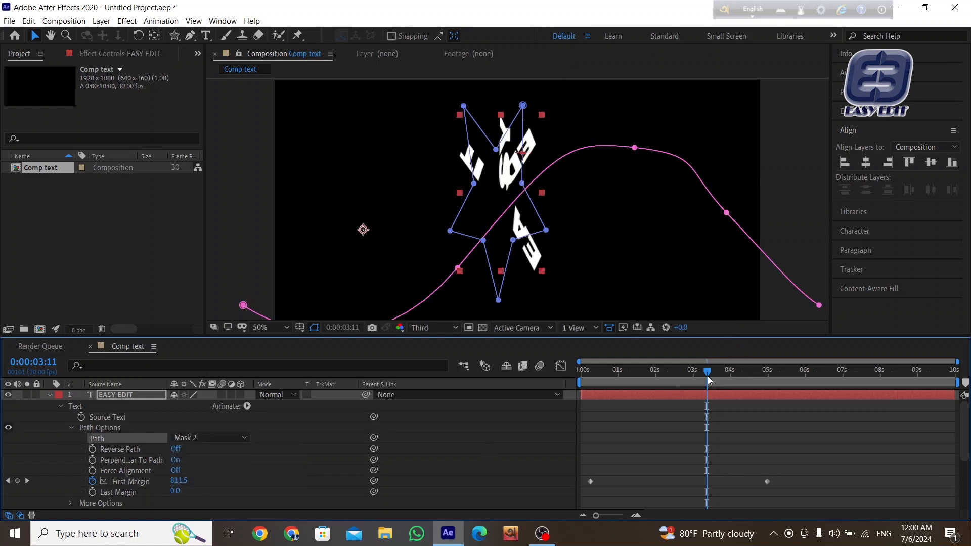
{"action": "mouse_move", "coordinate": [708, 382]}
{"action": "left_mouse_down"}
{"action": "mouse_move", "coordinate": [647, 382]}
{"action": "mouse_move", "coordinate": [699, 379]}
{"action": "left_mouse_up"}
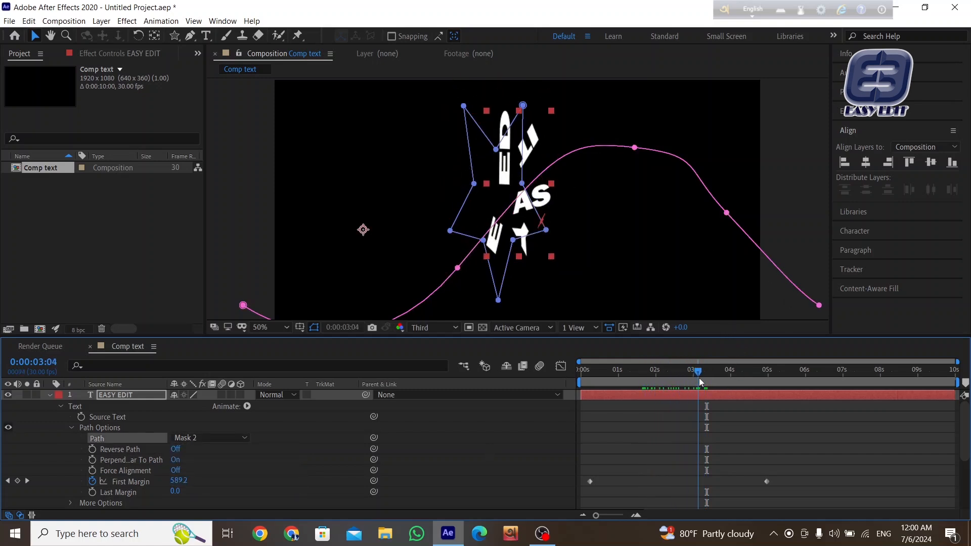
Turn on Reverse Path for the text and preview the animation from 0:00:00:10.
{"action": "left_click", "coordinate": [174, 449]}
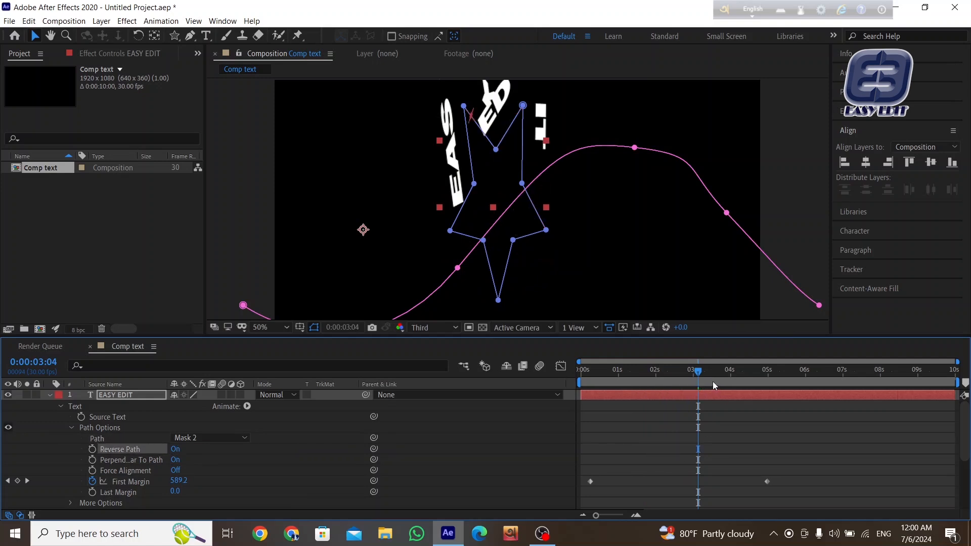
{"action": "left_click_drag", "start_coordinate": [699, 374], "coordinate": [595, 364]}
{"action": "key", "text": "space"}
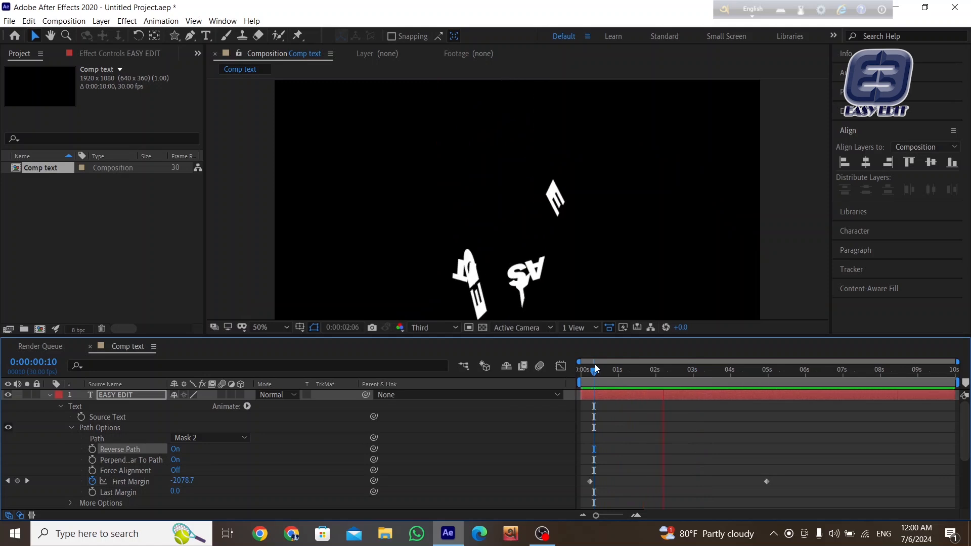
Turn off Perpendicular To Path for the EASY EDIT text and scrub the animation to 0:00:03:20.
{"action": "key", "text": "space"}
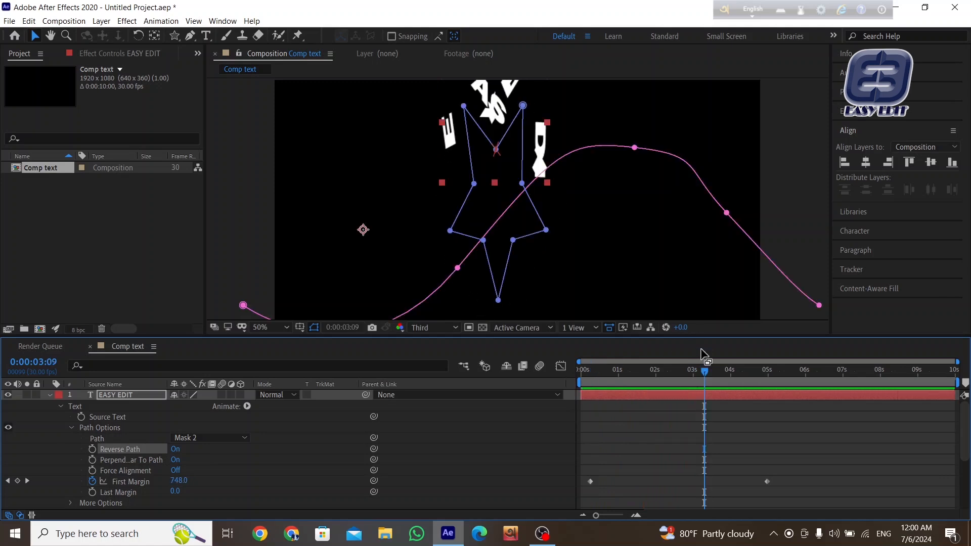
{"action": "mouse_move", "coordinate": [703, 375]}
{"action": "left_mouse_down"}
{"action": "mouse_move", "coordinate": [668, 367]}
{"action": "mouse_move", "coordinate": [706, 366]}
{"action": "mouse_move", "coordinate": [691, 368]}
{"action": "left_mouse_up"}
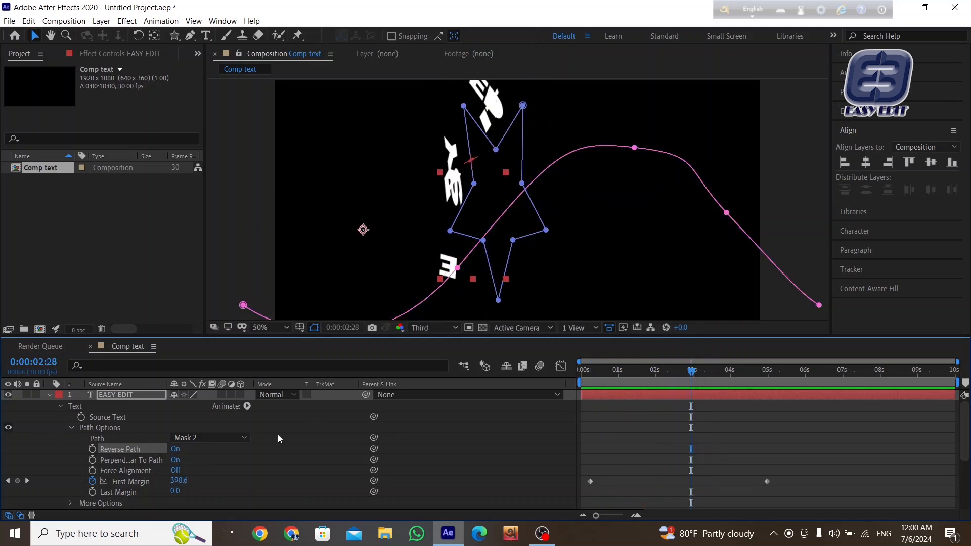
{"action": "left_click", "coordinate": [175, 460]}
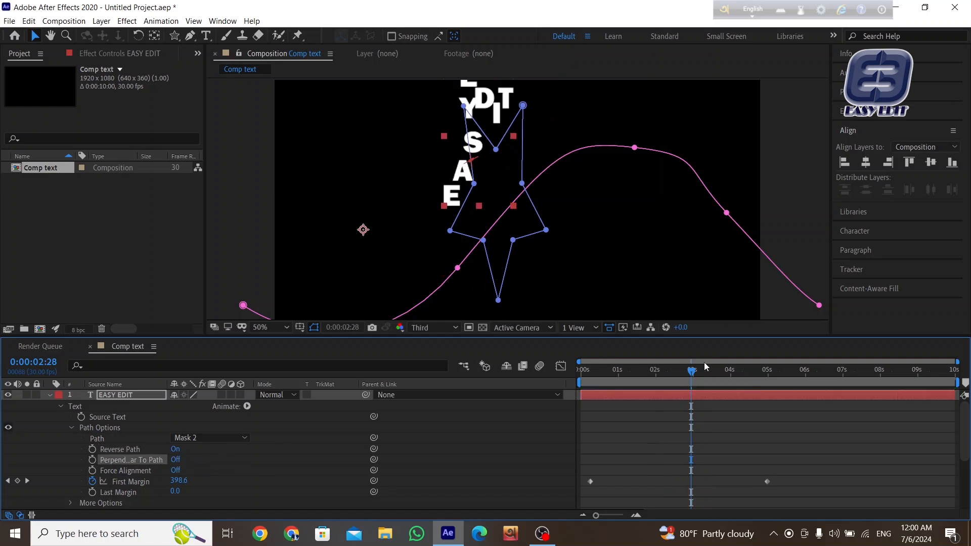
{"action": "left_click_drag", "start_coordinate": [681, 369], "coordinate": [718, 374]}
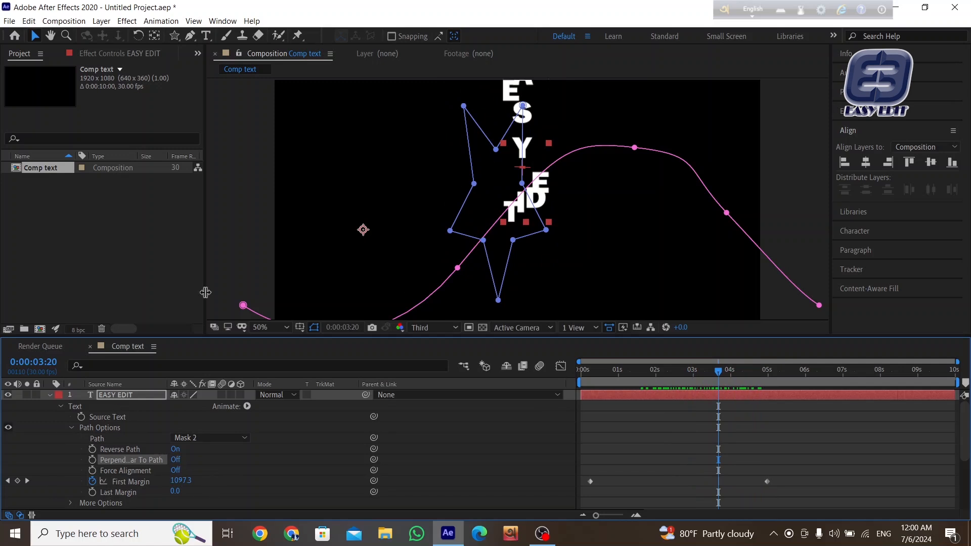
Delete the star-shaped Mask 2 from the EASY EDIT layer.
{"action": "left_click", "coordinate": [70, 427]}
{"action": "left_click", "coordinate": [98, 471]}
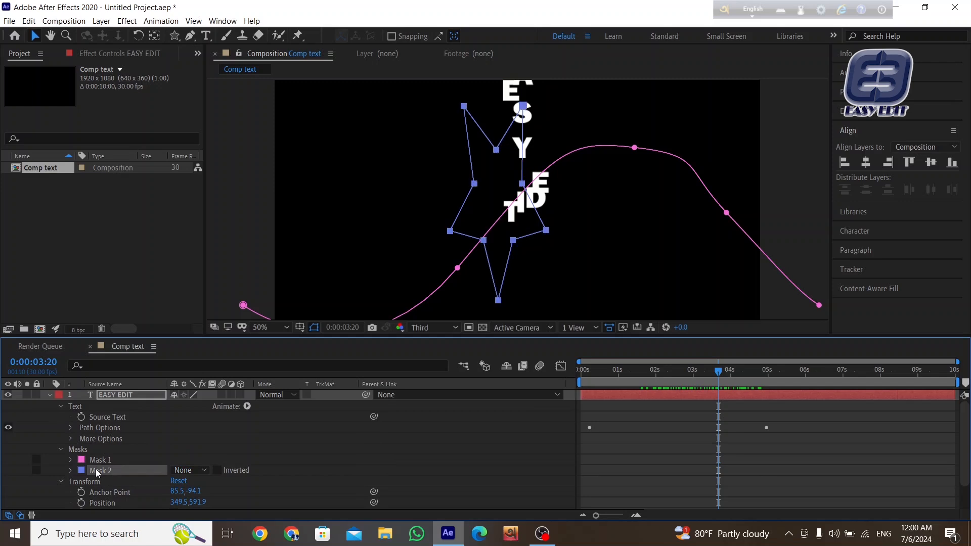
{"action": "key", "text": "Delete"}
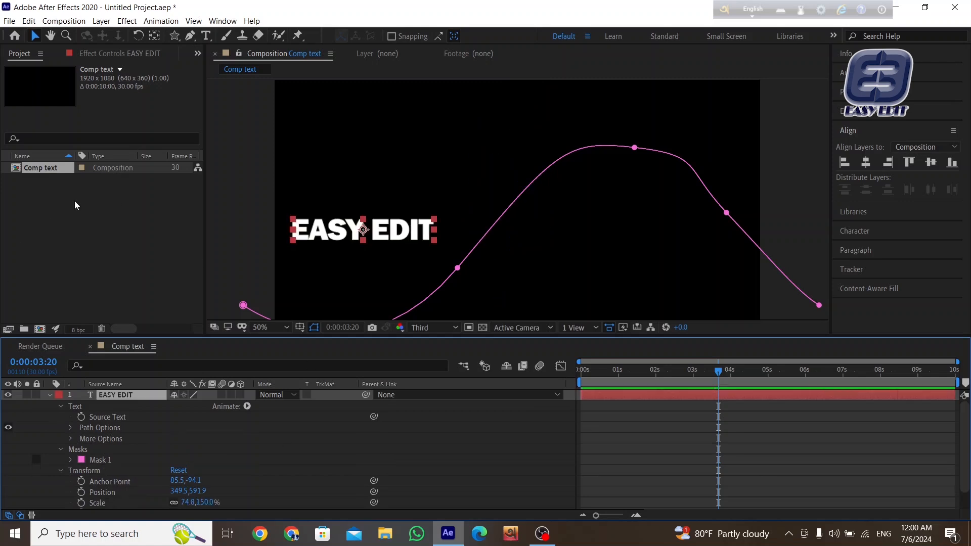
{"action": "left_click", "coordinate": [177, 38]}
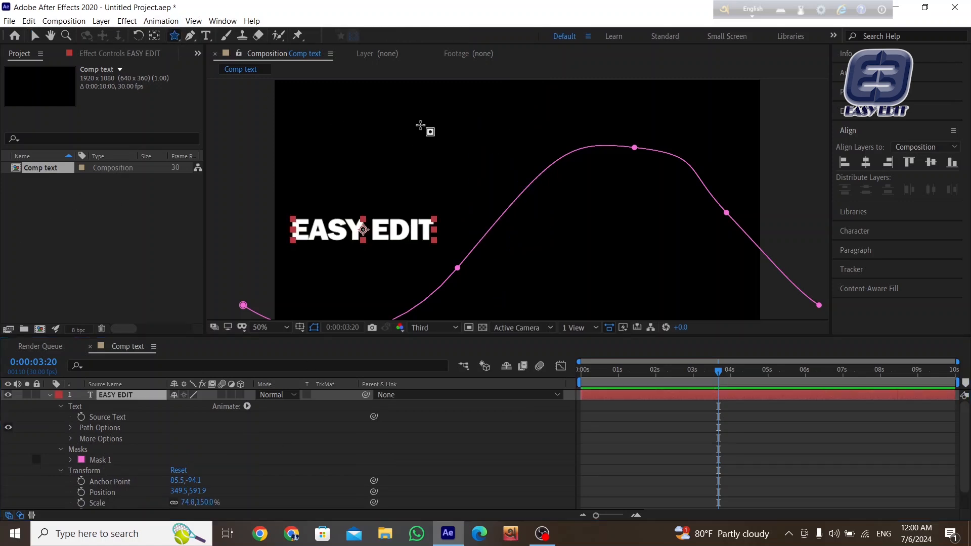
{"action": "left_click_drag", "start_coordinate": [483, 172], "coordinate": [508, 165]}
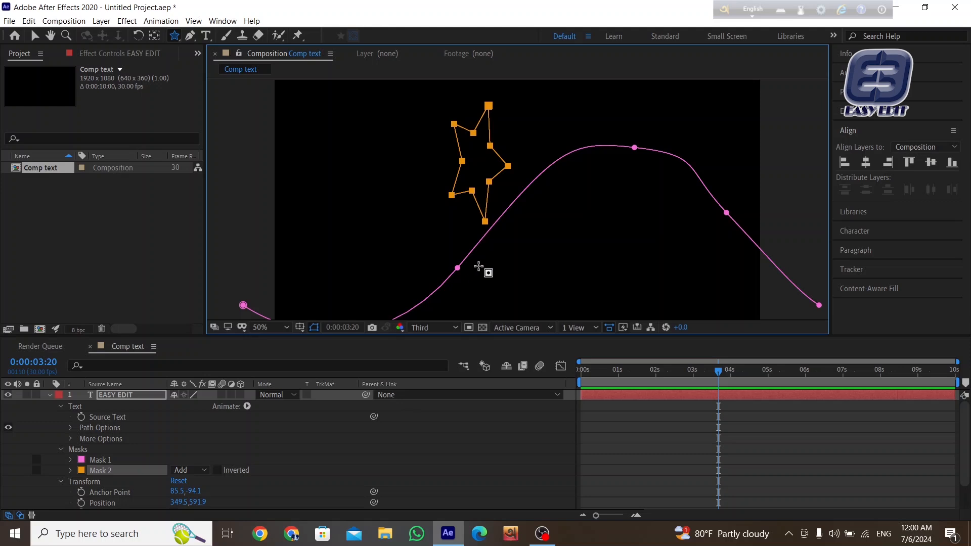
{"action": "key", "text": "Delete"}
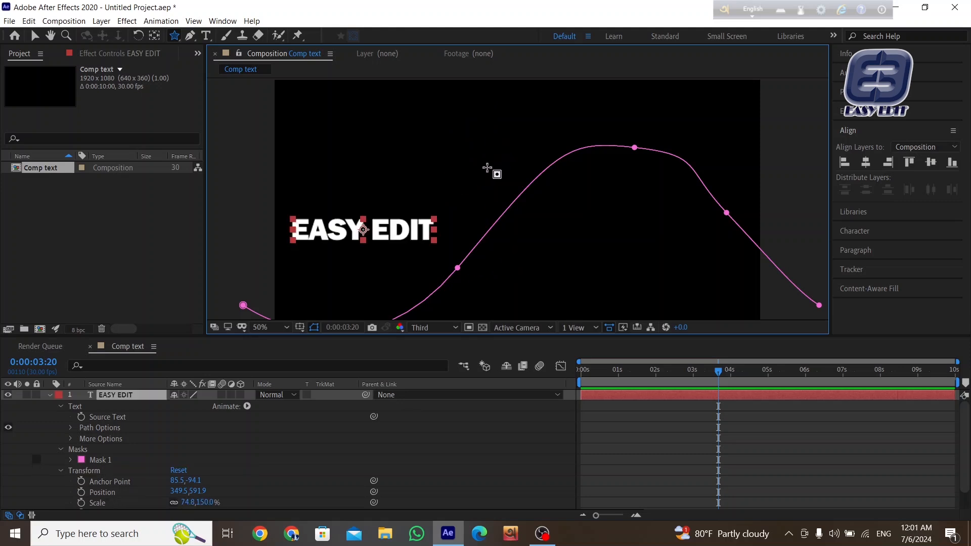
Draw a star mask with curved sides on the EASY EDIT layer near the upper middle of the frame, adjusting its shape while drawing.
{"action": "left_click_drag", "start_coordinate": [478, 175], "coordinate": [521, 204]}
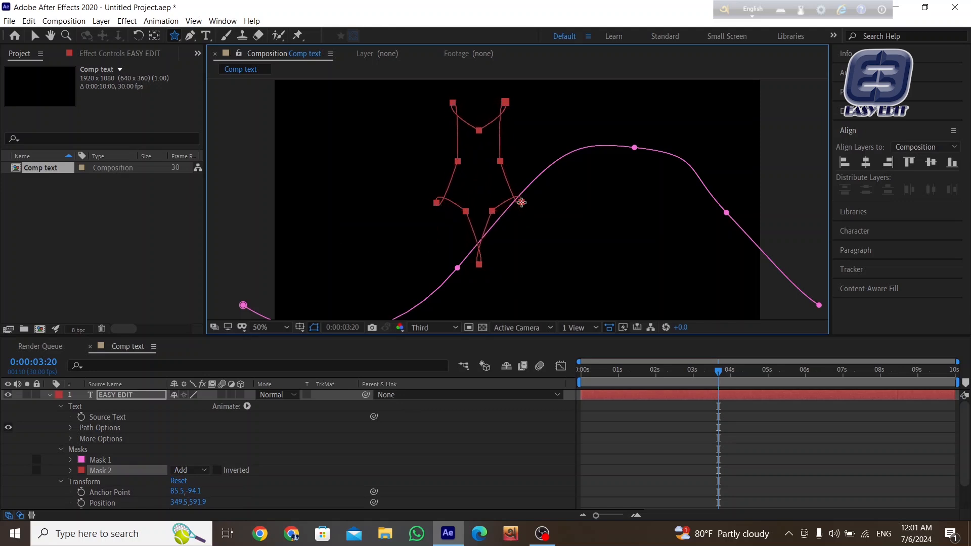
{"action": "key", "text": "Page_Down"}
{"action": "key", "text": "Page_Down"}
{"action": "key", "text": "Page_Down"}
{"action": "key", "text": "Page_Down"}
{"action": "key", "text": "Page_Down"}
{"action": "key", "text": "Page_Down"}
{"action": "left_click_drag", "start_coordinate": [521, 202], "coordinate": [523, 197]}
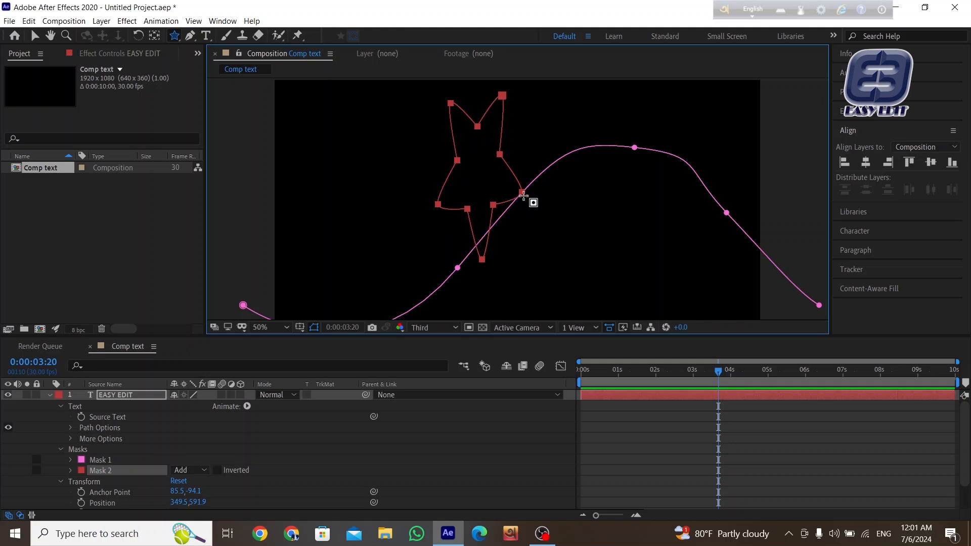
Nudge the curved star mask down in large increments and slightly to the left.
{"action": "key", "text": "shift+Down"}
{"action": "key", "text": "shift+Down"}
{"action": "key", "text": "shift+Down"}
{"action": "key", "text": "shift+Down"}
{"action": "key", "text": "shift+Down"}
{"action": "key", "text": "shift+Down"}
{"action": "key", "text": "shift+Down"}
{"action": "key", "text": "shift+Down"}
{"action": "key", "text": "shift+Down"}
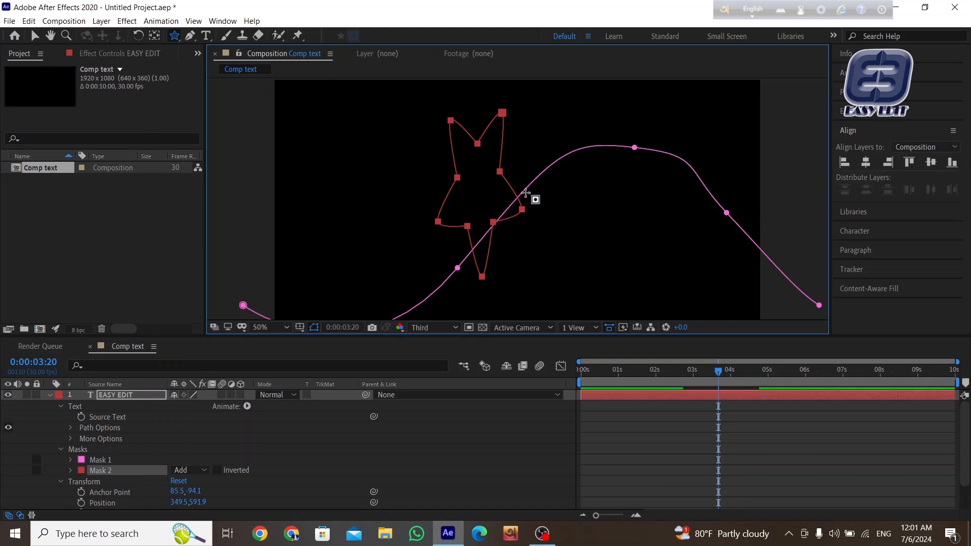
{"action": "key", "text": "shift+Left"}
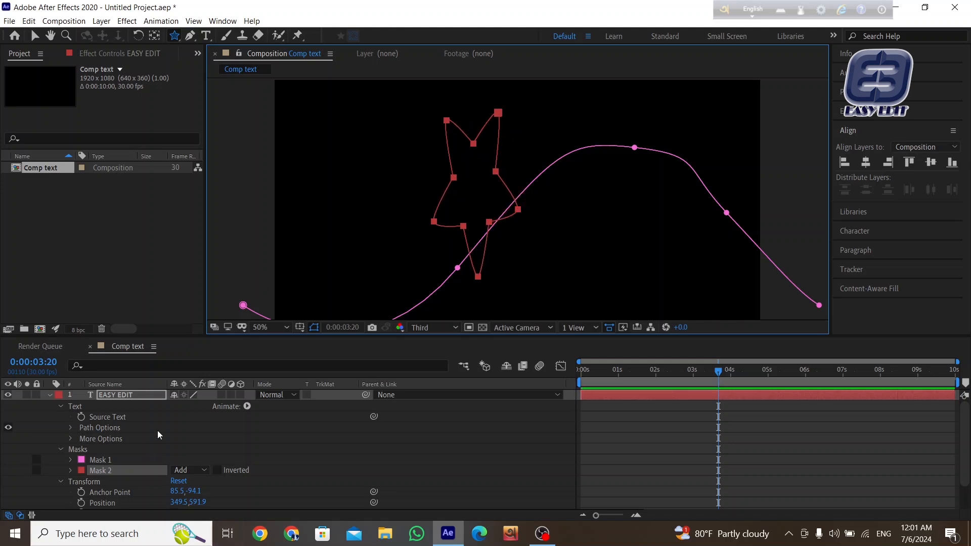
Examine the path, feather, opacity and expansion properties of Mask 2 and the layer's transform properties.
{"action": "scroll", "coordinate": [180, 440], "scroll_direction": "down", "scroll_amount": 2}
{"action": "scroll", "coordinate": [147, 427], "scroll_direction": "up", "scroll_amount": 2}
{"action": "scroll", "coordinate": [137, 456], "scroll_direction": "down", "scroll_amount": 2}
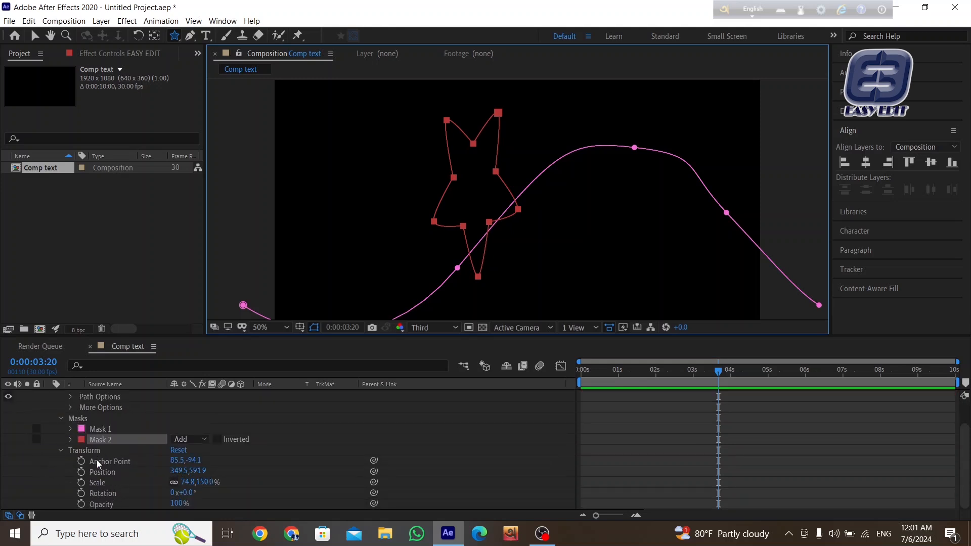
{"action": "scroll", "coordinate": [99, 465], "scroll_direction": "up", "scroll_amount": 2}
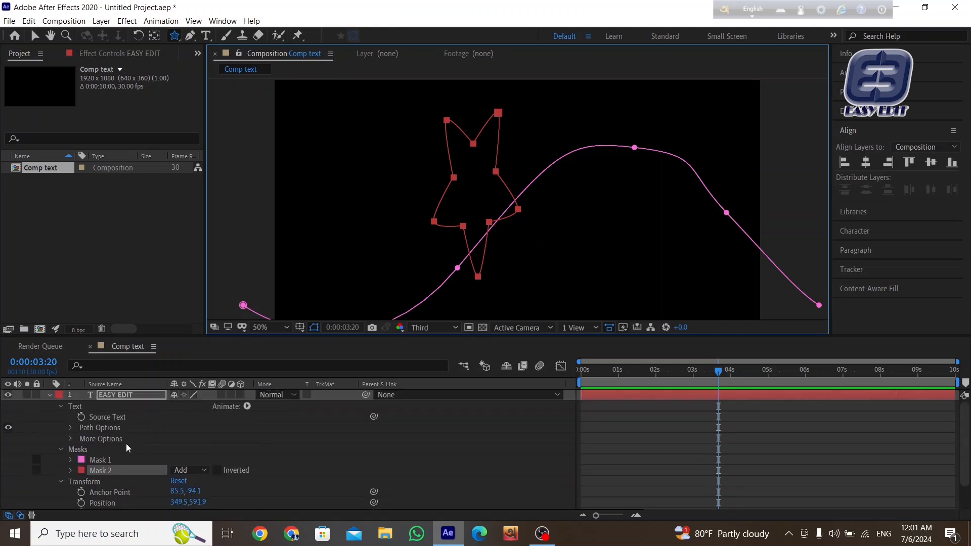
{"action": "left_click", "coordinate": [92, 469]}
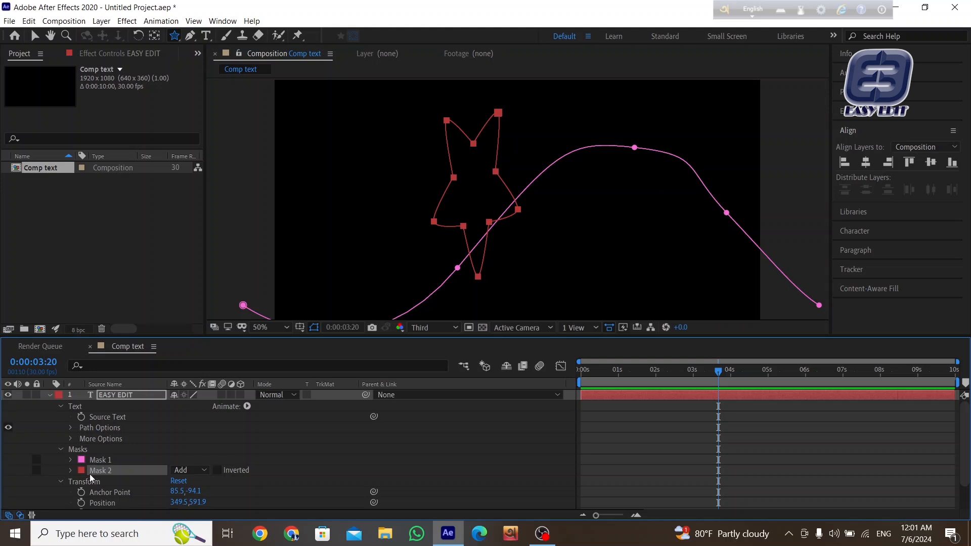
{"action": "left_click", "coordinate": [71, 471]}
{"action": "scroll", "coordinate": [126, 474], "scroll_direction": "down", "scroll_amount": 4}
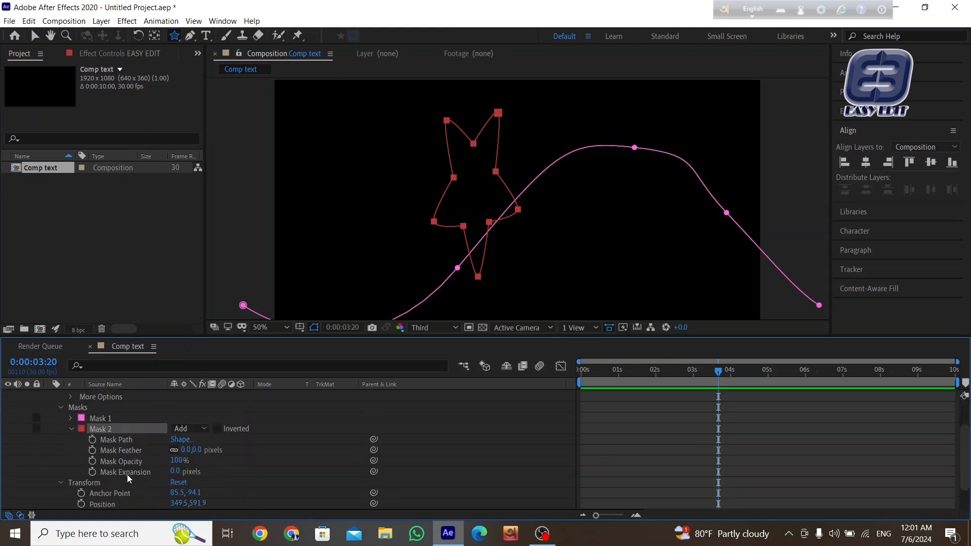
{"action": "scroll", "coordinate": [137, 443], "scroll_direction": "up", "scroll_amount": 3}
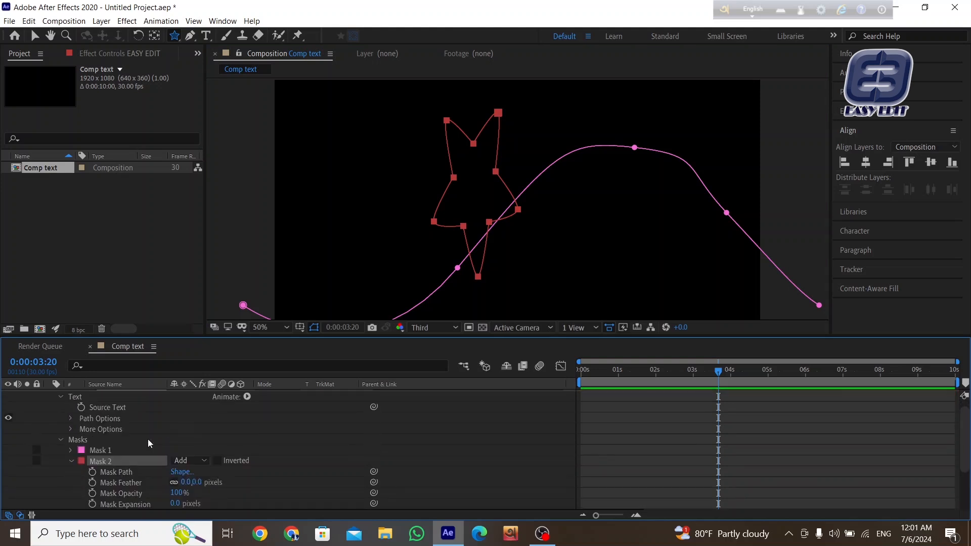
{"action": "scroll", "coordinate": [143, 430], "scroll_direction": "down", "scroll_amount": 3}
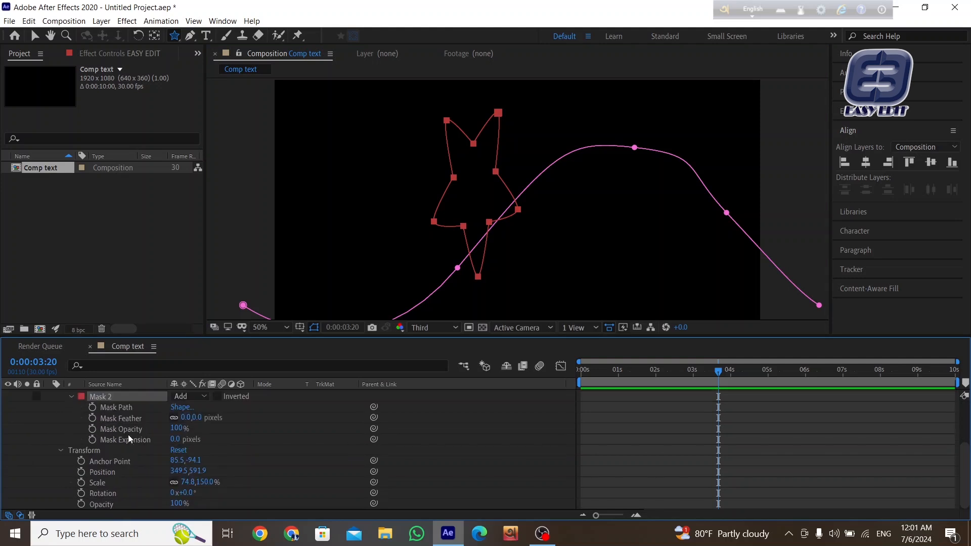
{"action": "scroll", "coordinate": [114, 440], "scroll_direction": "up", "scroll_amount": 3}
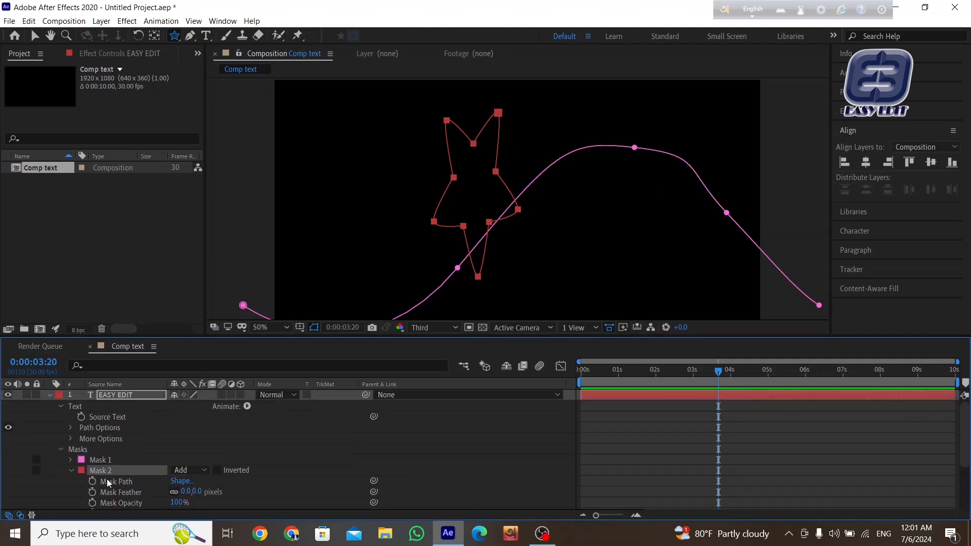
{"action": "scroll", "coordinate": [116, 484], "scroll_direction": "down", "scroll_amount": 3}
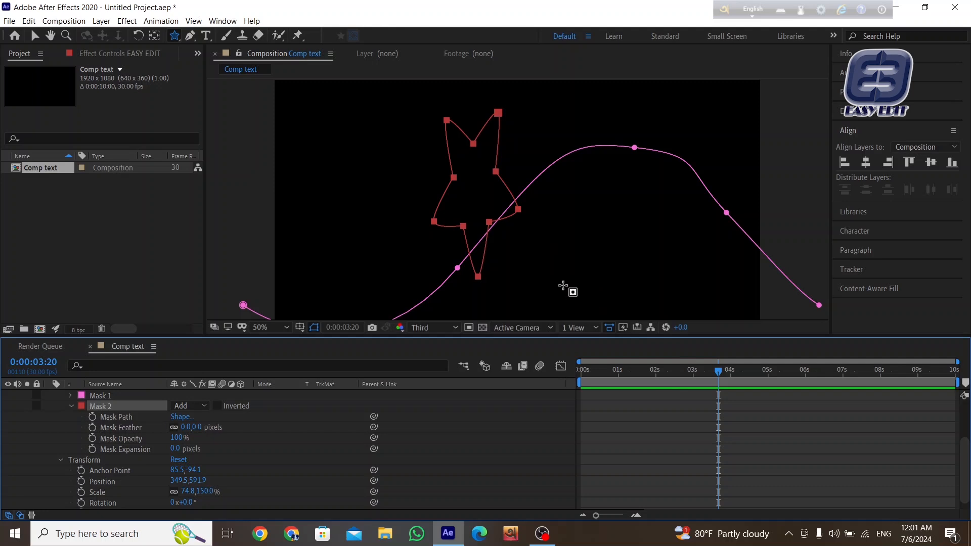
Nudge the curved star mask slightly right and up in small increments.
{"action": "key", "text": "Right"}
{"action": "key", "text": "Right"}
{"action": "key", "text": "Right"}
{"action": "key", "text": "Right"}
{"action": "key", "text": "Right"}
{"action": "key", "text": "Right"}
{"action": "key", "text": "Right"}
{"action": "key", "text": "Right"}
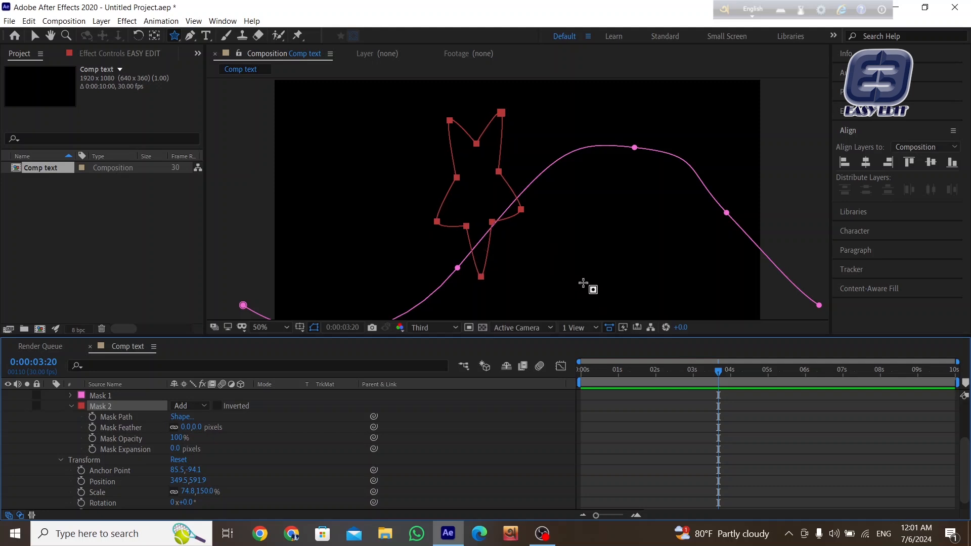
{"action": "key", "text": "Up"}
{"action": "key", "text": "Up"}
{"action": "key", "text": "Up"}
{"action": "key", "text": "Up"}
{"action": "key", "text": "Up"}
{"action": "key", "text": "Up"}
{"action": "key", "text": "Up"}
{"action": "key", "text": "Up"}
{"action": "key", "text": "Up"}
{"action": "key", "text": "Up"}
{"action": "key", "text": "Up"}
{"action": "key", "text": "Up"}
{"action": "key", "text": "Up"}
{"action": "key", "text": "Up"}
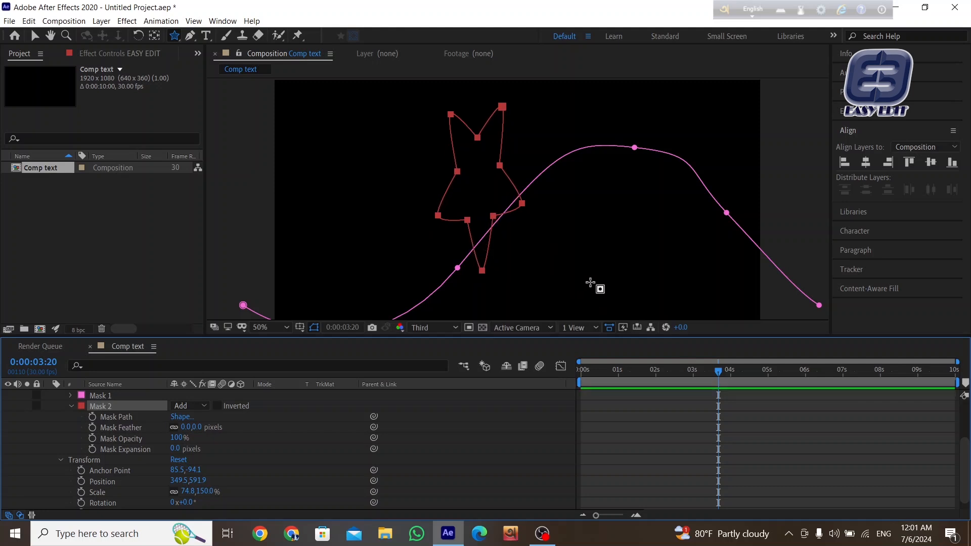
{"action": "key", "text": "Up"}
{"action": "key", "text": "Up"}
{"action": "key", "text": "Up"}
{"action": "key", "text": "Up"}
{"action": "key", "text": "Up"}
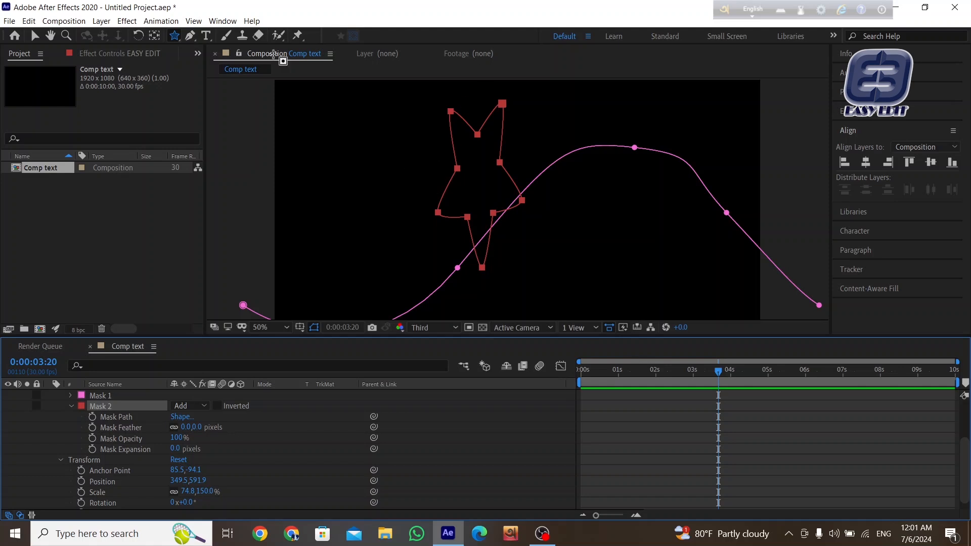
Select all points of the star mask together with the curve's second point and delete them.
{"action": "left_click", "coordinate": [35, 35]}
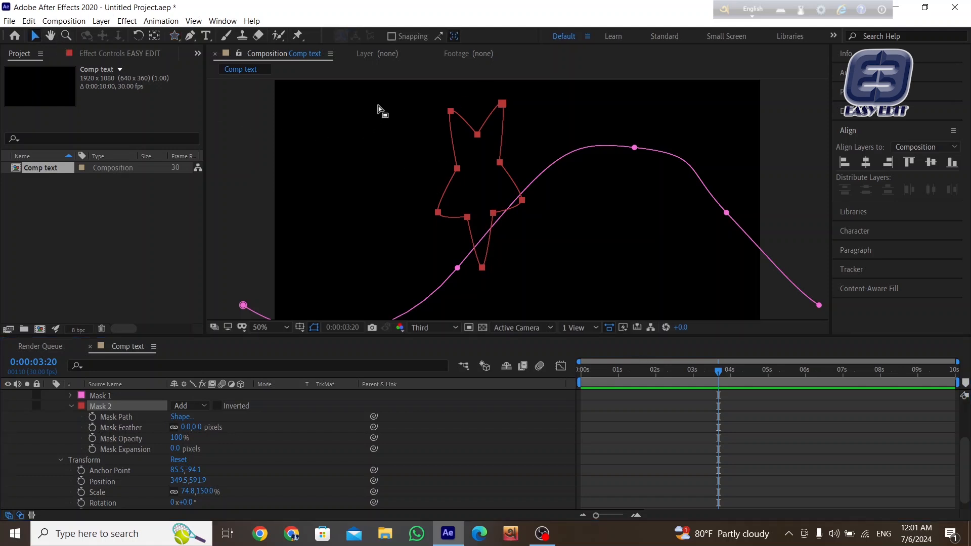
{"action": "left_click_drag", "start_coordinate": [385, 99], "coordinate": [629, 310]}
{"action": "key", "text": "Delete"}
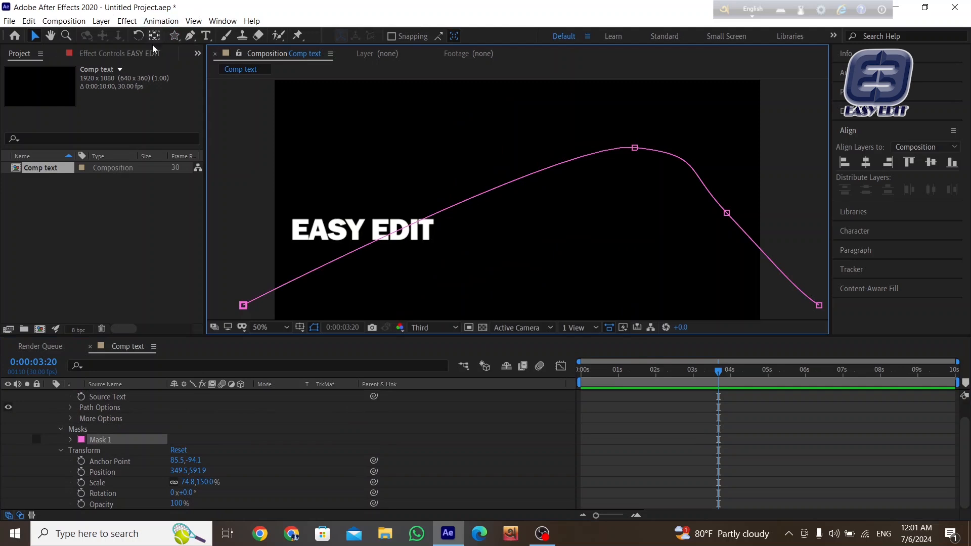
Draw a four-sided polygon mask with rounded corners on the EASY EDIT layer near the upper middle of the frame, adjusting its outer roundness while drawing.
{"action": "left_click_drag", "start_coordinate": [175, 35], "coordinate": [194, 76]}
{"action": "left_click_drag", "start_coordinate": [461, 169], "coordinate": [519, 166]}
{"action": "key", "text": "Up"}
{"action": "key", "text": "Up"}
{"action": "key", "text": "Up"}
{"action": "key", "text": "Up"}
{"action": "key", "text": "Left"}
{"action": "key", "text": "Left"}
{"action": "key", "text": "Left"}
{"action": "key", "text": "Left"}
{"action": "key", "text": "Left"}
{"action": "key", "text": "Left"}
{"action": "key", "text": "Left"}
{"action": "key", "text": "Left"}
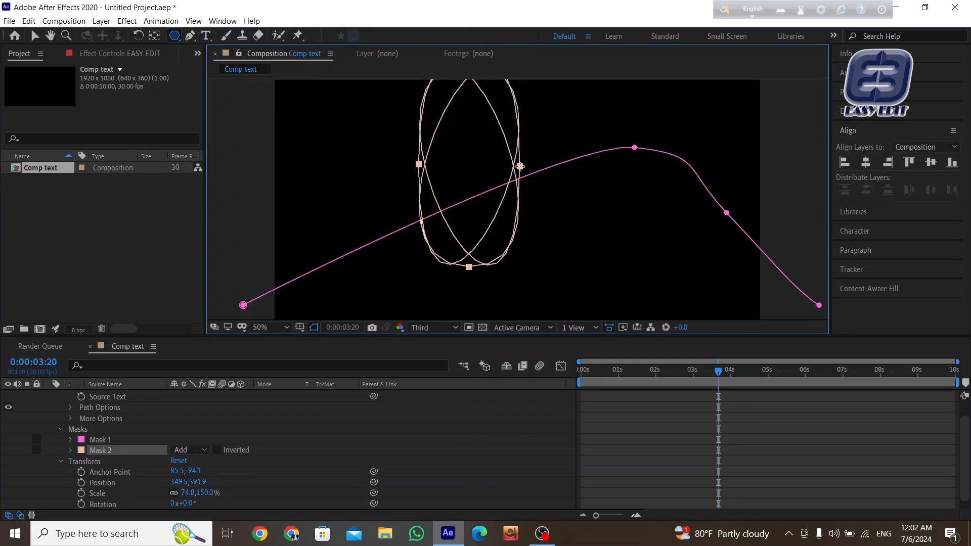
{"action": "key", "text": "Left"}
{"action": "key", "text": "Left"}
{"action": "key", "text": "Left"}
{"action": "key", "text": "Left"}
{"action": "key", "text": "Left"}
{"action": "key", "text": "Left"}
{"action": "key", "text": "Left"}
{"action": "key", "text": "Left"}
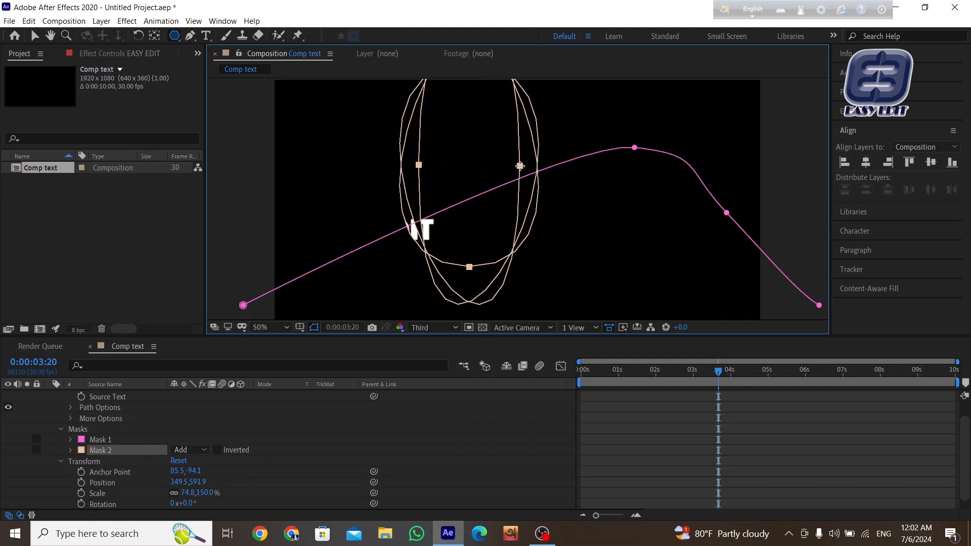
{"action": "key", "text": "Left"}
{"action": "key", "text": "Left"}
{"action": "key", "text": "Left"}
{"action": "key", "text": "Left"}
{"action": "key", "text": "Left"}
{"action": "key", "text": "Left"}
{"action": "key", "text": "Left"}
{"action": "key", "text": "Left"}
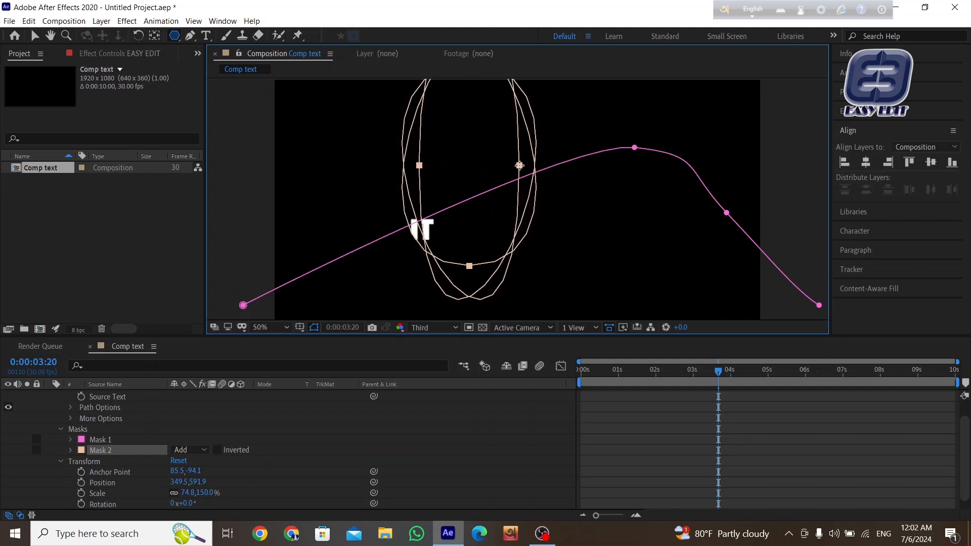
{"action": "key", "text": "Left"}
{"action": "key", "text": "Left"}
{"action": "key", "text": "Left"}
{"action": "key", "text": "Left"}
{"action": "key", "text": "Left"}
{"action": "key", "text": "Left"}
{"action": "key", "text": "Left"}
{"action": "key", "text": "Left"}
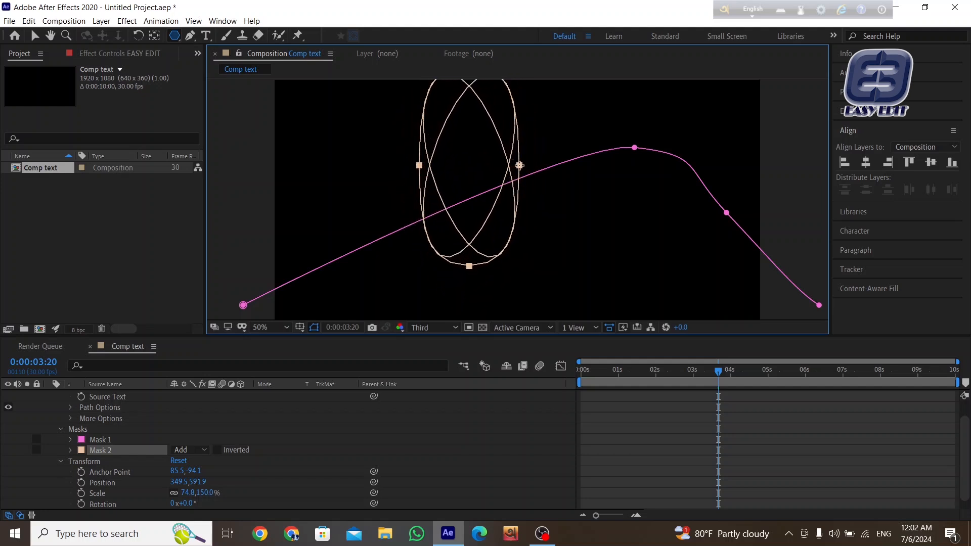
{"action": "key", "text": "Left"}
{"action": "key", "text": "Left"}
{"action": "key", "text": "Left"}
{"action": "key", "text": "Left"}
{"action": "key", "text": "Left"}
{"action": "key", "text": "Left"}
{"action": "key", "text": "Left"}
{"action": "key", "text": "Left"}
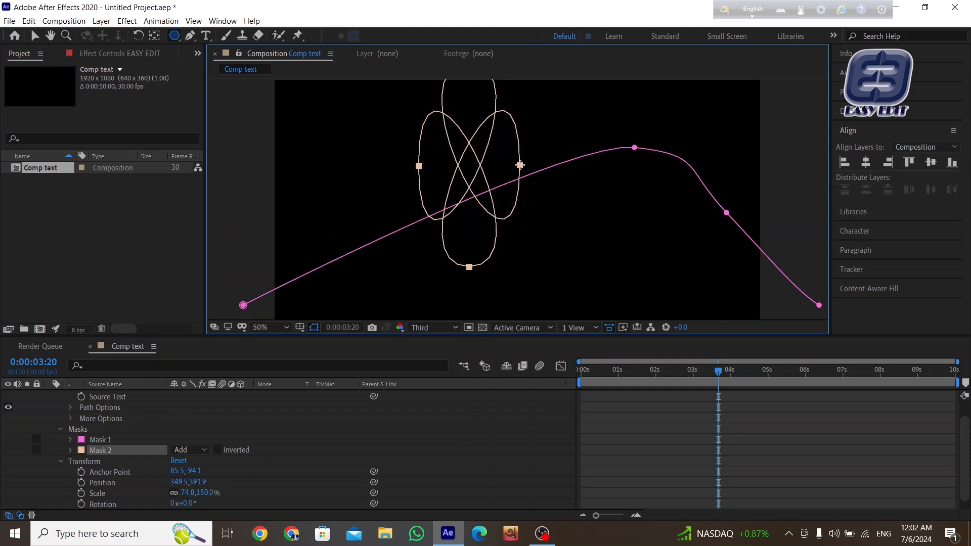
{"action": "key", "text": "Left"}
{"action": "key", "text": "Left"}
{"action": "key", "text": "Left"}
{"action": "key", "text": "Left"}
{"action": "key", "text": "Left"}
{"action": "key", "text": "Left"}
{"action": "key", "text": "Left"}
{"action": "key", "text": "Left"}
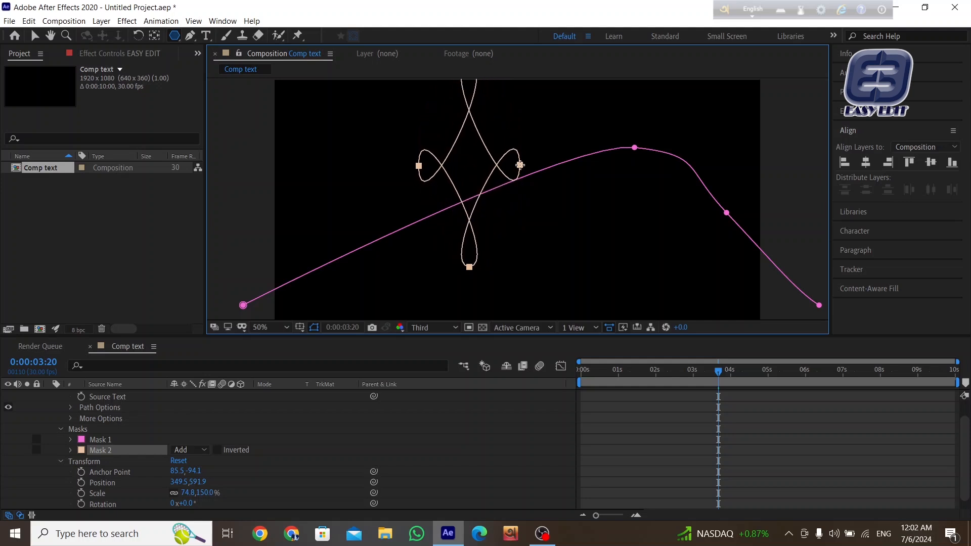
{"action": "key", "text": "Left"}
{"action": "key", "text": "Left"}
{"action": "key", "text": "Left"}
{"action": "key", "text": "Left"}
{"action": "key", "text": "Left"}
{"action": "key", "text": "Left"}
{"action": "key", "text": "Left"}
{"action": "key", "text": "Left"}
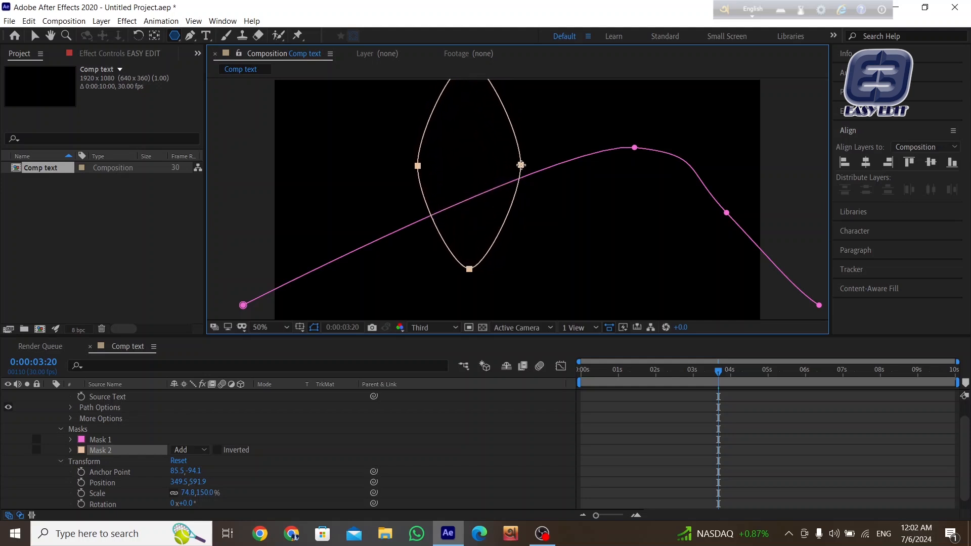
{"action": "key", "text": "Left"}
{"action": "key", "text": "Left"}
{"action": "key", "text": "Left"}
{"action": "key", "text": "Left"}
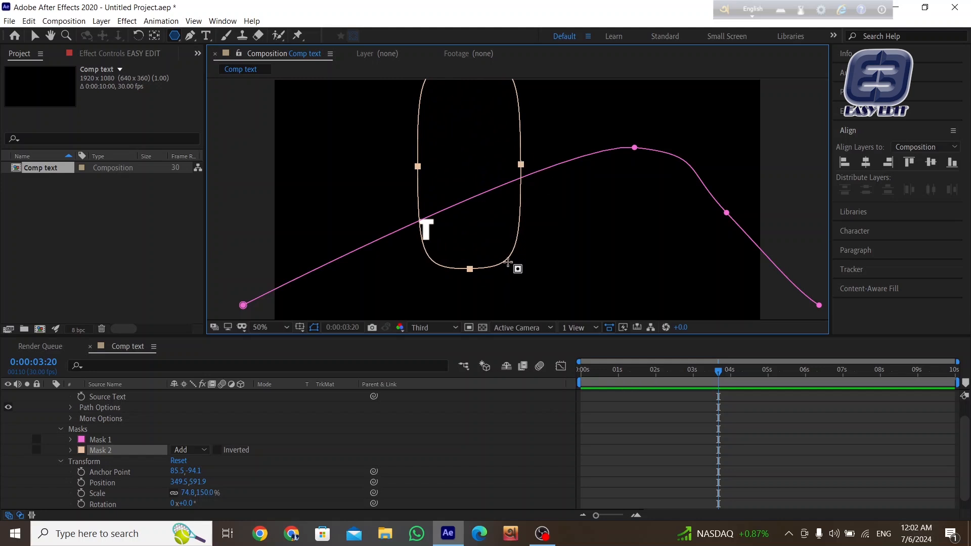
{"action": "scroll", "coordinate": [515, 265], "scroll_direction": "up", "scroll_amount": 3}
{"action": "scroll", "coordinate": [514, 261], "scroll_direction": "down", "scroll_amount": 4}
{"action": "left_click", "coordinate": [33, 36]}
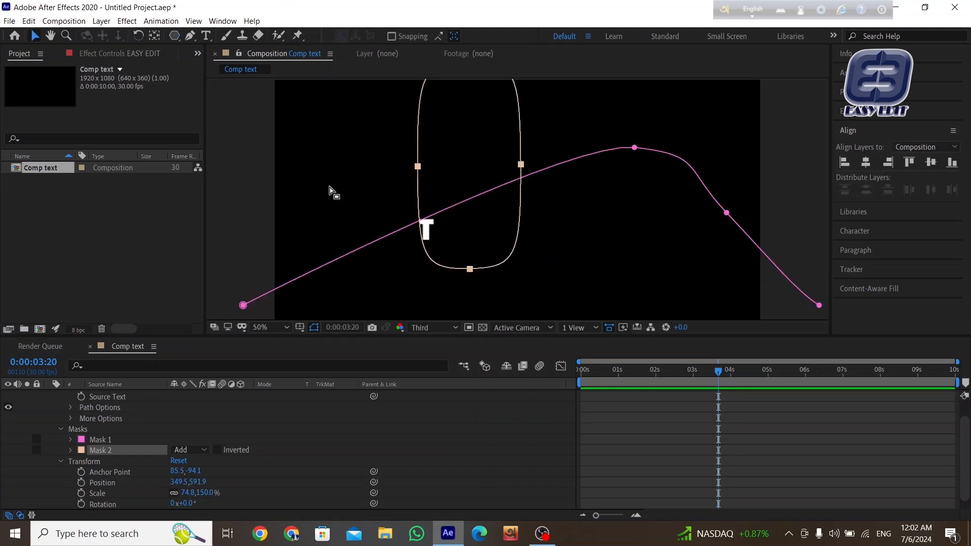
Move the rounded polygon mask down and right to the frame's middle and set the text's path to Mask 2.
{"action": "left_click_drag", "start_coordinate": [418, 170], "coordinate": [437, 205]}
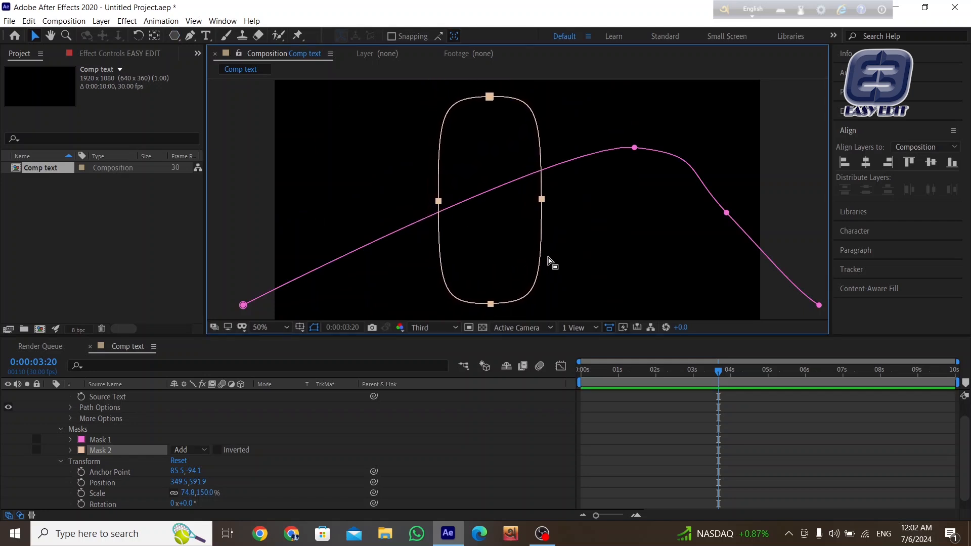
{"action": "left_click_drag", "start_coordinate": [679, 370], "coordinate": [705, 369]}
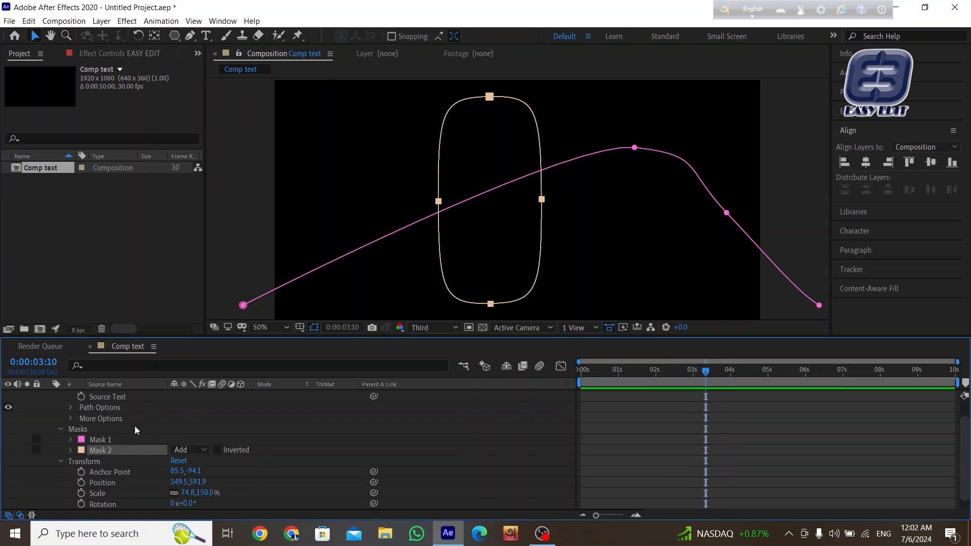
{"action": "left_click", "coordinate": [70, 408]}
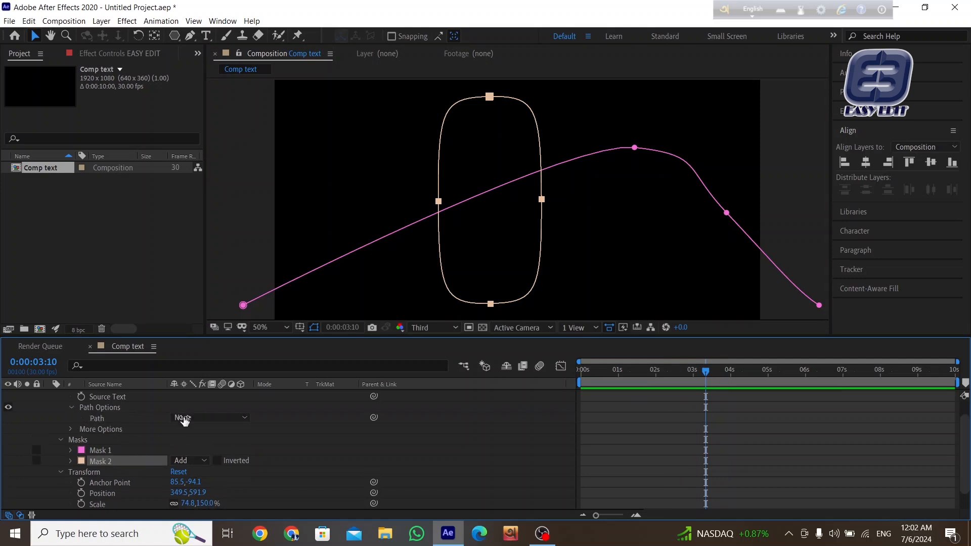
{"action": "left_click", "coordinate": [203, 418]}
{"action": "left_click", "coordinate": [202, 459]}
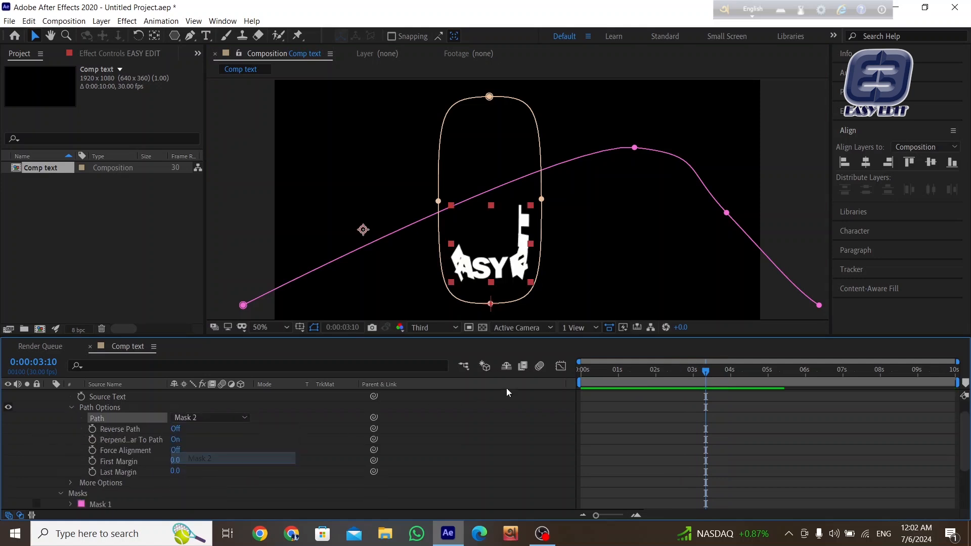
Keyframe First Margin at 0.0 at 0:00:00:21 and 1445.0 at 0:00:02:28, and preview the text's motion from the start.
{"action": "left_click_drag", "start_coordinate": [711, 373], "coordinate": [607, 395]}
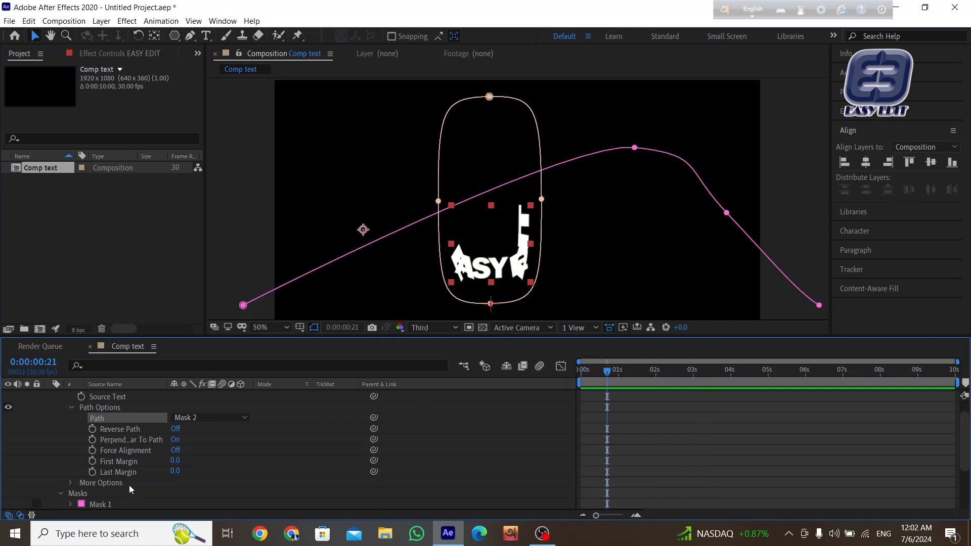
{"action": "left_click", "coordinate": [93, 460]}
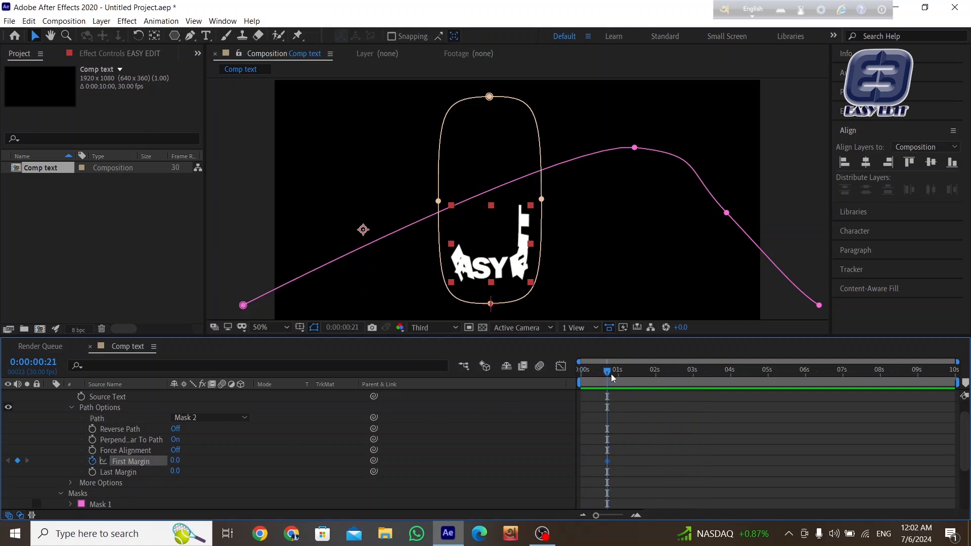
{"action": "left_click_drag", "start_coordinate": [610, 374], "coordinate": [691, 374]}
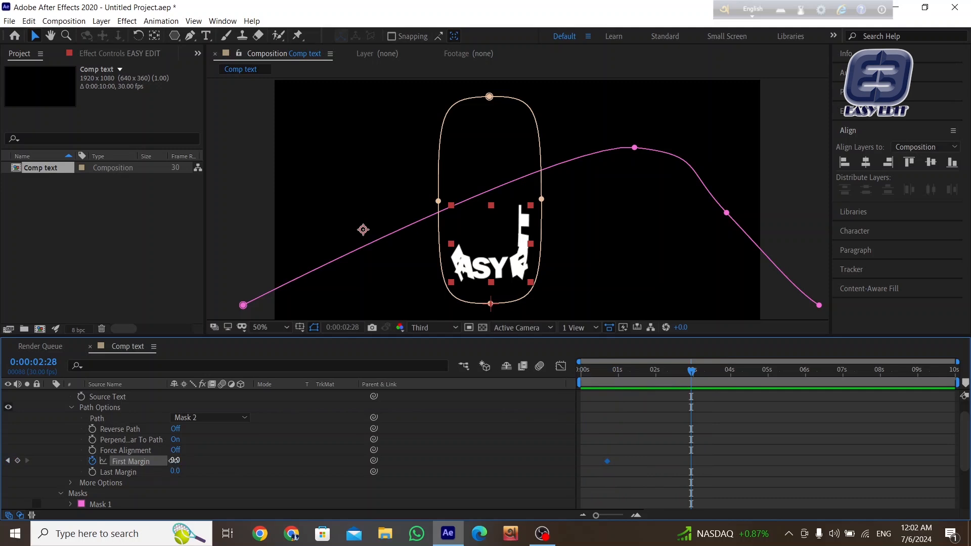
{"action": "left_click_drag", "start_coordinate": [174, 461], "coordinate": [768, 350]}
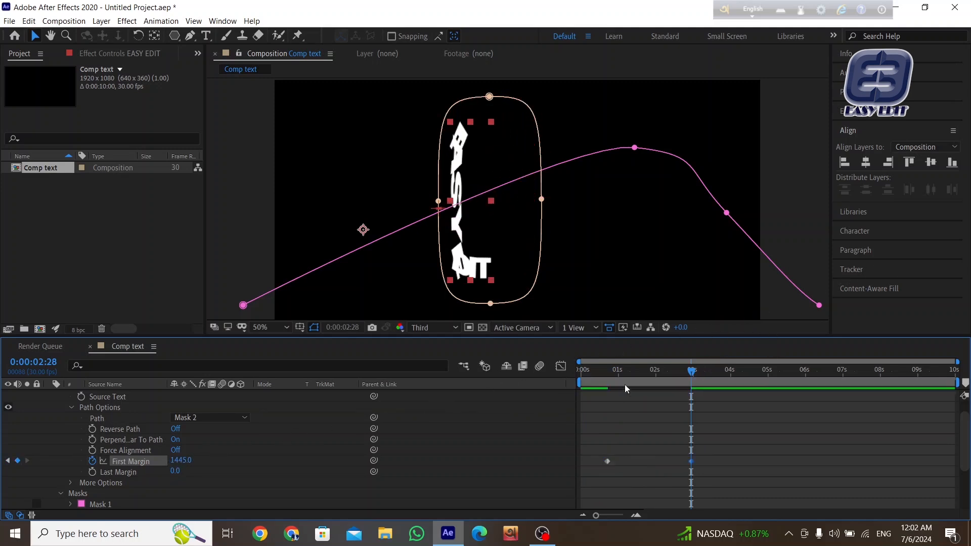
{"action": "key", "text": "Home"}
{"action": "left_click", "coordinate": [523, 402]}
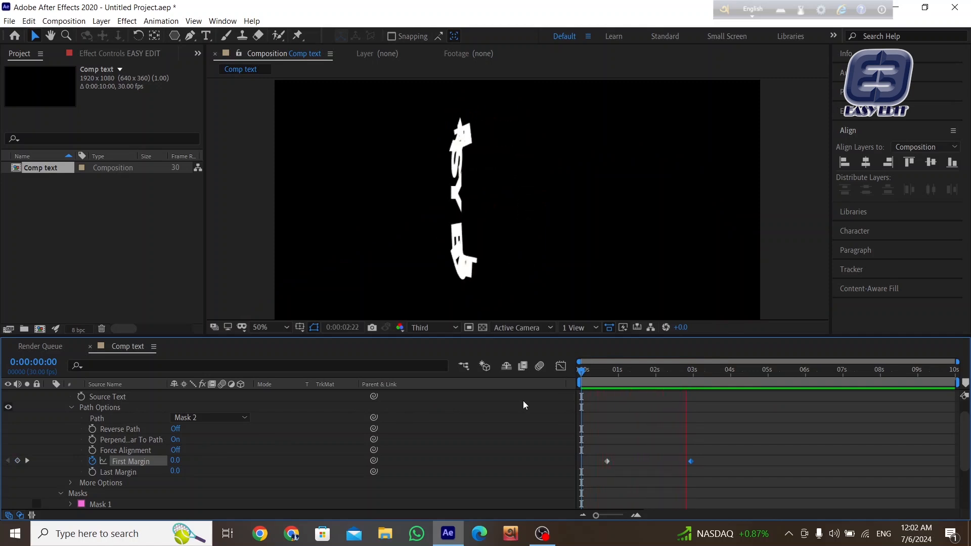
{"action": "key", "text": "space"}
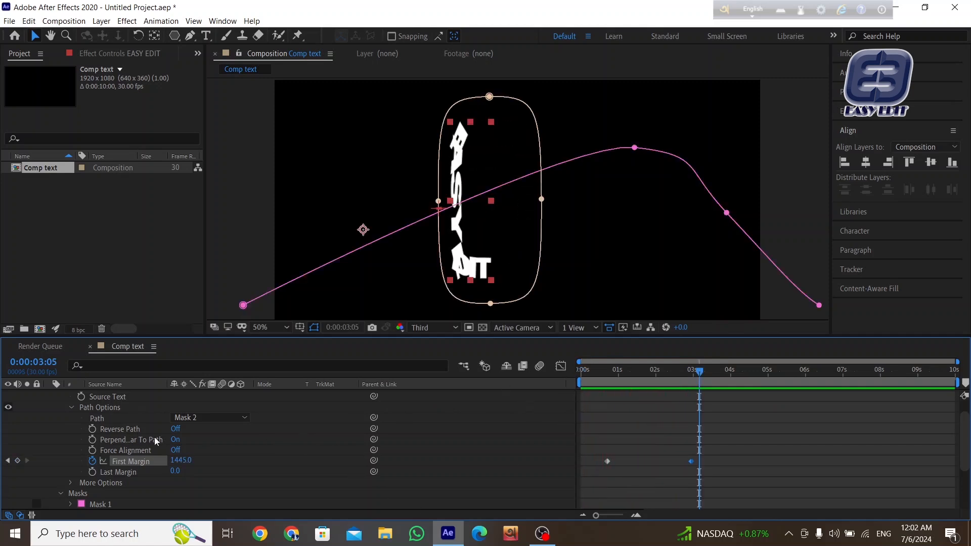
Turn Perpendicular To Path off and move the second First Margin keyframe out to about 6.4 seconds.
{"action": "left_click", "coordinate": [176, 439]}
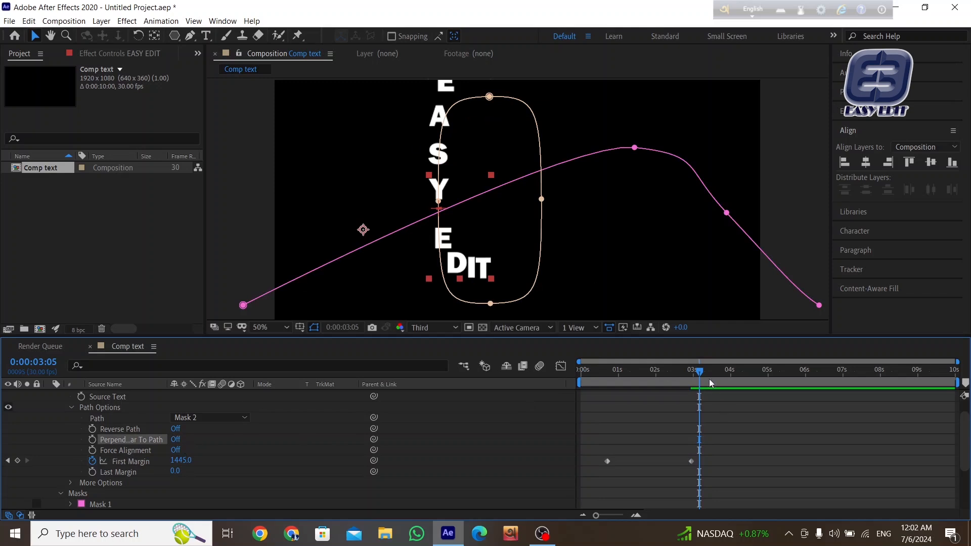
{"action": "left_click_drag", "start_coordinate": [684, 372], "coordinate": [638, 445]}
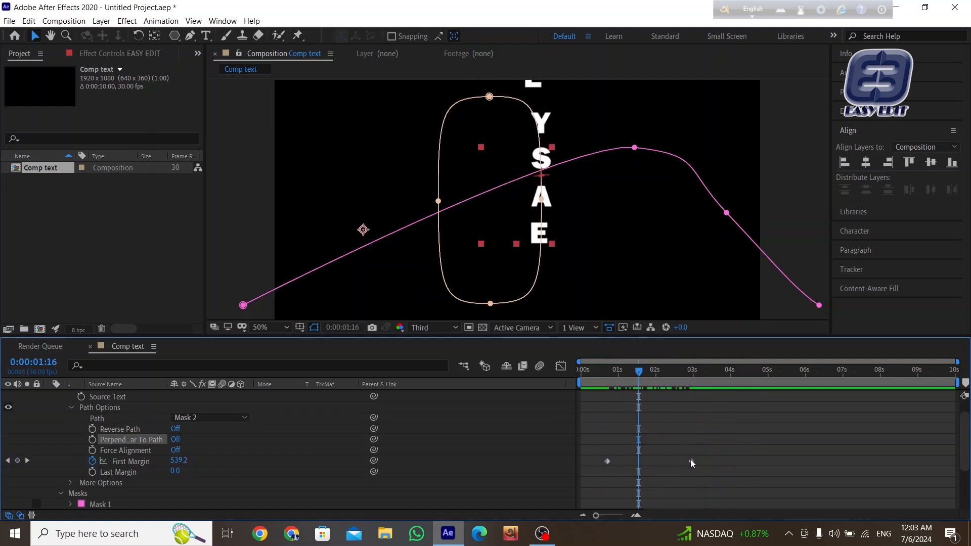
{"action": "left_click_drag", "start_coordinate": [691, 461], "coordinate": [819, 461]}
{"action": "mouse_move", "coordinate": [638, 371]}
{"action": "left_mouse_down"}
{"action": "mouse_move", "coordinate": [599, 371]}
{"action": "mouse_move", "coordinate": [714, 360]}
{"action": "mouse_move", "coordinate": [966, 292]}
{"action": "mouse_move", "coordinate": [654, 367]}
{"action": "left_mouse_up"}
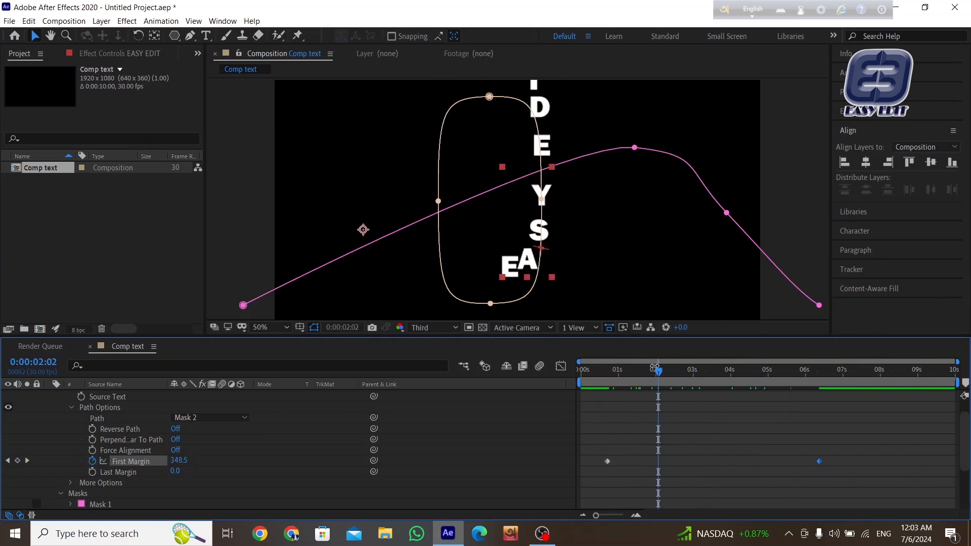
Try combinations of the path options, ending with Reverse Path and Force Alignment on and Perpendicular To Path off, and scrub through the animation.
{"action": "left_click", "coordinate": [175, 429]}
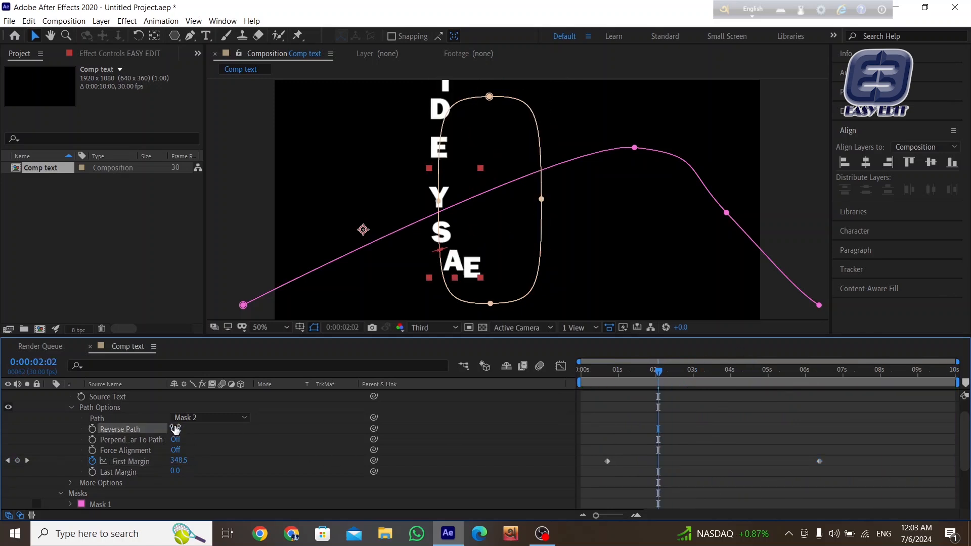
{"action": "left_click", "coordinate": [176, 430]}
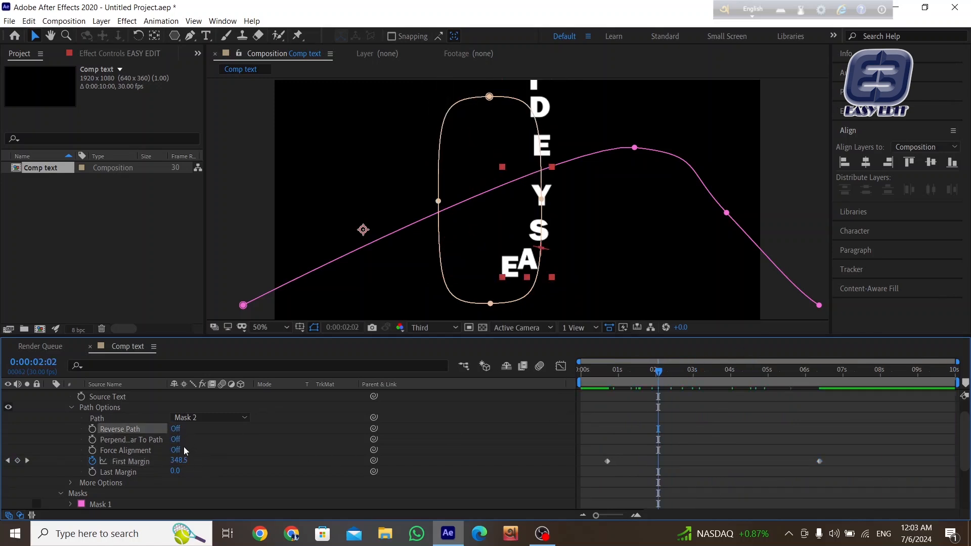
{"action": "left_click", "coordinate": [175, 439]}
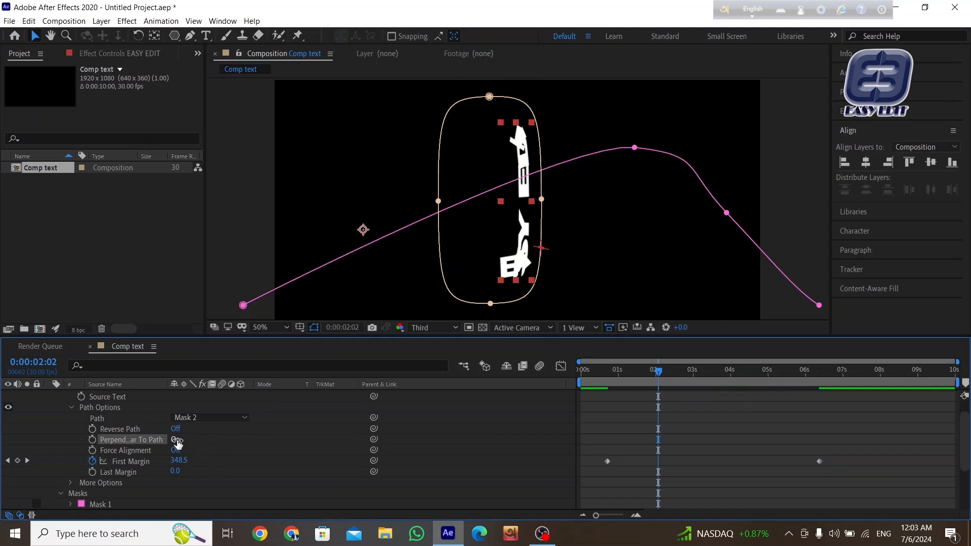
{"action": "left_click", "coordinate": [176, 450]}
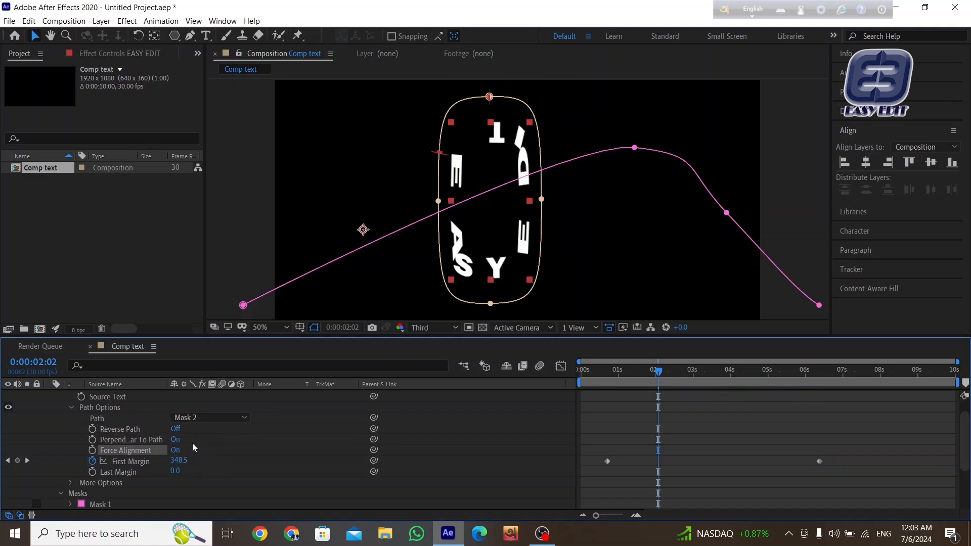
{"action": "left_click", "coordinate": [177, 440]}
{"action": "left_click", "coordinate": [177, 429]}
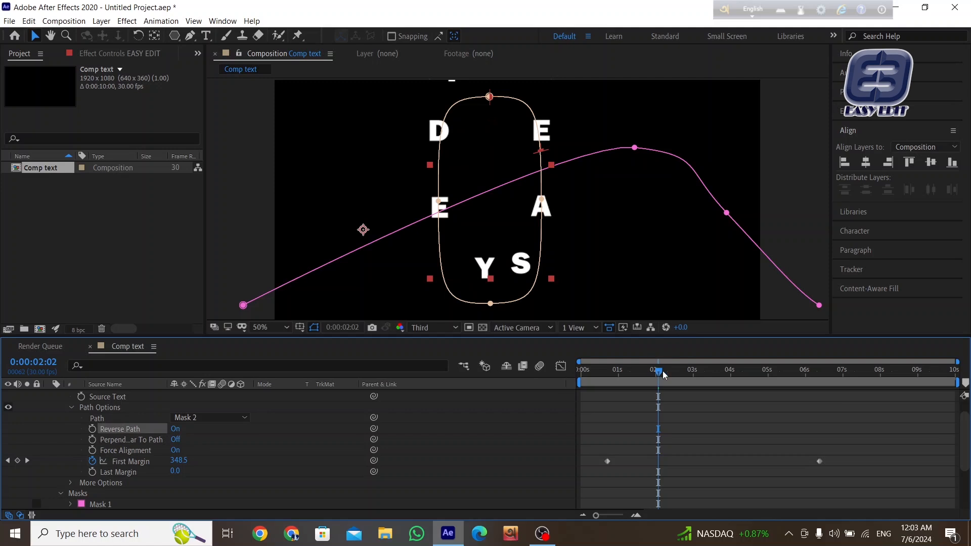
{"action": "left_click_drag", "start_coordinate": [663, 371], "coordinate": [923, 359]}
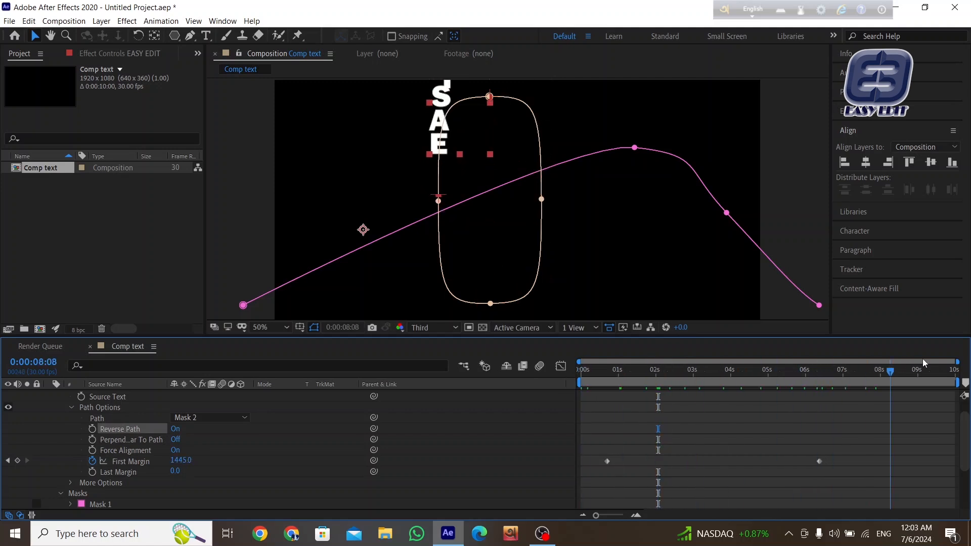
Try Reverse Path off with Perpendicular To Path on at the composition's start, and switch both settings back.
{"action": "key", "text": "Home"}
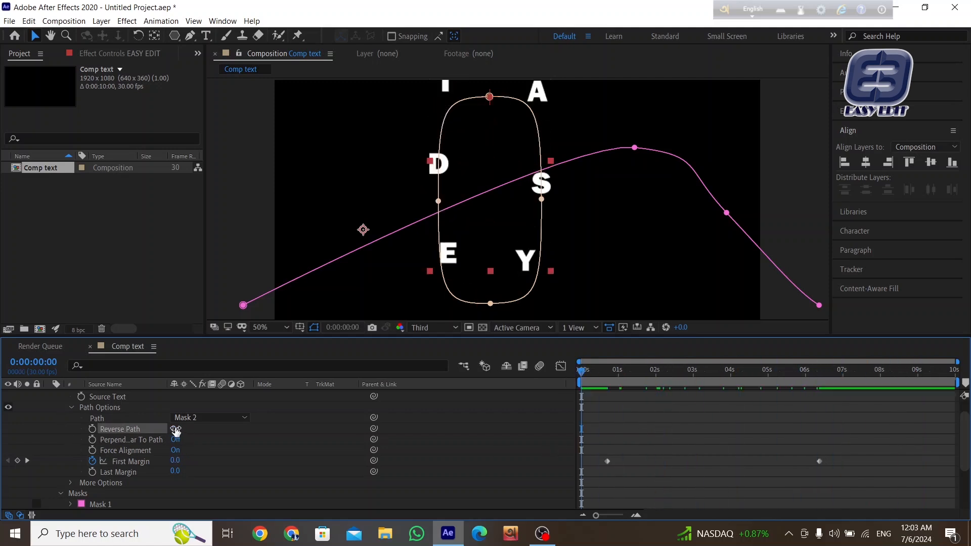
{"action": "left_click", "coordinate": [176, 429]}
{"action": "left_click", "coordinate": [175, 439]}
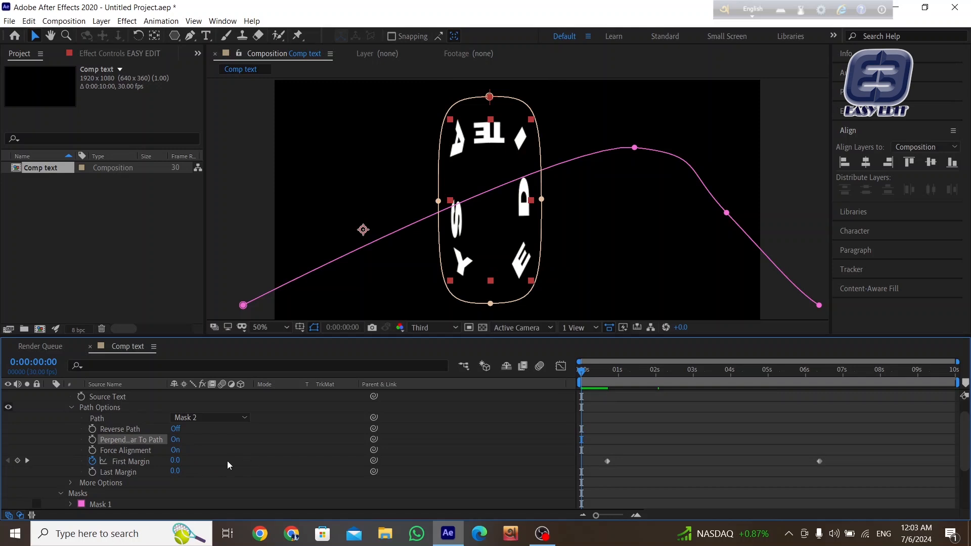
{"action": "left_click", "coordinate": [175, 440]}
{"action": "left_click", "coordinate": [176, 429]}
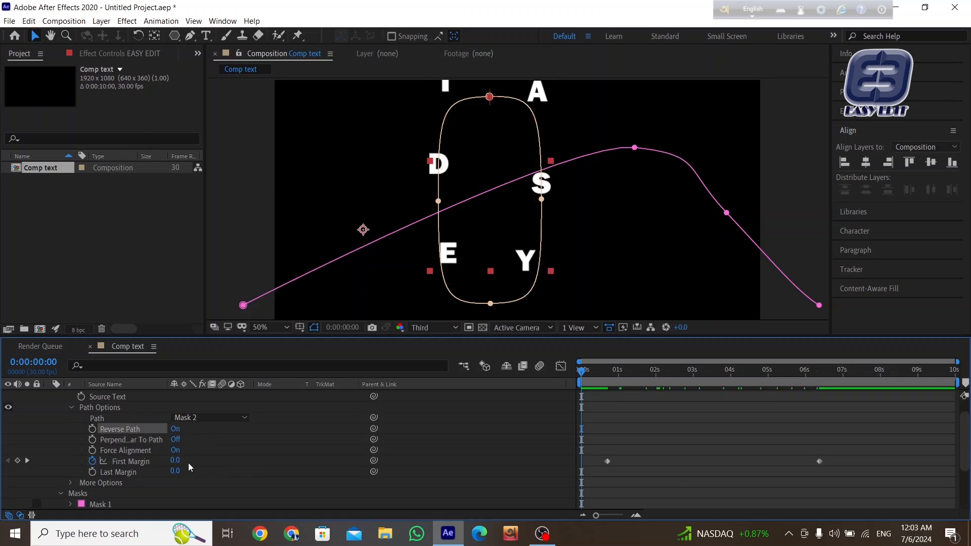
Turn Force Alignment off and scrub to 0:00:01:14 to check the letters moving along the path.
{"action": "left_click", "coordinate": [175, 450]}
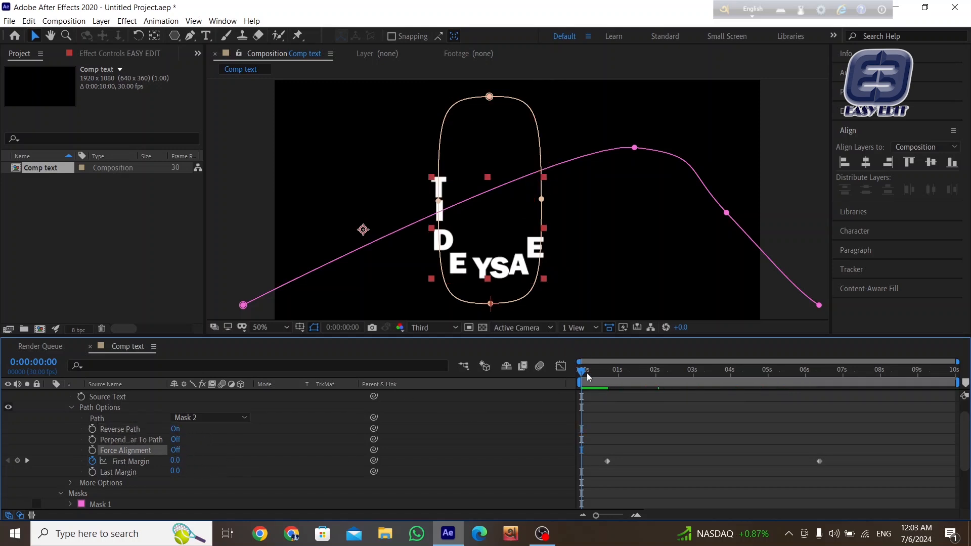
{"action": "left_click_drag", "start_coordinate": [583, 372], "coordinate": [632, 387]}
Review the EASY EDIT layer's path options, masks and transform properties, including the masks available as the text's path.
{"action": "scroll", "coordinate": [201, 466], "scroll_direction": "up", "scroll_amount": 2}
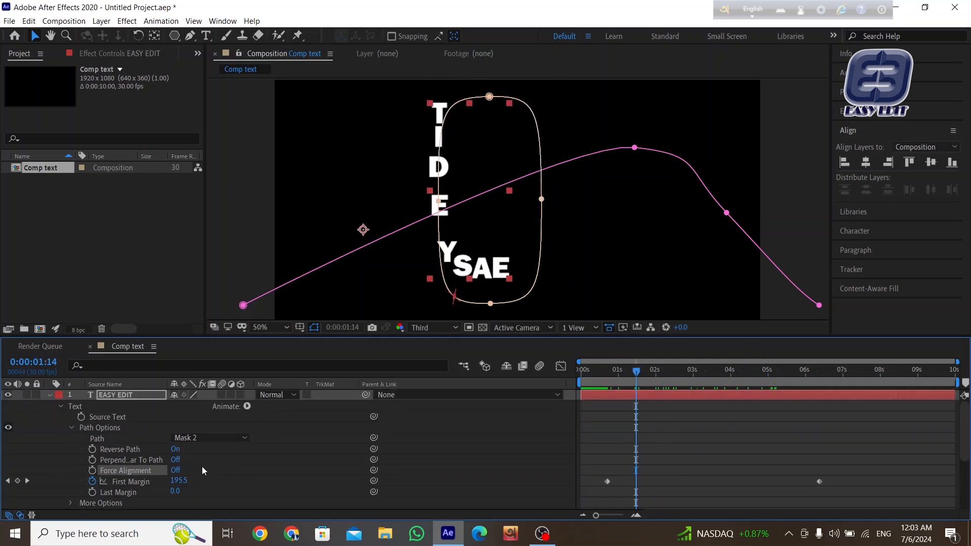
{"action": "scroll", "coordinate": [208, 463], "scroll_direction": "down", "scroll_amount": 3}
{"action": "scroll", "coordinate": [199, 459], "scroll_direction": "down", "scroll_amount": 3}
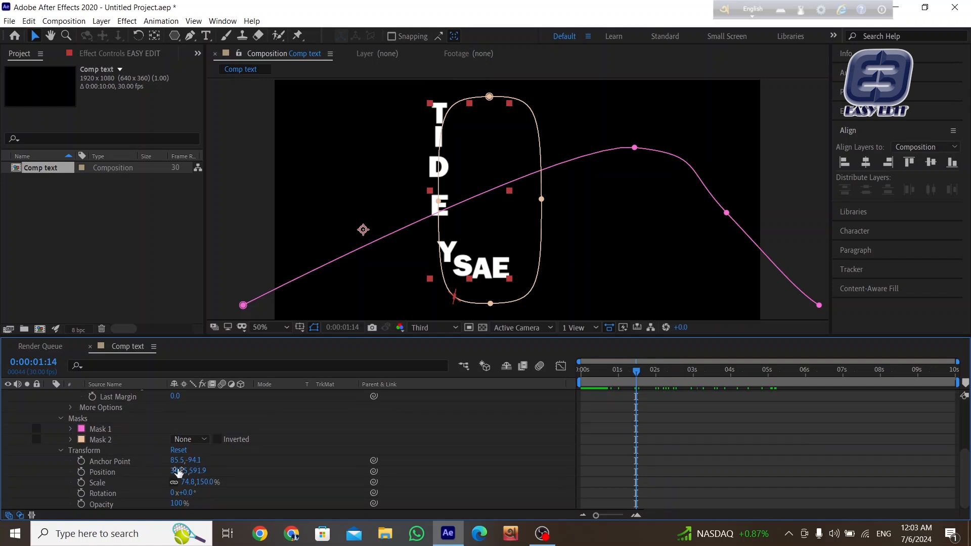
{"action": "scroll", "coordinate": [178, 471], "scroll_direction": "up", "scroll_amount": 5}
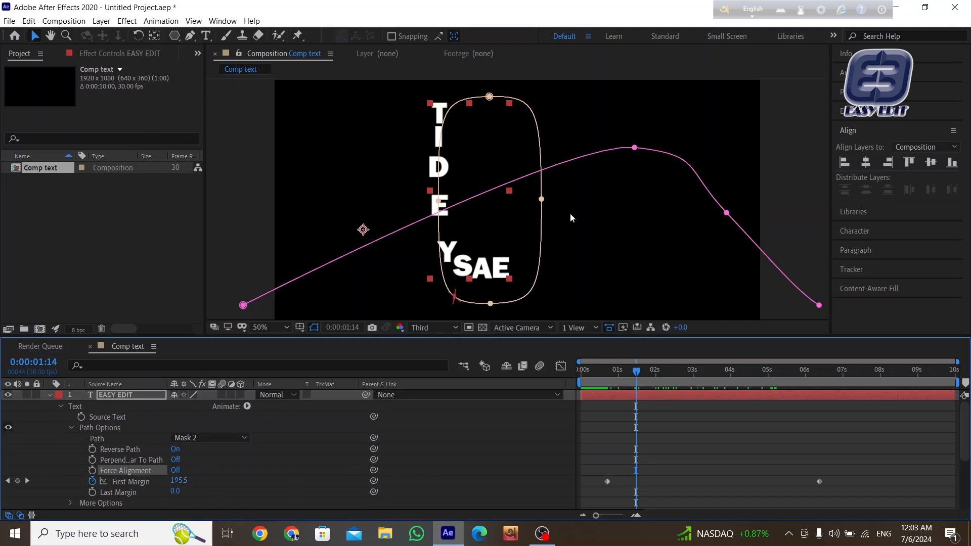
{"action": "left_click", "coordinate": [60, 406]}
{"action": "left_click", "coordinate": [61, 406]}
{"action": "left_click", "coordinate": [220, 438]}
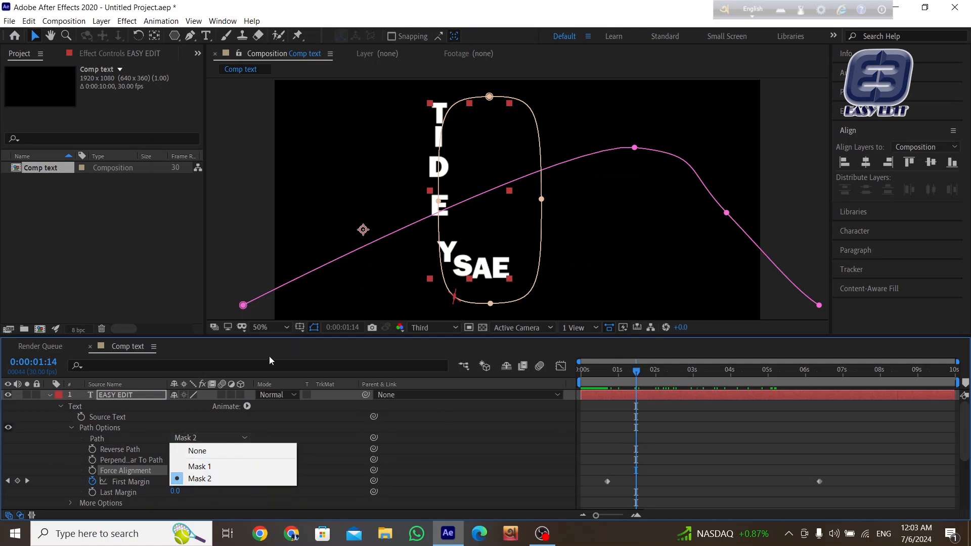
{"action": "key", "text": "super+w"}
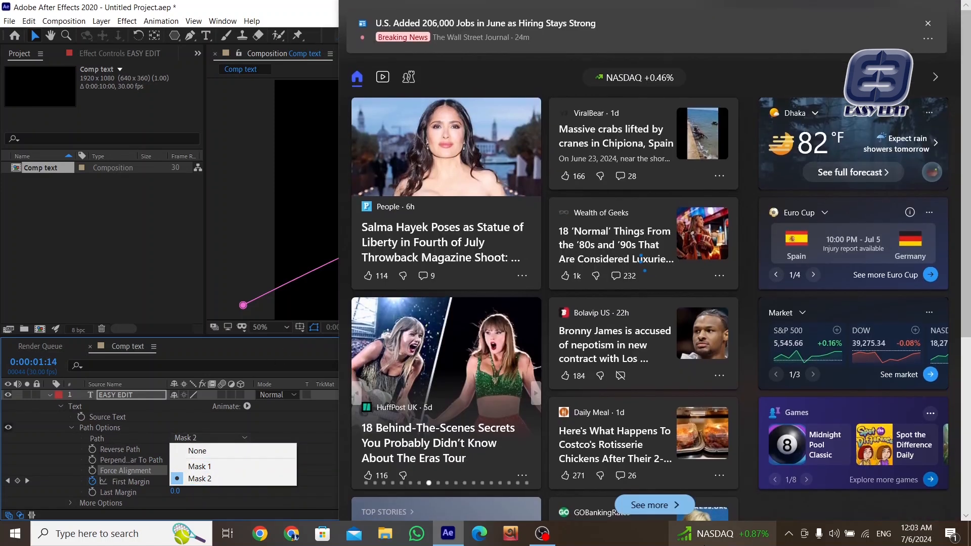
{"action": "left_click", "coordinate": [193, 210]}
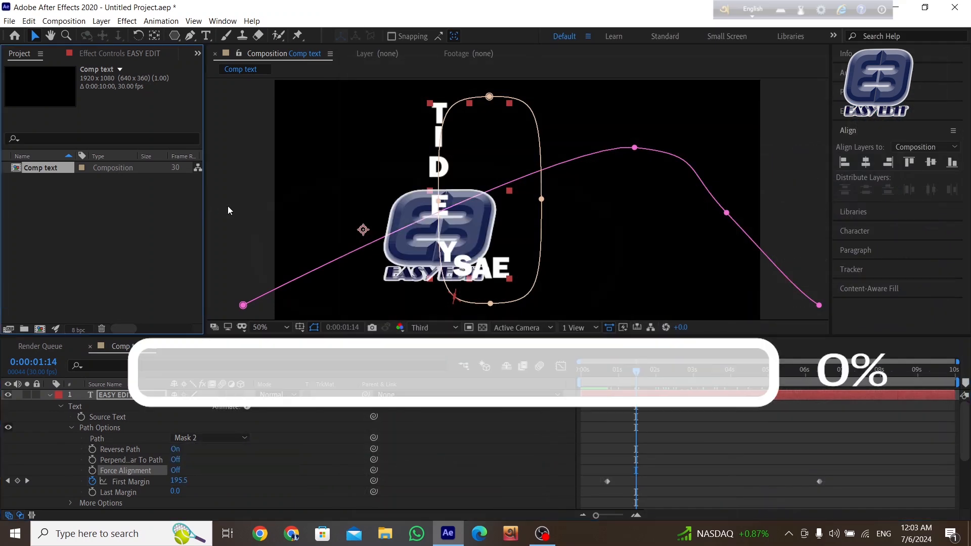